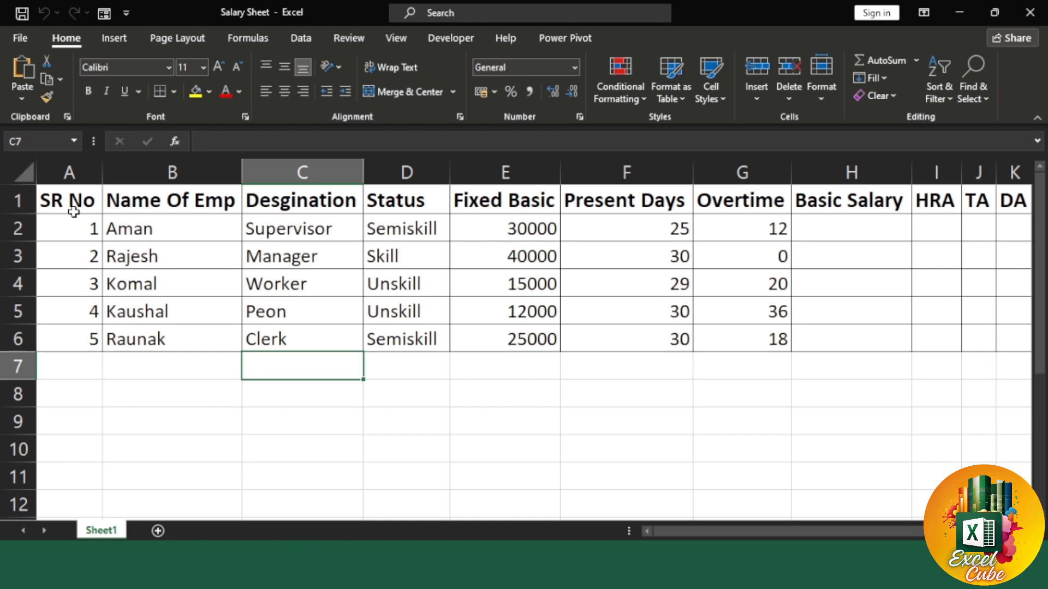
- Review the employee data columns from SR No through Overtime in rows 1 to 6
left_click_drag(73, 211, 83, 339)
left_click_drag(163, 203, 180, 344)
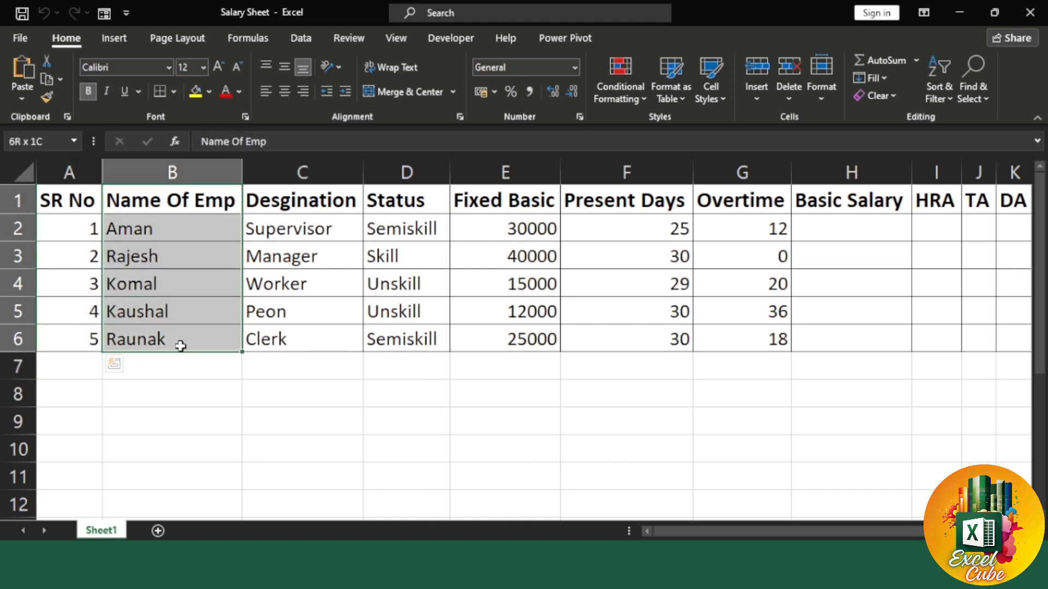
left_click_drag(267, 208, 288, 332)
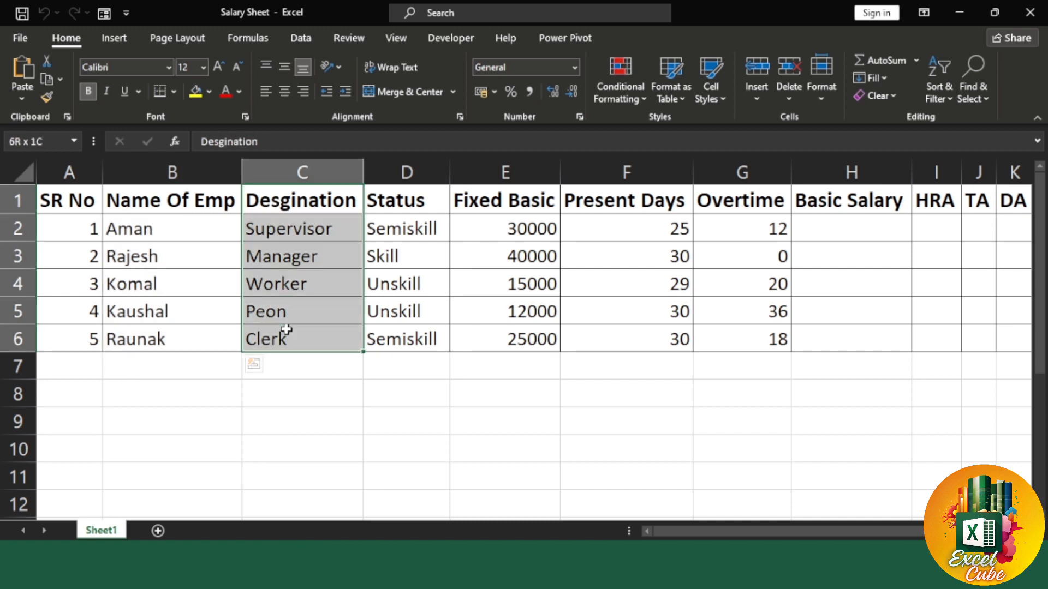
left_click_drag(394, 205, 417, 334)
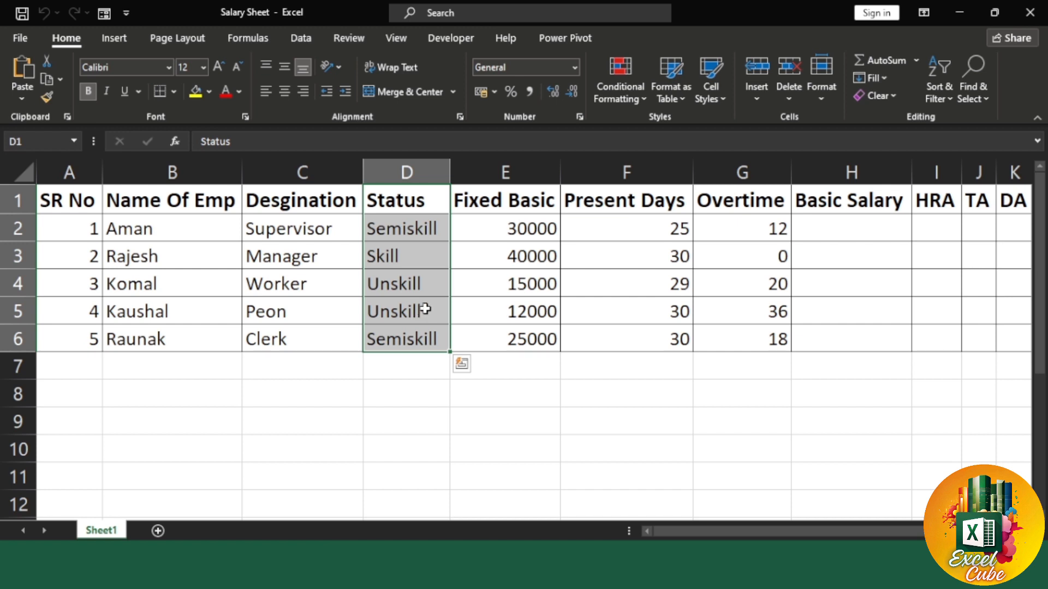
left_click_drag(501, 203, 514, 334)
left_click_drag(501, 240, 507, 323)
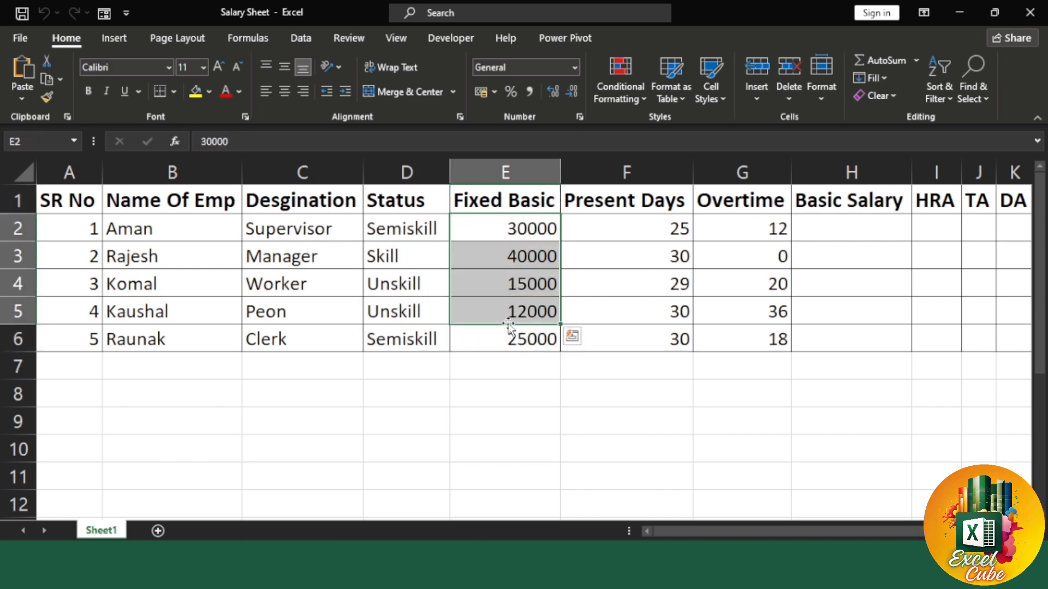
left_click_drag(490, 233, 502, 341)
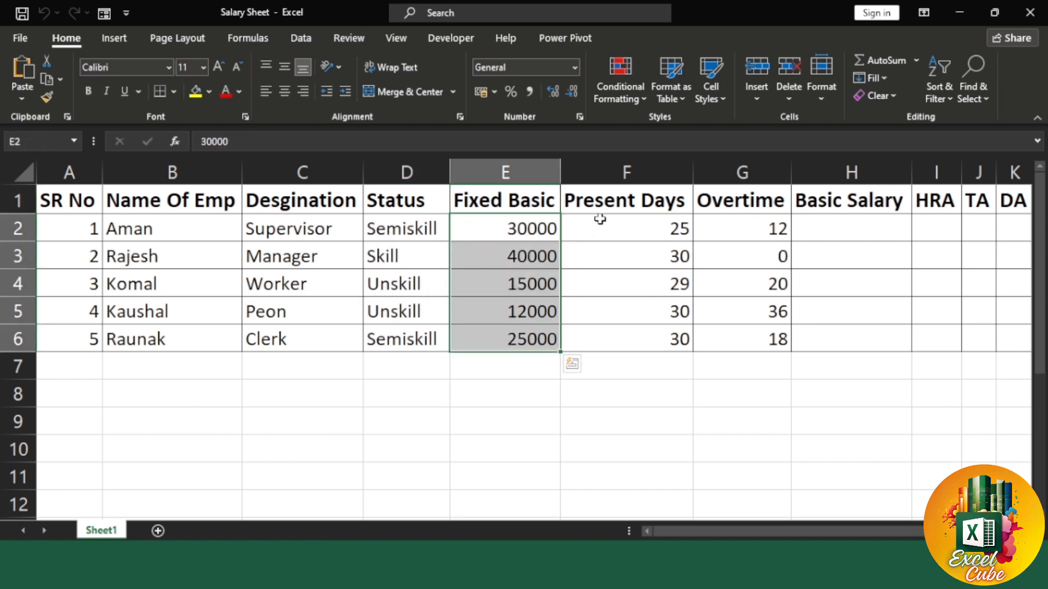
left_click_drag(605, 205, 623, 325)
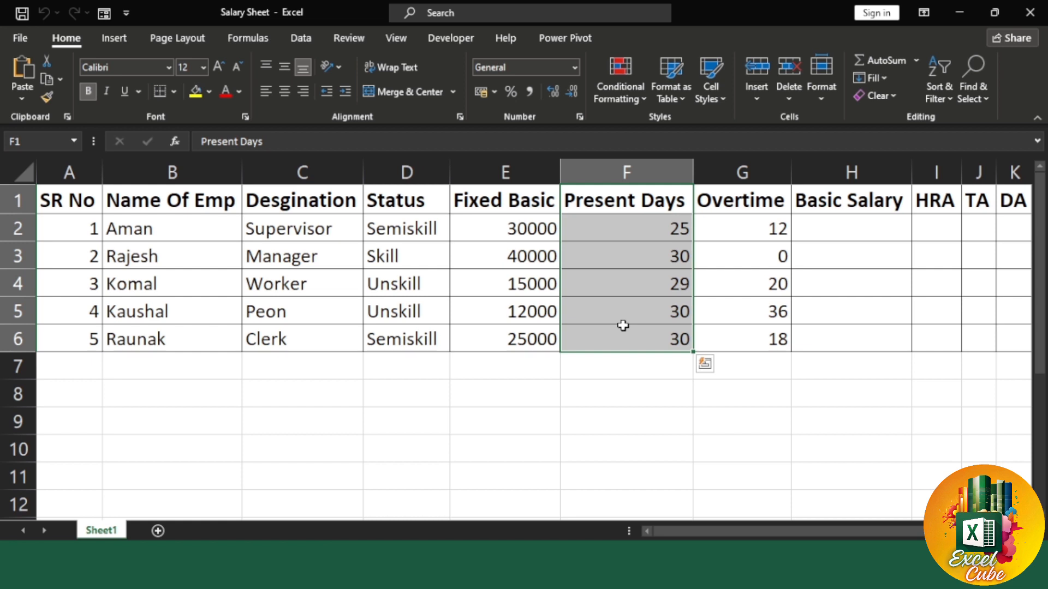
left_click_drag(633, 231, 627, 360)
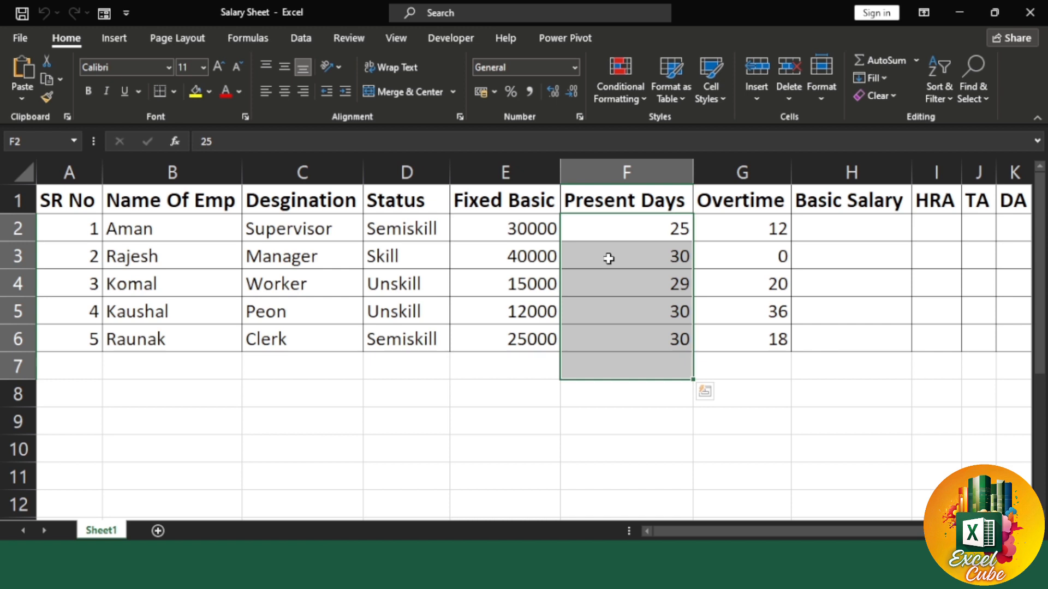
left_click(730, 216)
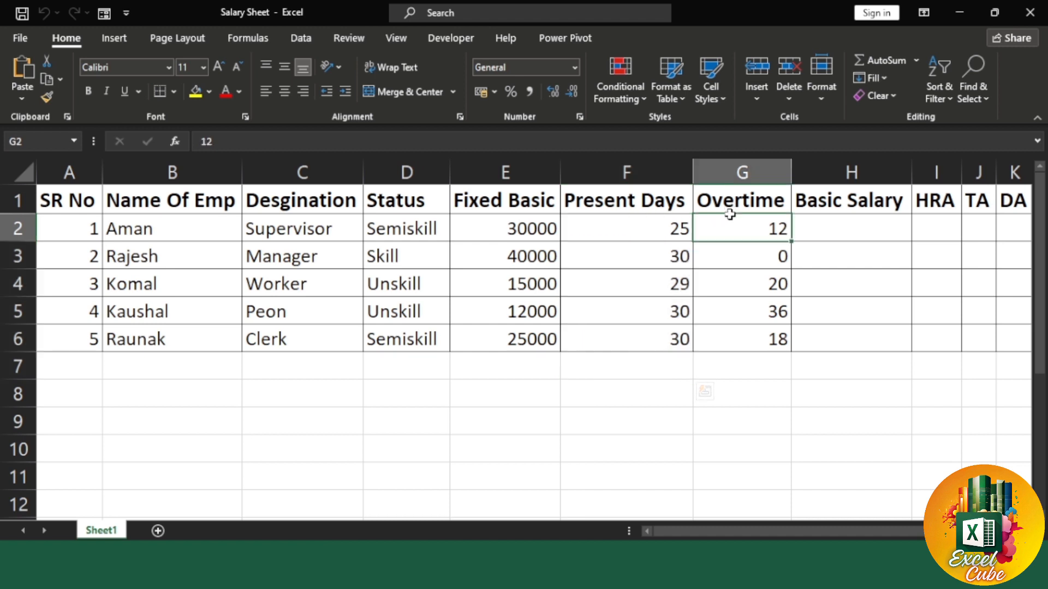
left_click_drag(730, 217, 744, 311)
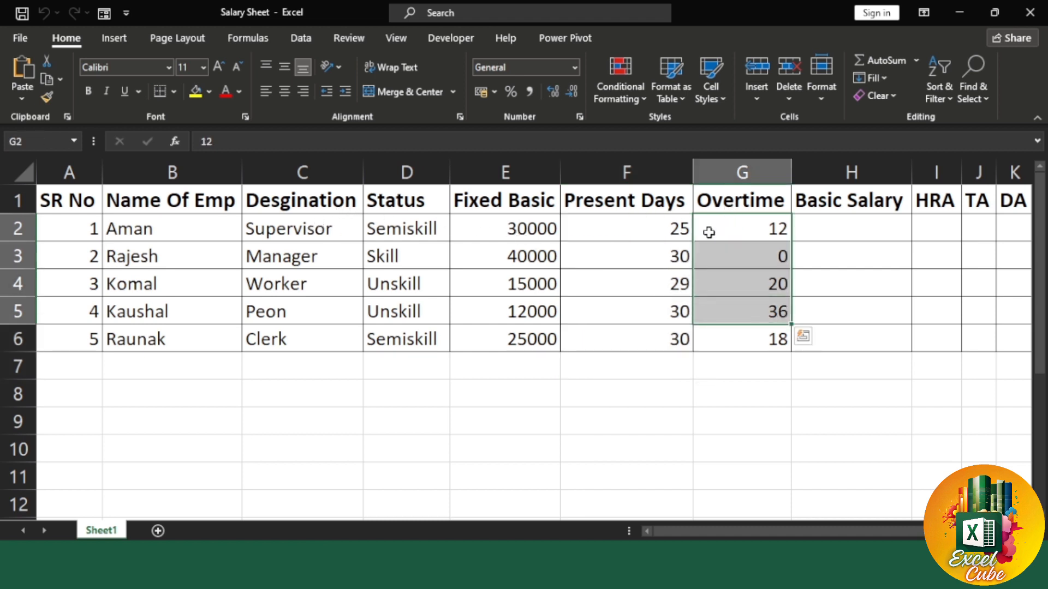
left_click_drag(749, 222, 769, 342)
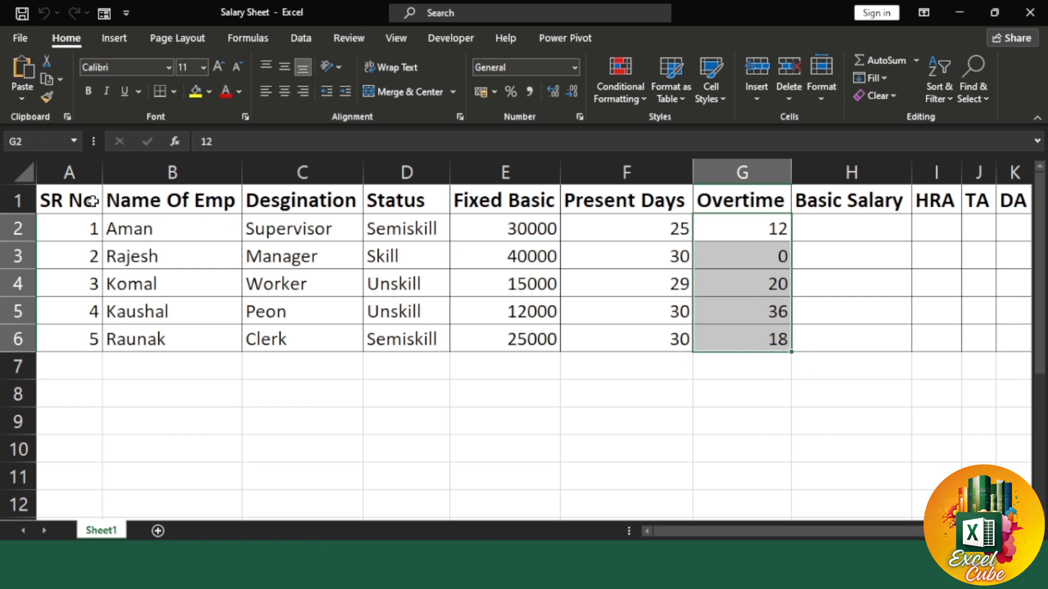
left_click_drag(93, 202, 698, 350)
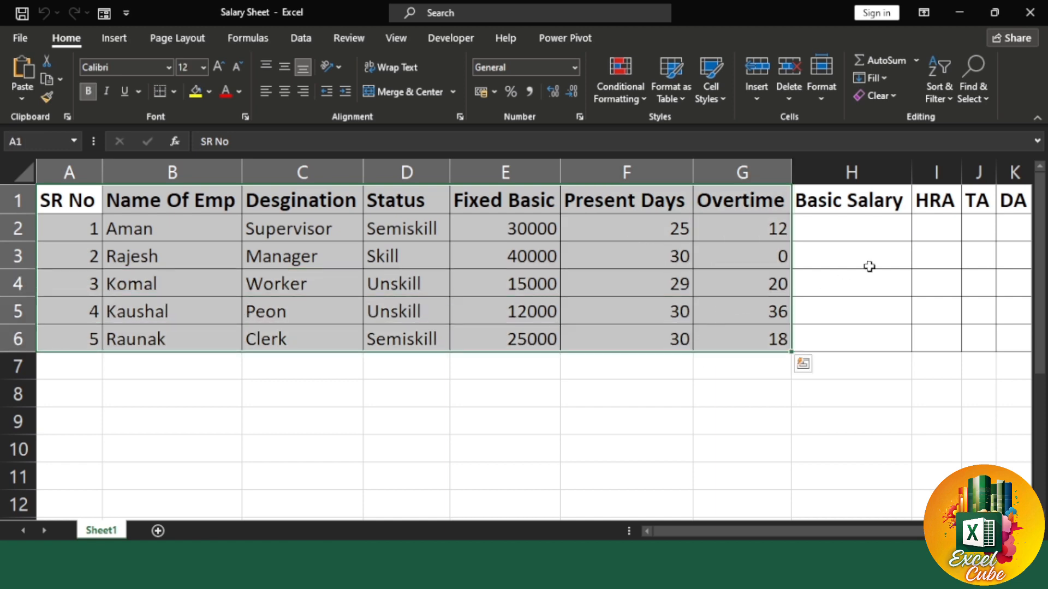
left_click_drag(805, 530, 741, 520)
left_click(528, 273)
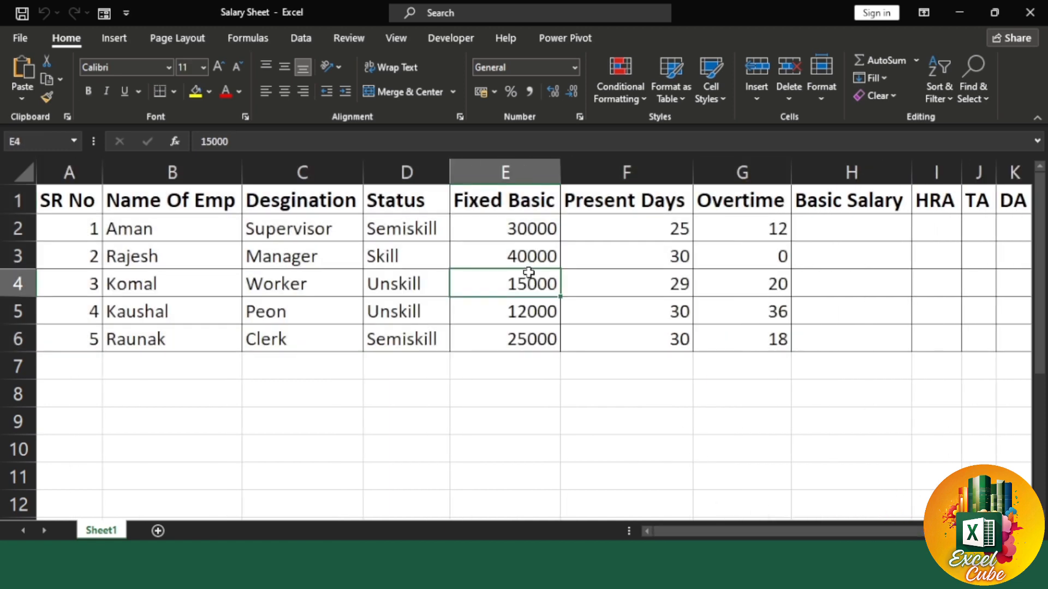
left_click(849, 229)
double_click(848, 238)
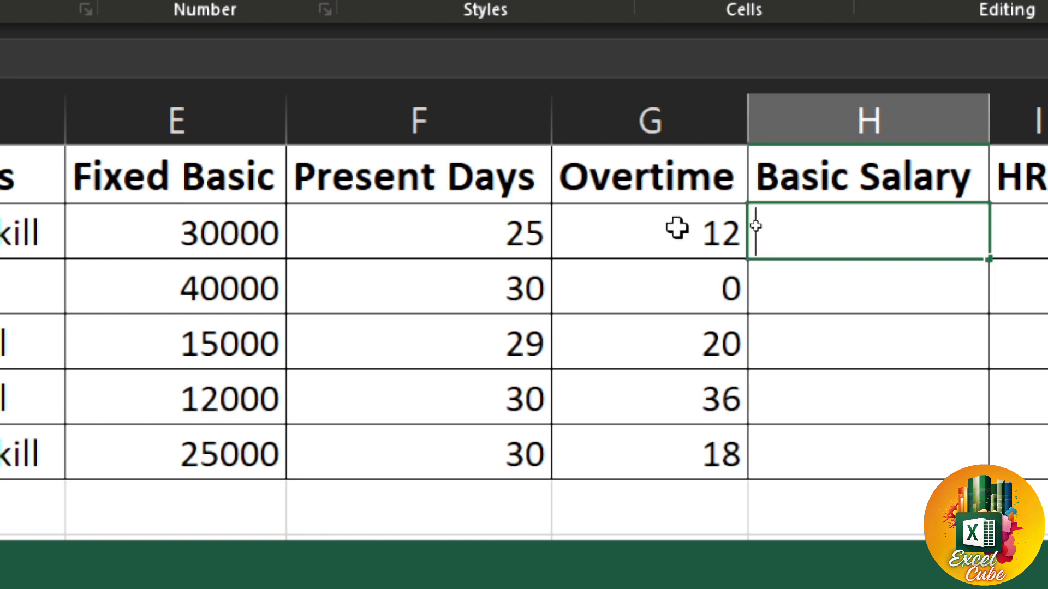
left_click(432, 233)
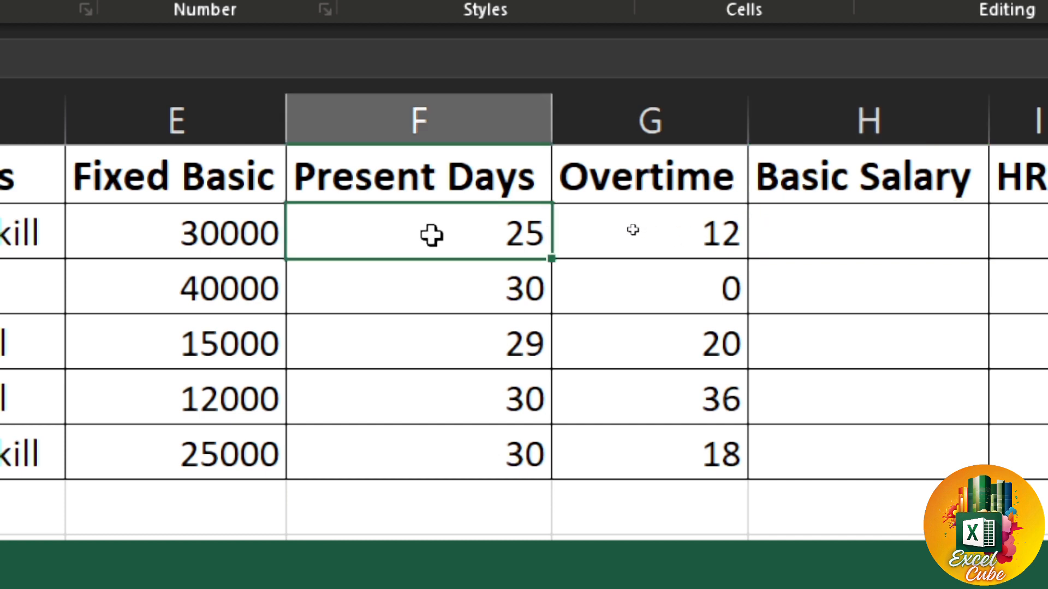
left_click(672, 231)
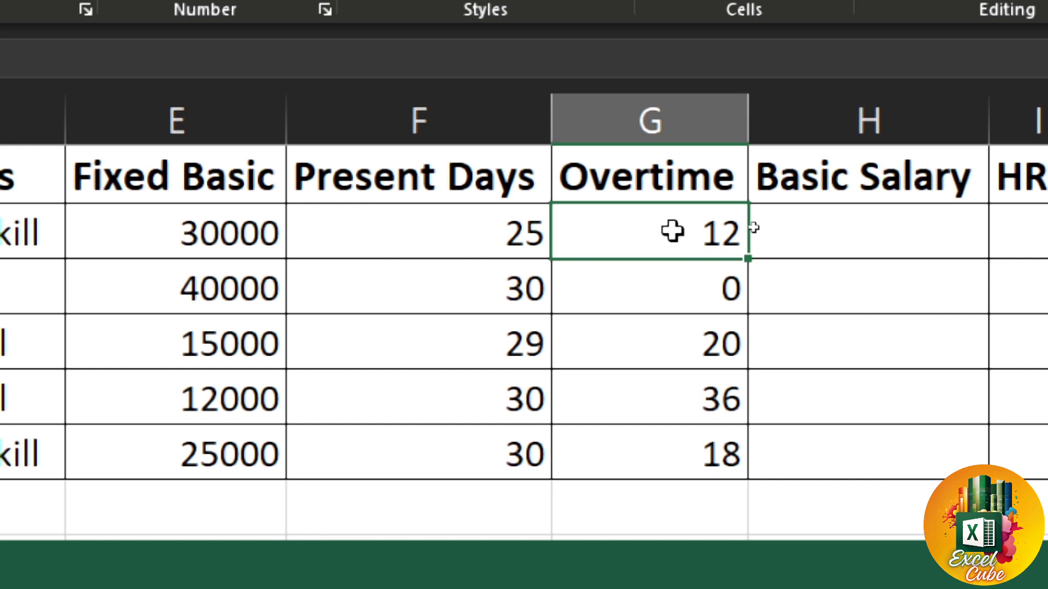
- Begin the Basic Salary formula in H2 with =(E2/30), dividing the fixed basic by 30 days
left_click(781, 228)
type("=")
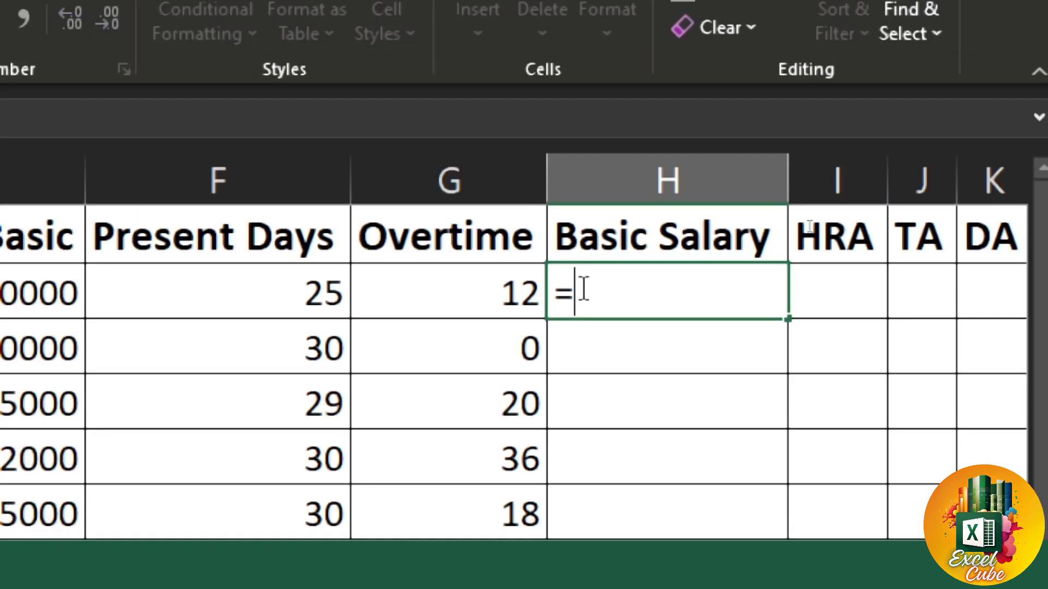
type("(")
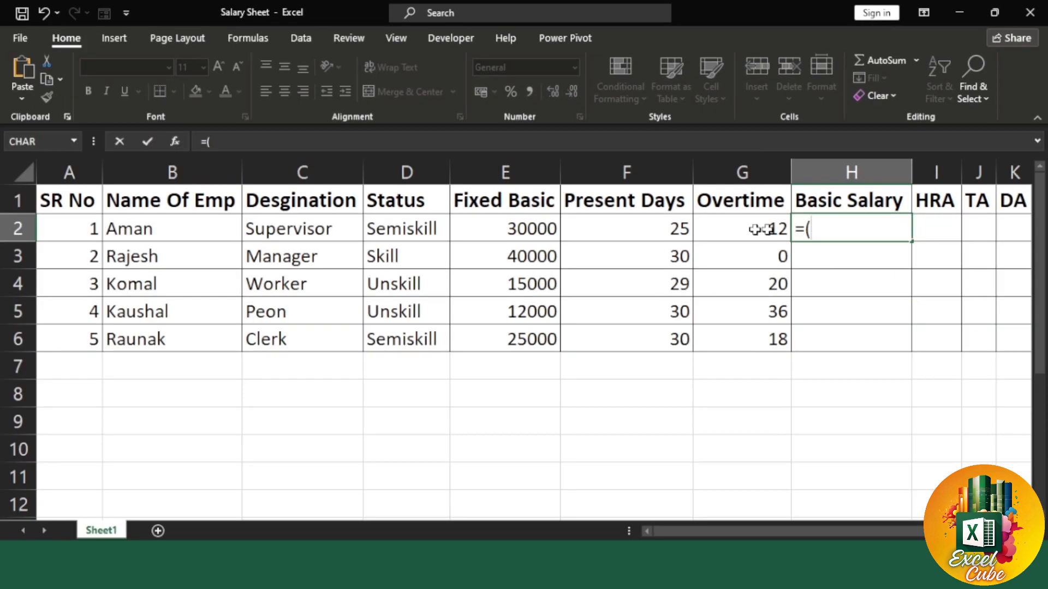
left_click(532, 232)
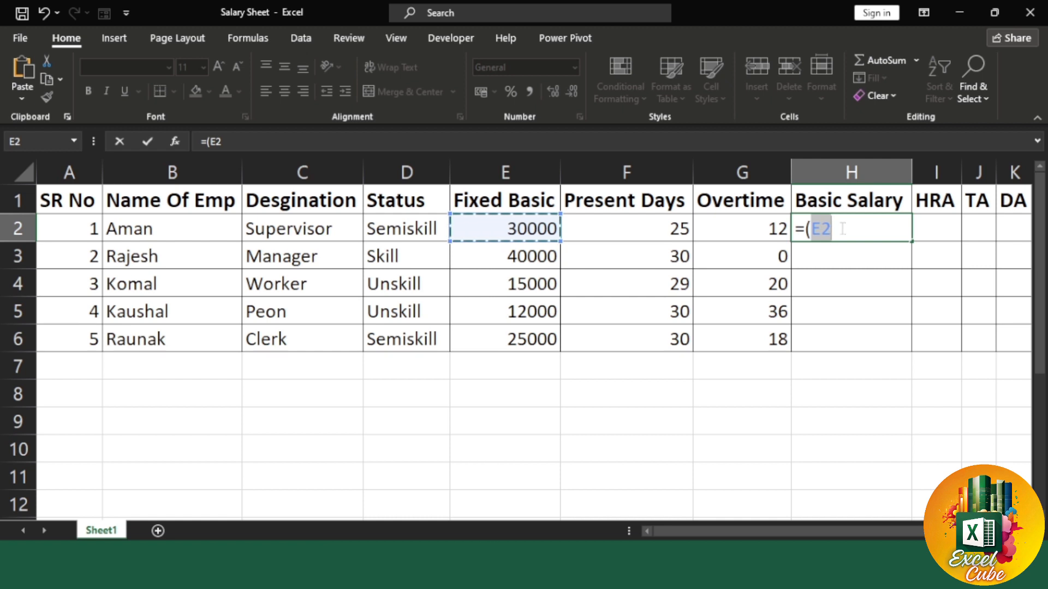
type("/")
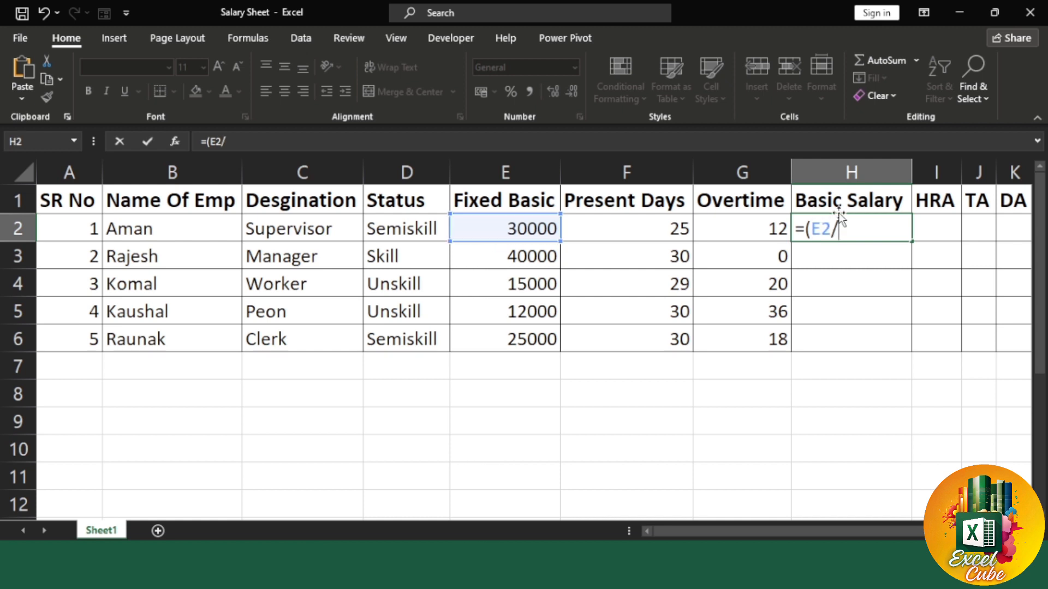
type("30")
type(")")
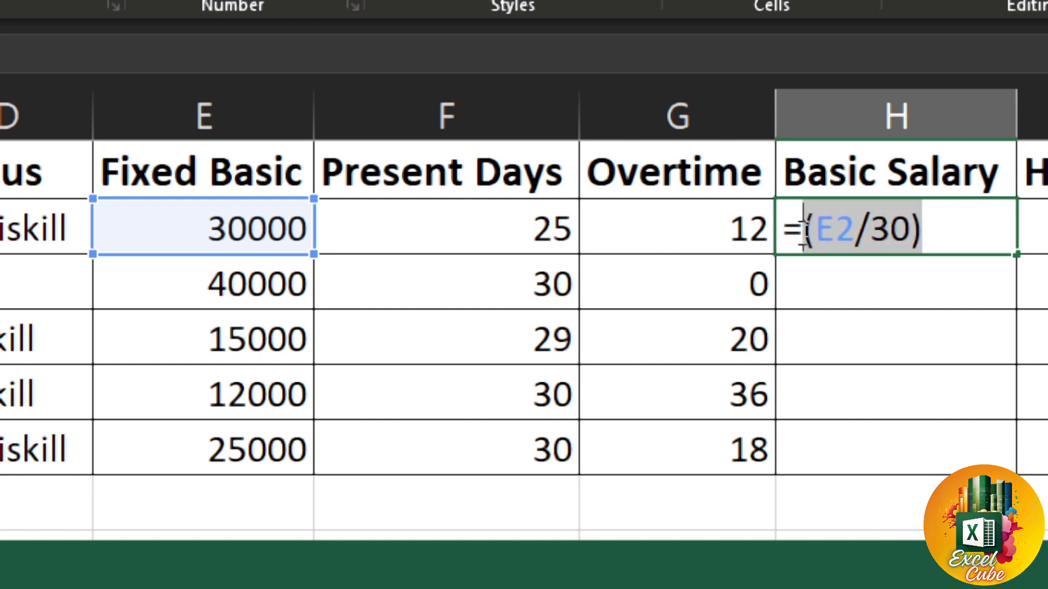
left_click_drag(803, 228, 945, 228)
key("shift+Right")
key("Right")
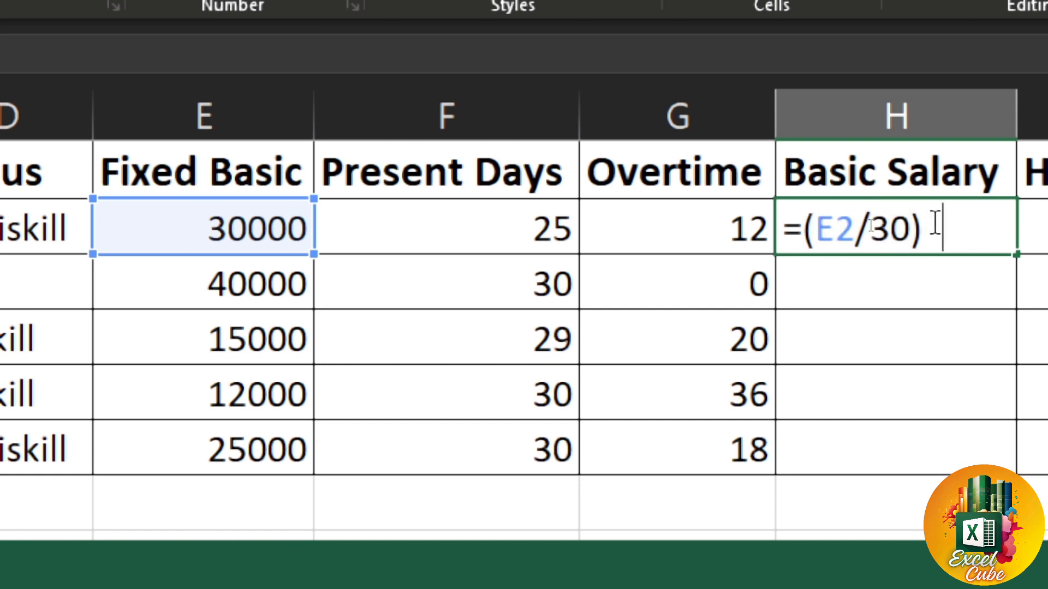
- Multiply the daily rate in H2 by the present days in F2, completing the formula =(E2/30)*F2
type("*")
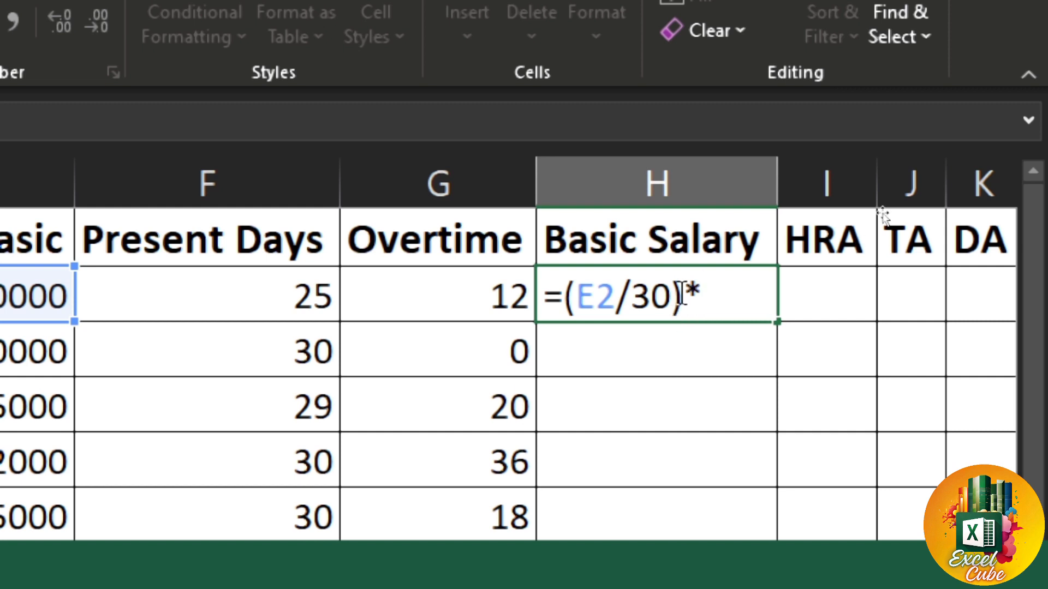
left_click(304, 293)
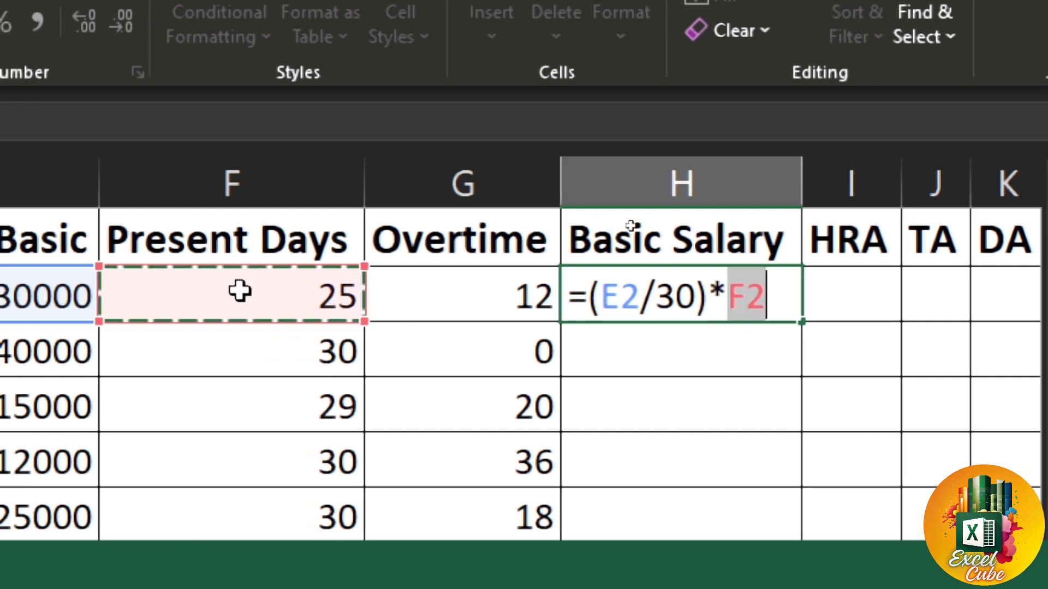
left_click_drag(708, 298, 591, 299)
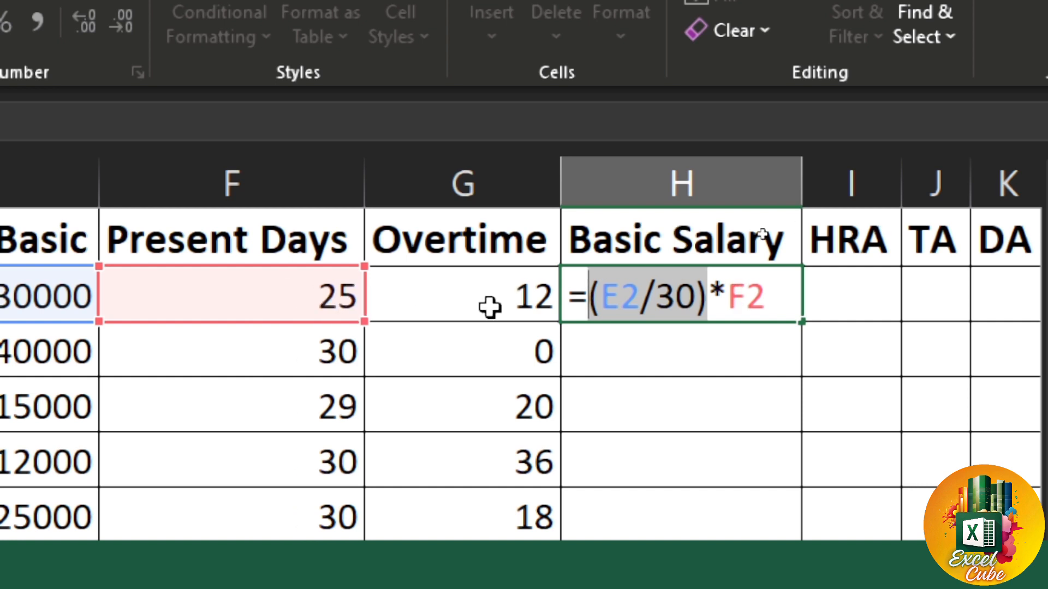
left_click(748, 296)
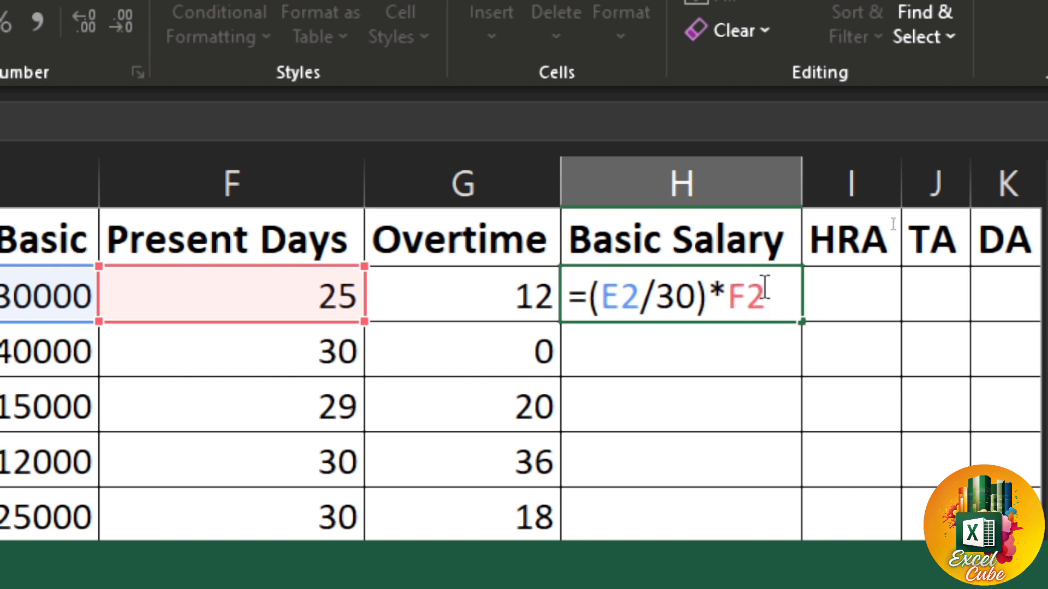
key("Return")
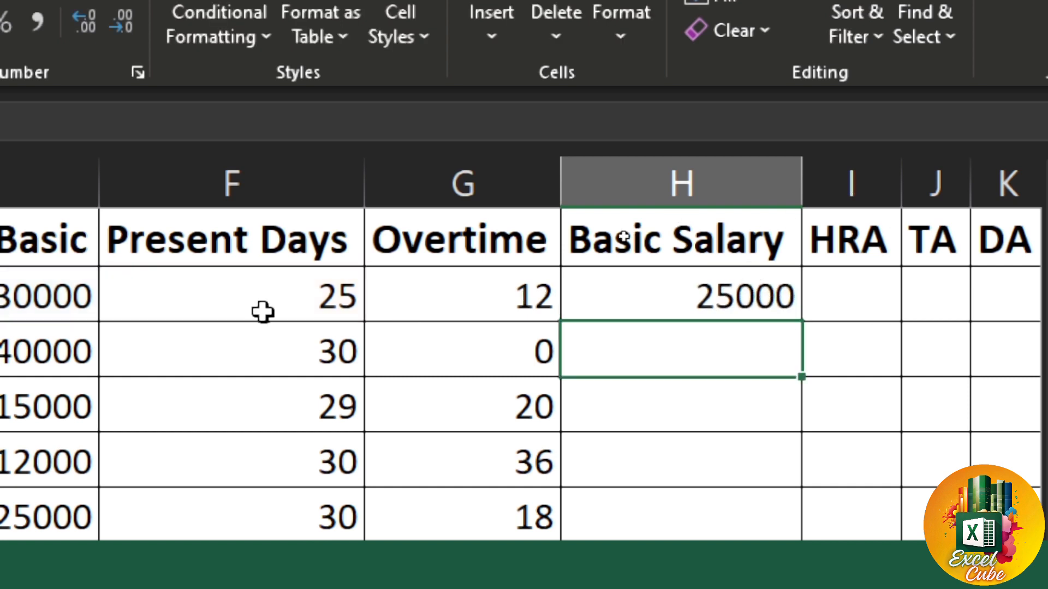
- Fill the Basic Salary formula from H2 down to H6
left_click(716, 304)
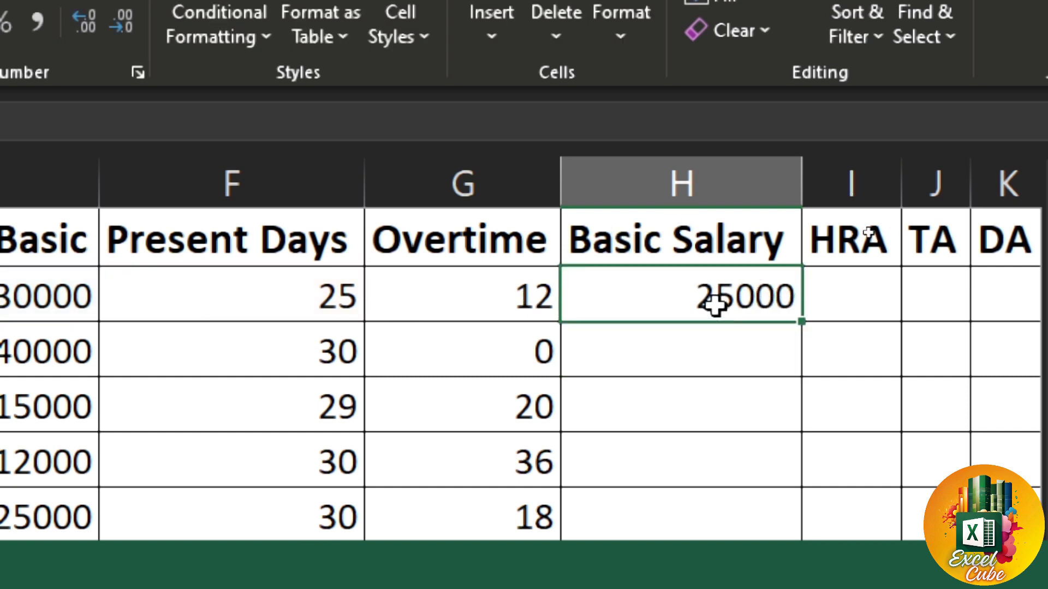
left_click_drag(805, 322, 790, 506)
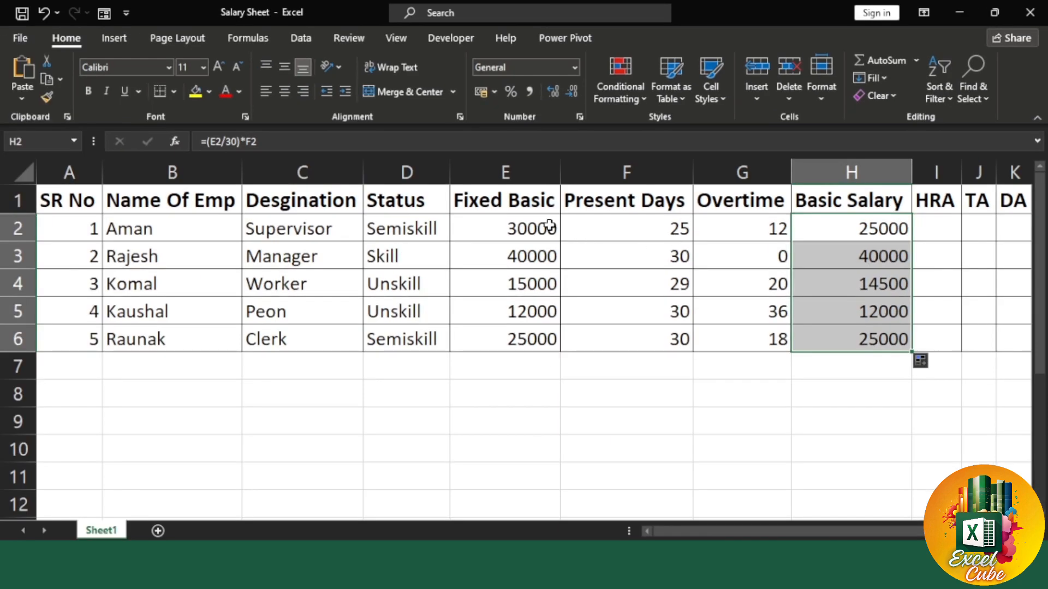
left_click(538, 227)
left_click(609, 228)
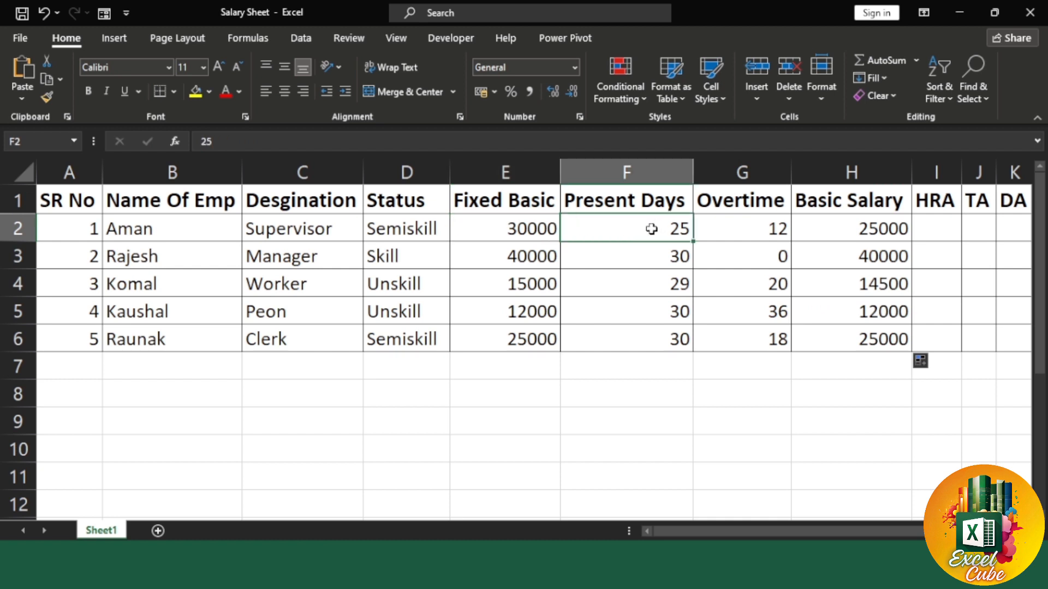
left_click(845, 229)
- Set the first employee's Present Days in F2 to 30 and check the Basic Salary in H2
left_click(681, 232)
double_click(596, 231)
key("Return")
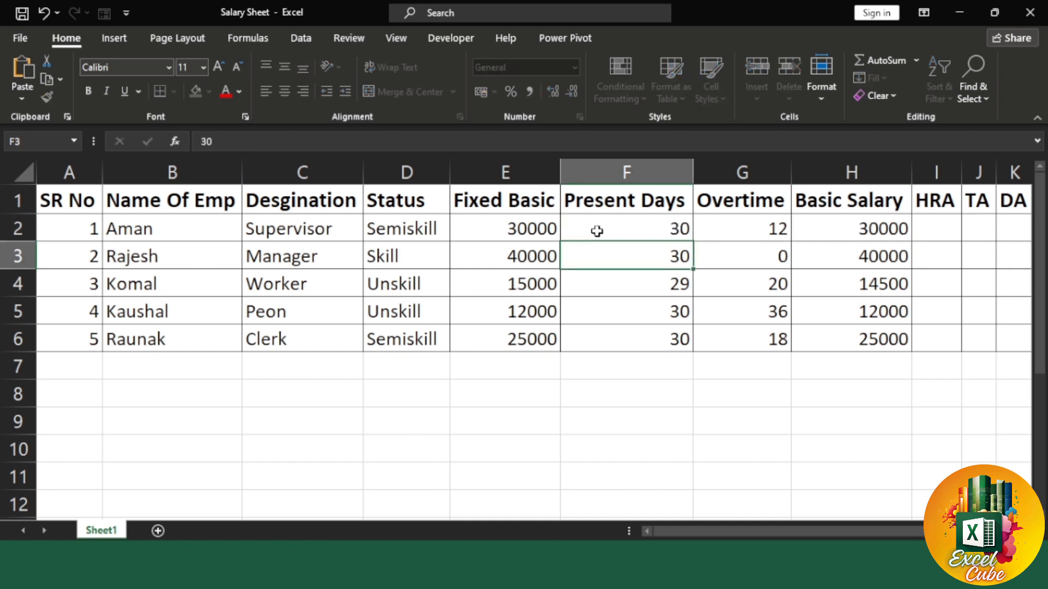
left_click(550, 230)
left_click(843, 225)
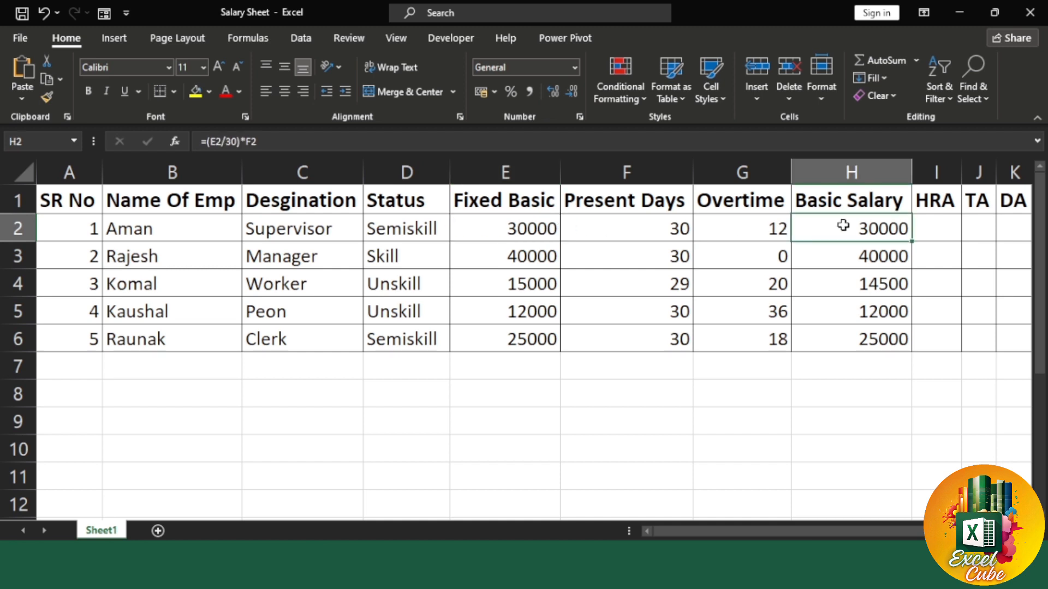
- Set the first employee's Present Days in F2 back to 25
left_click(664, 227)
double_click(679, 232)
key("BackSpace")
key("BackSpace")
type("25")
key("Return")
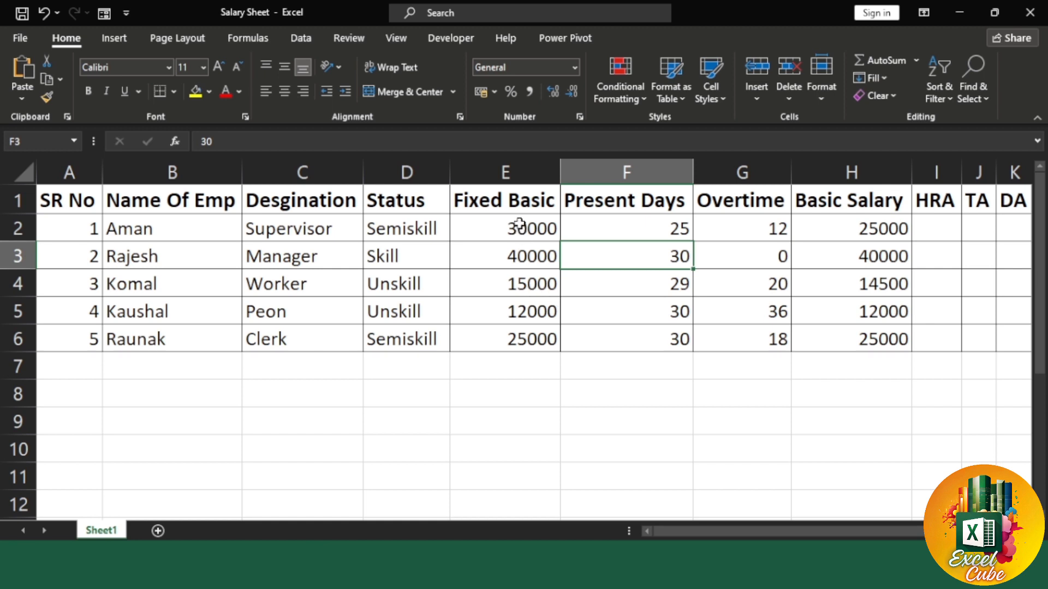
left_click_drag(515, 227, 510, 332)
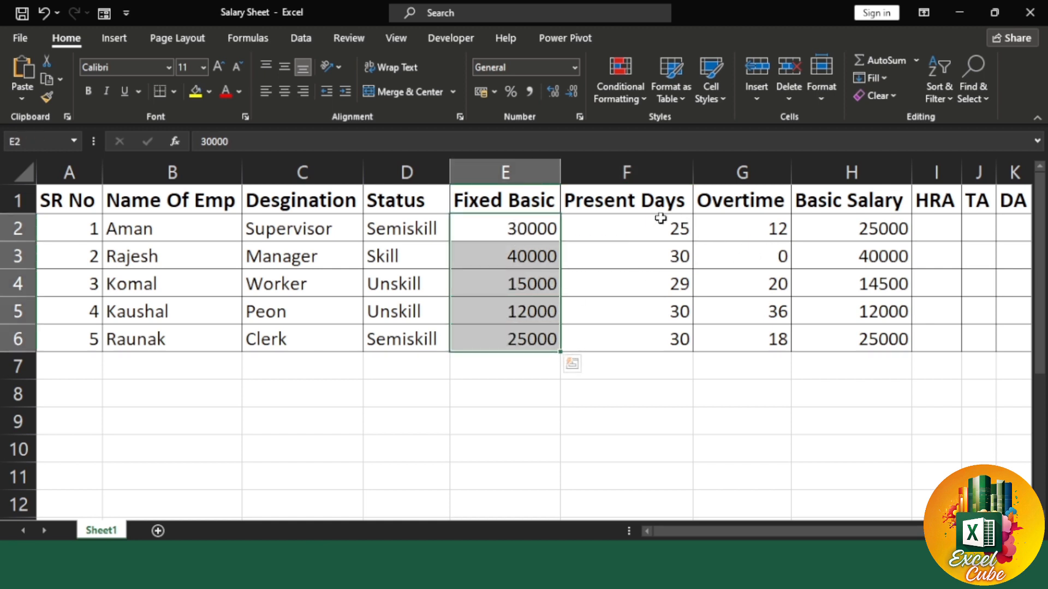
left_click_drag(662, 224, 669, 335)
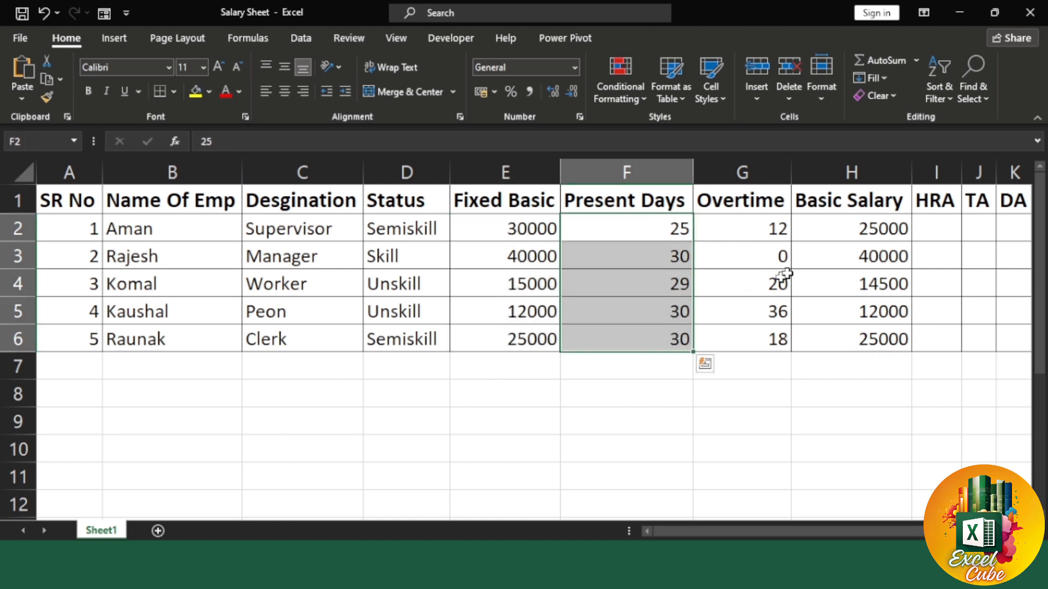
left_click_drag(838, 228, 827, 323)
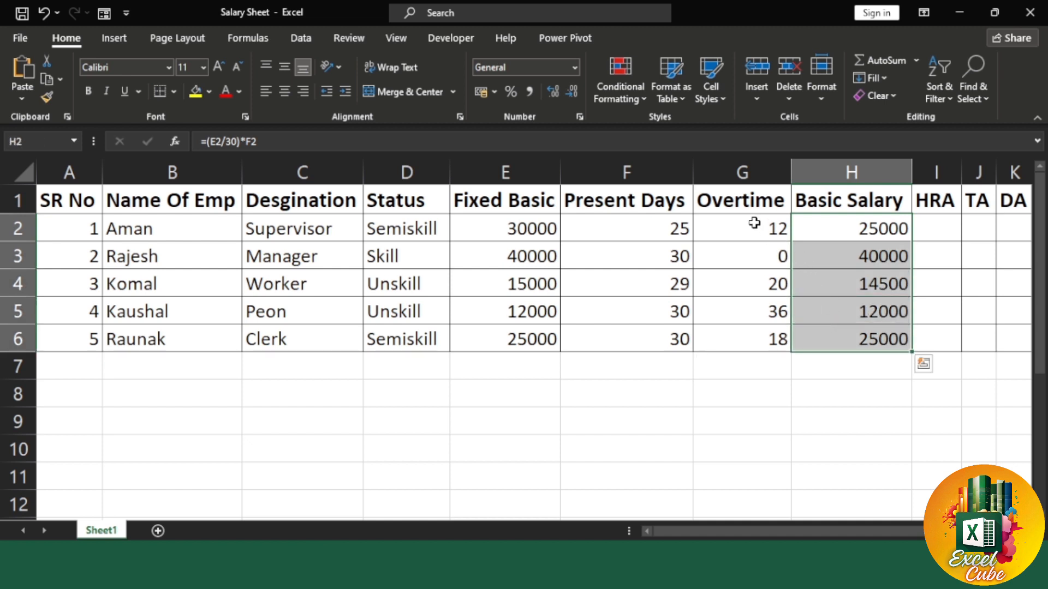
- Extend the Basic Salary formula in H2 by adding the hourly rate term +(E2/30/8)
double_click(861, 229)
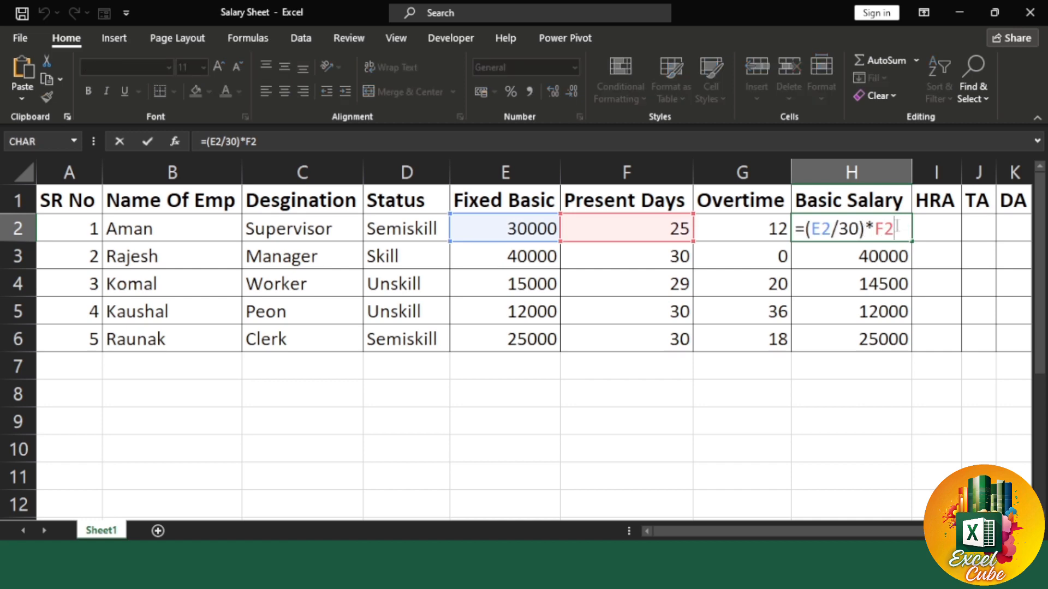
type("+")
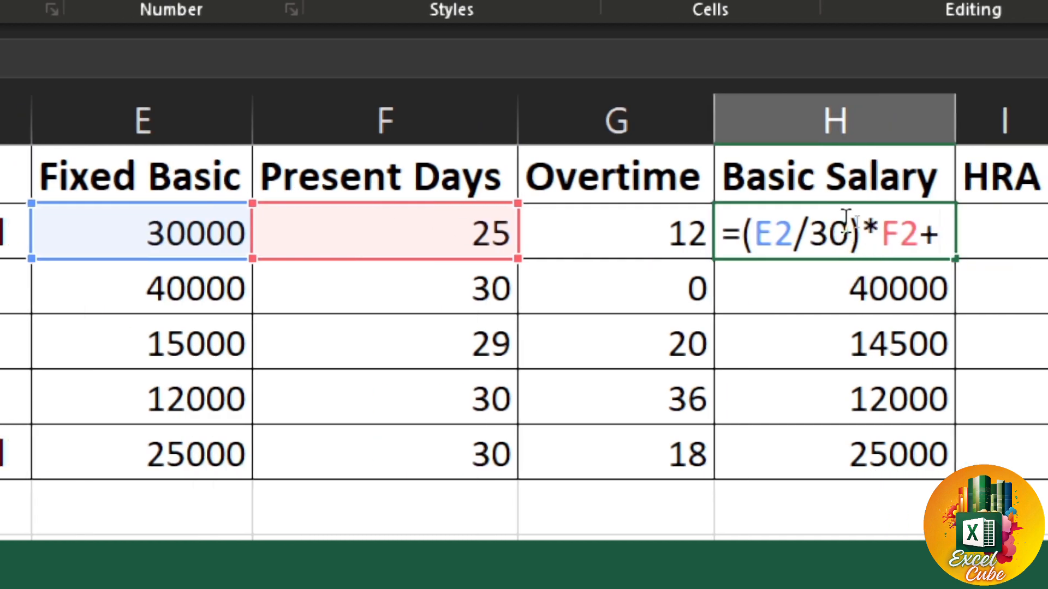
type("(")
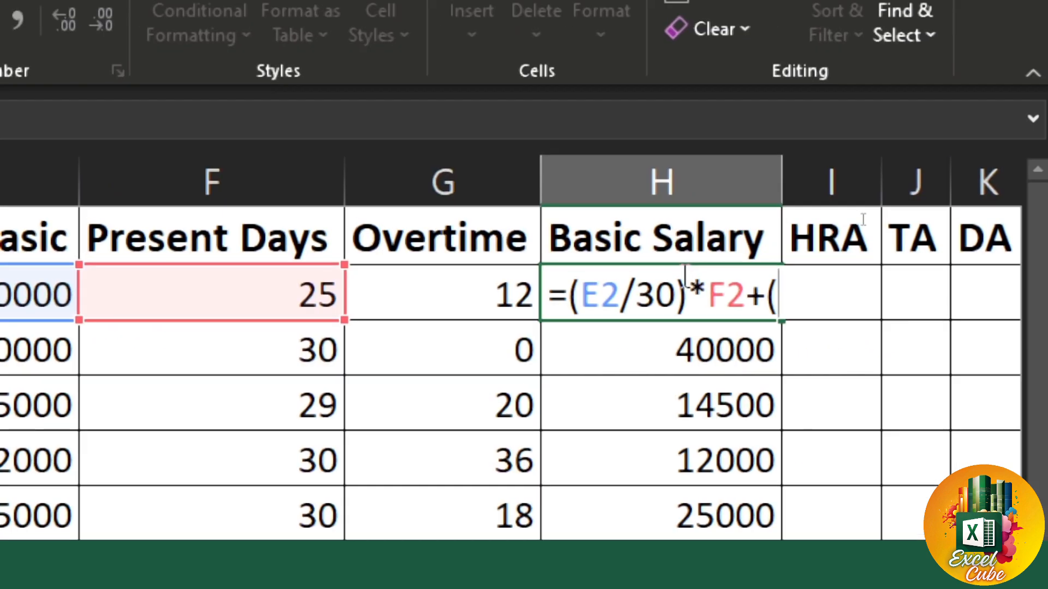
left_click(44, 281)
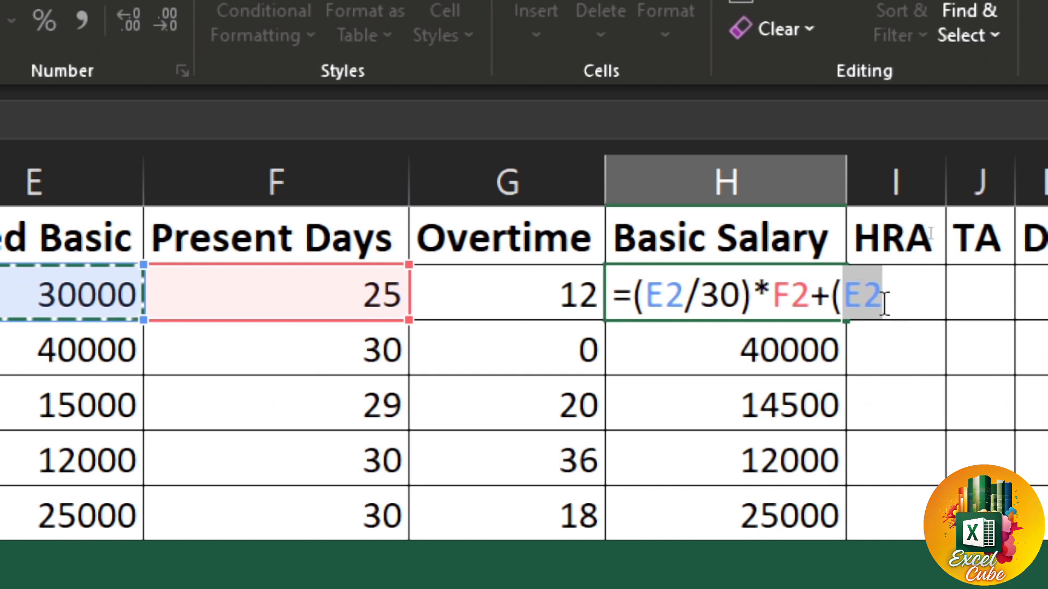
type("/30")
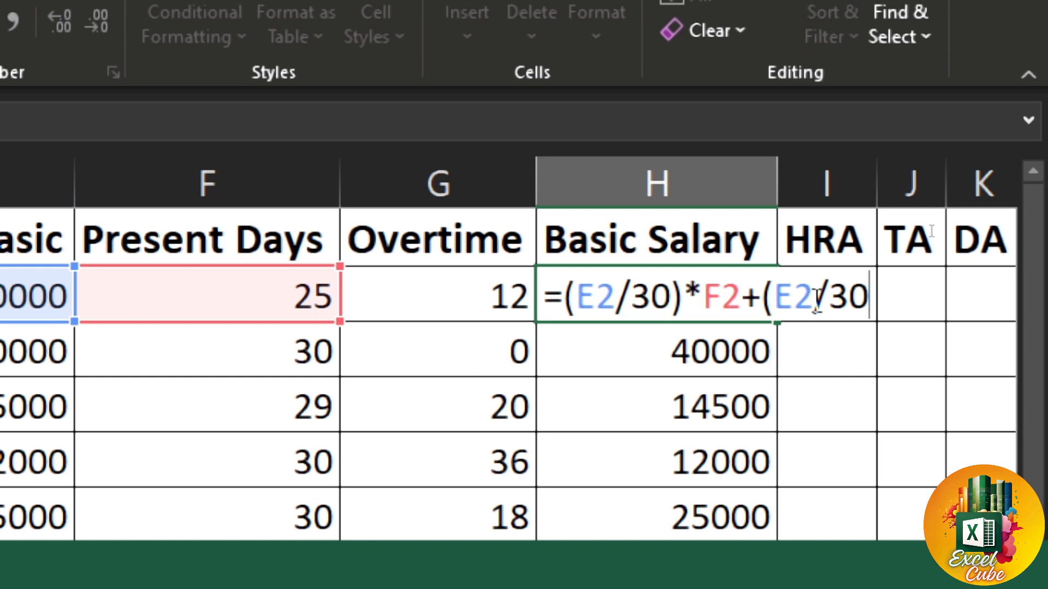
type("/")
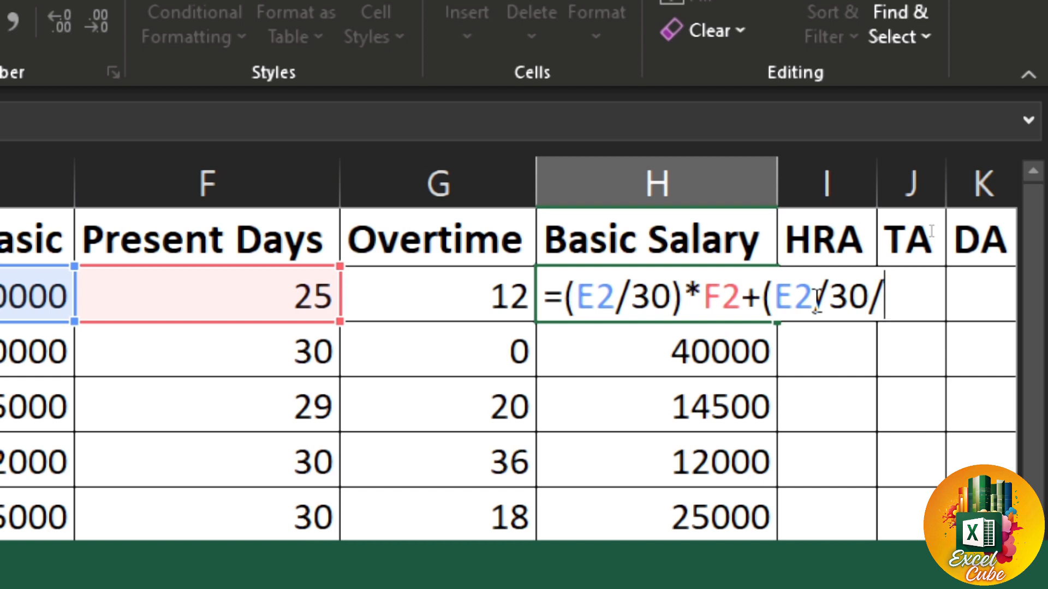
type("8")
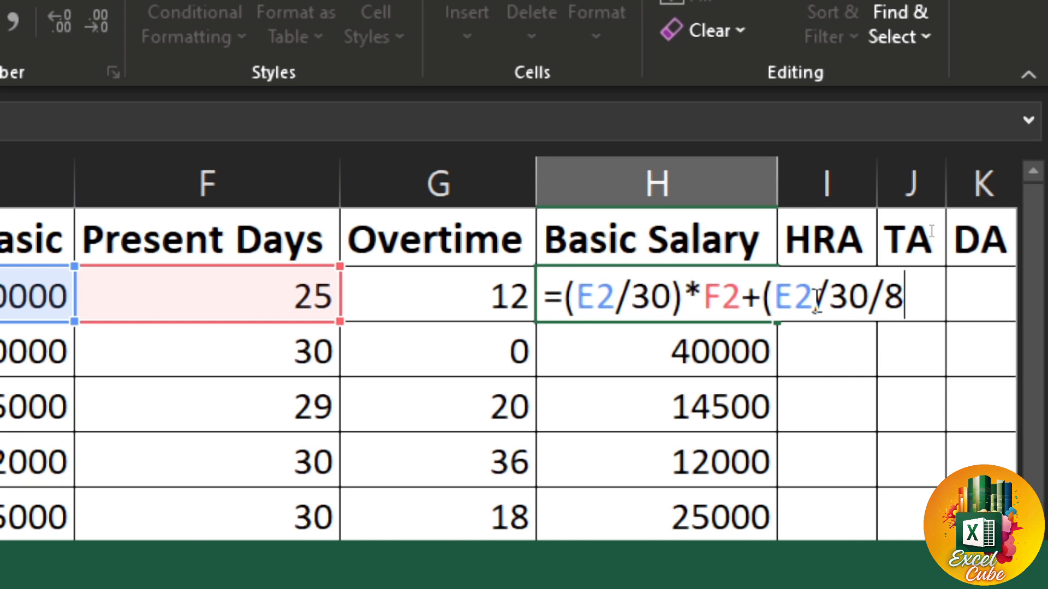
type(")")
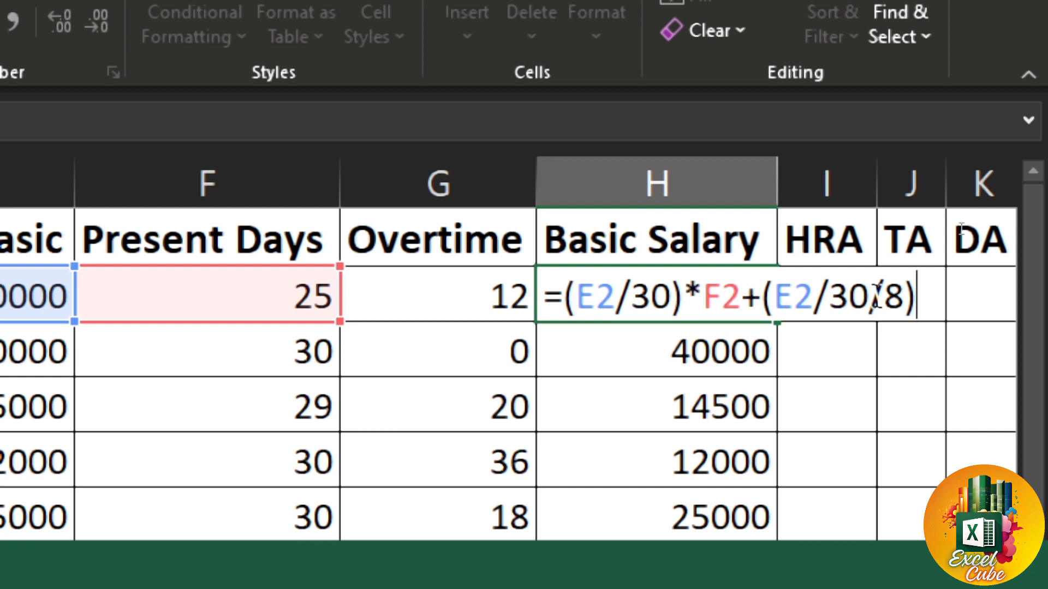
- Multiply the hourly rate term in H2 by the overtime in G2 and fill the completed formula down to H6
type("*")
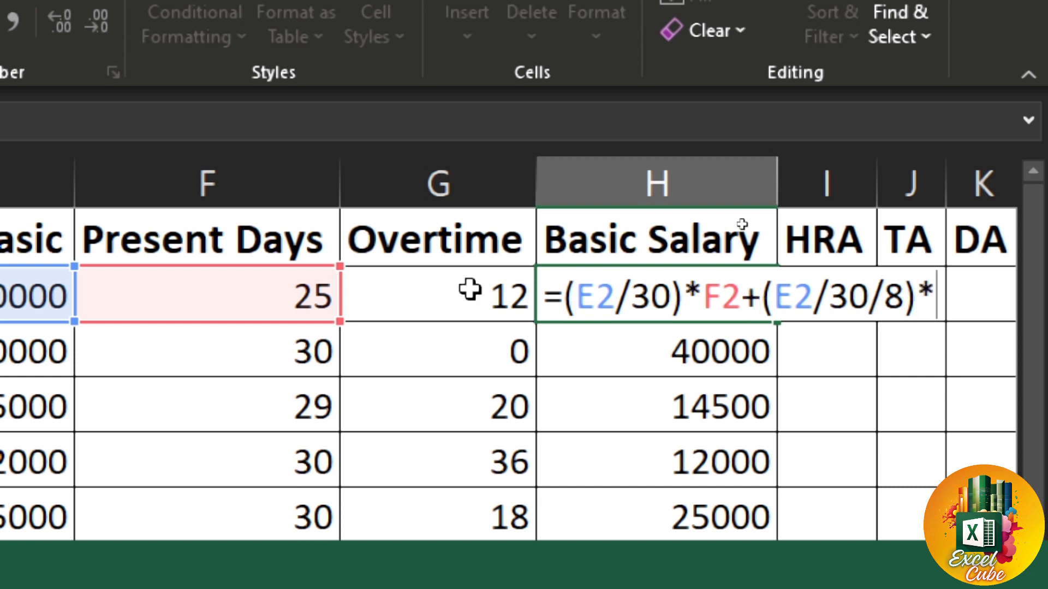
left_click(419, 289)
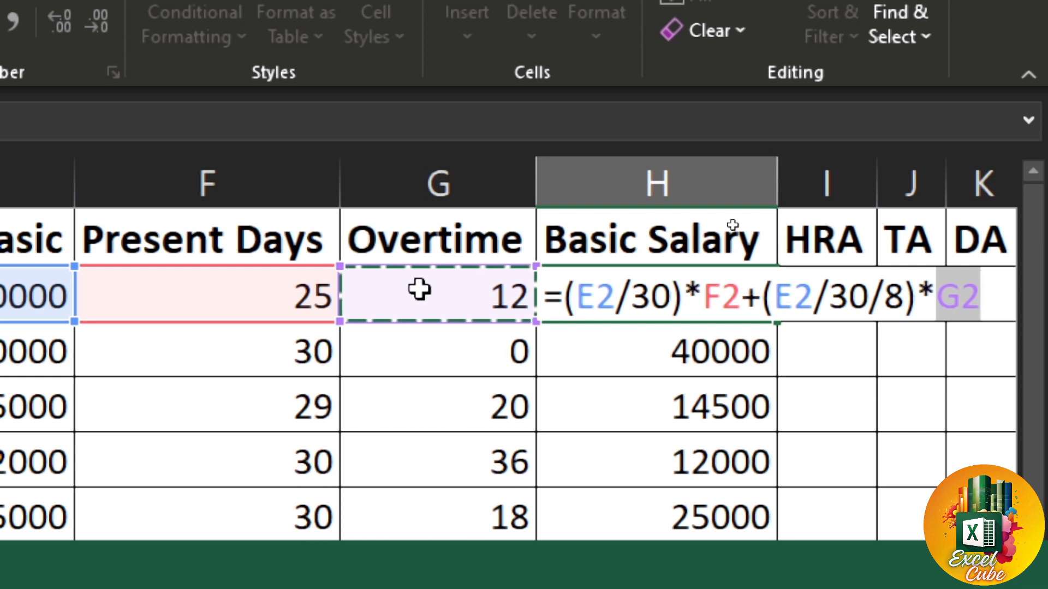
key("Return")
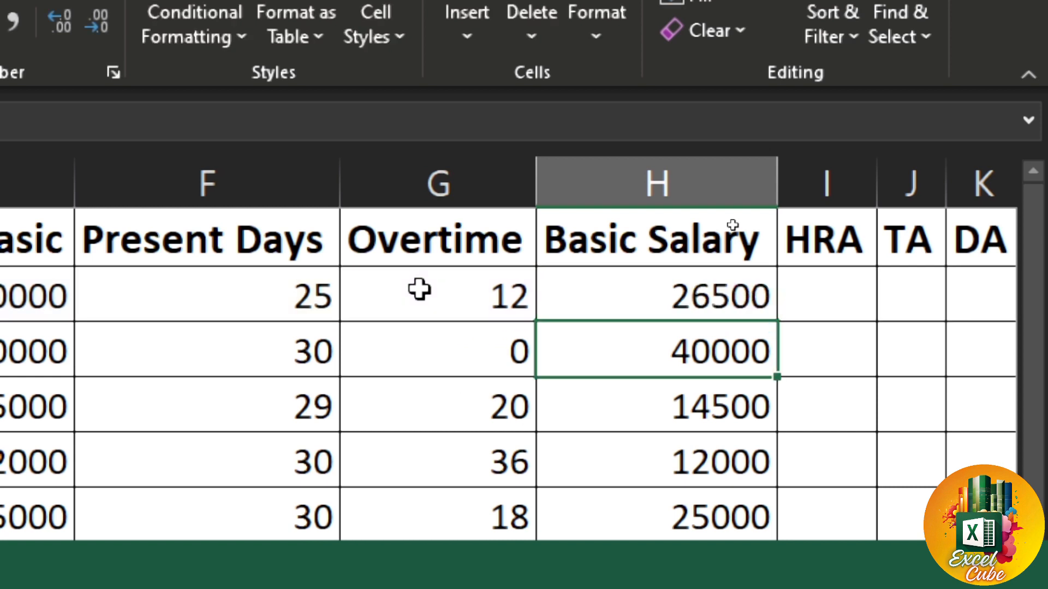
left_click(692, 281)
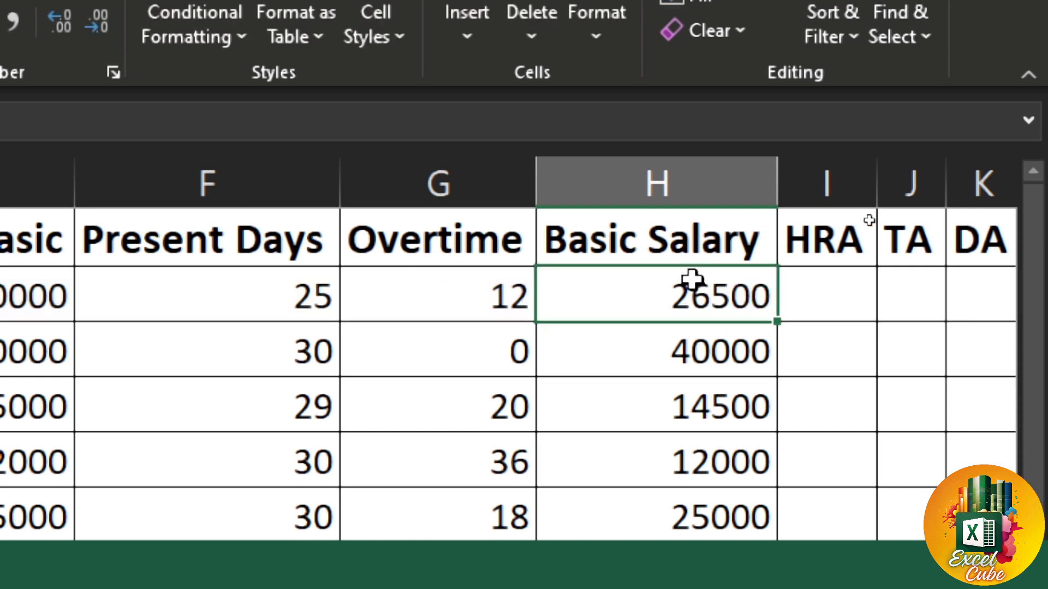
double_click(776, 323)
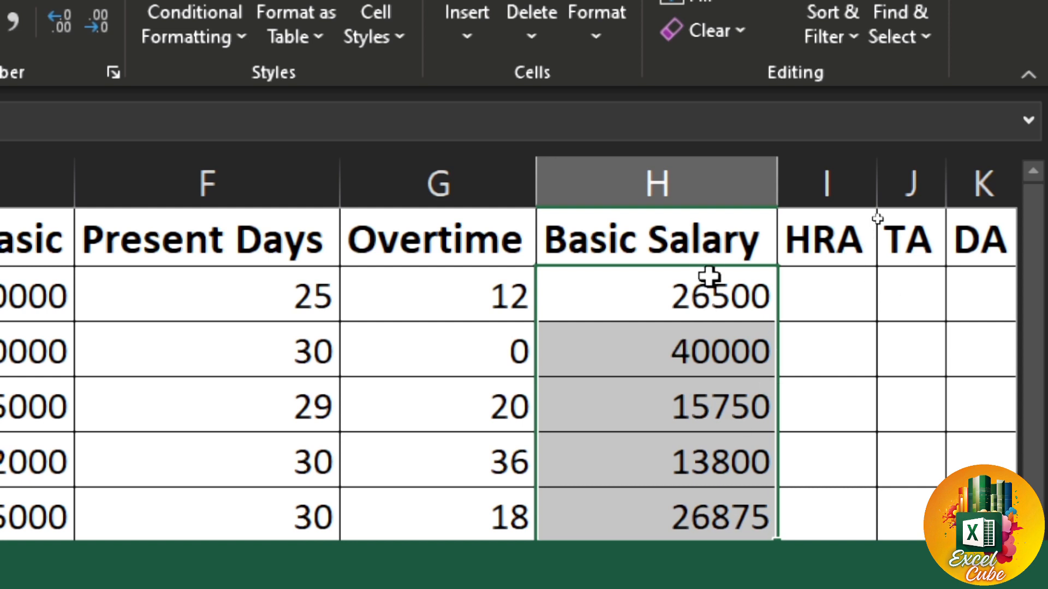
- Examine how the Basic Salary formula in H2 combines the present-days pay with the overtime pay
left_click(275, 295)
left_click(435, 297)
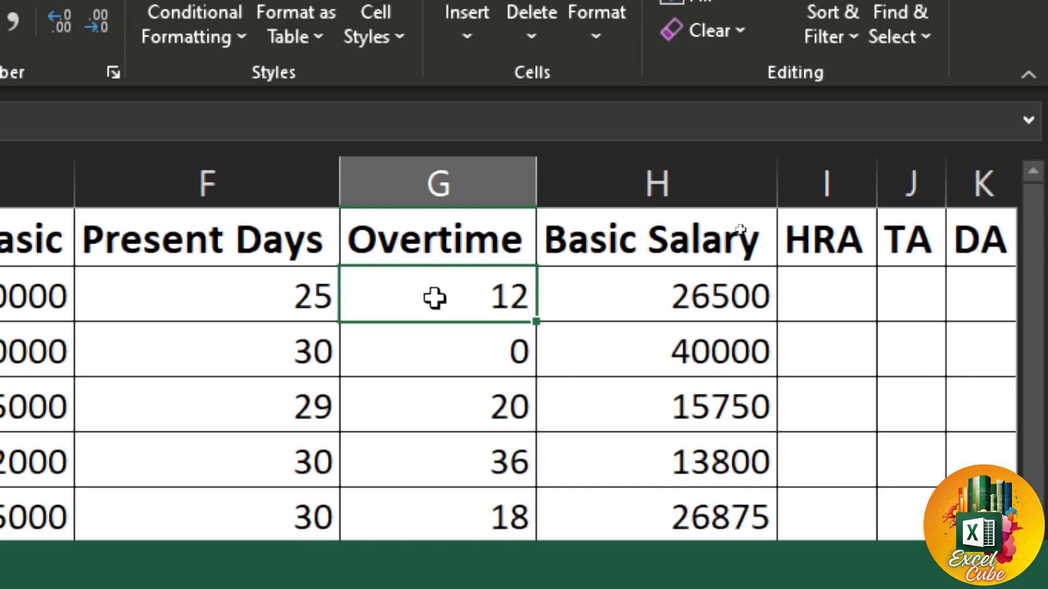
left_click(650, 293)
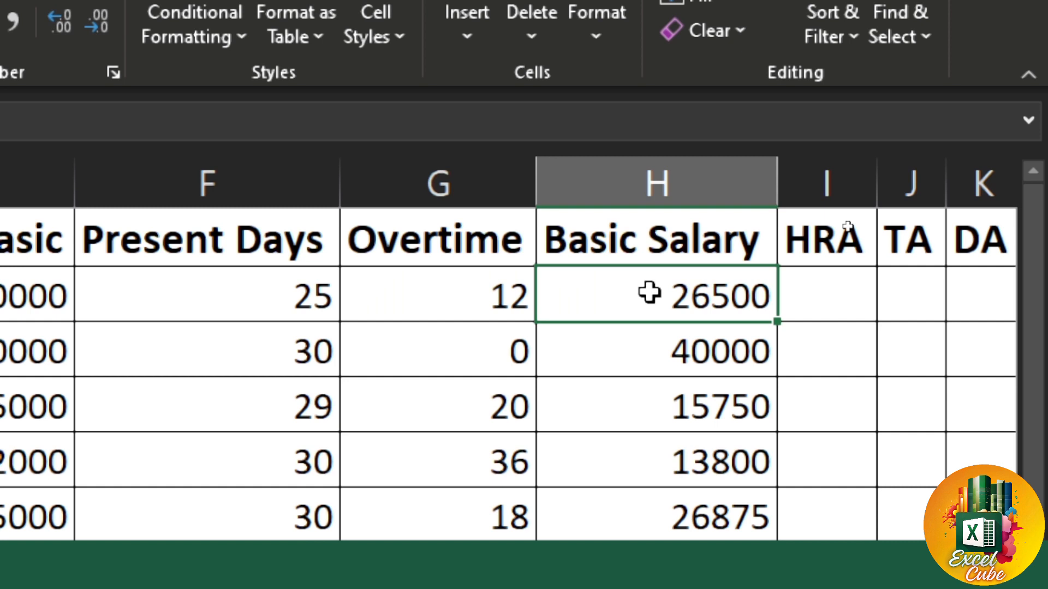
double_click(690, 286)
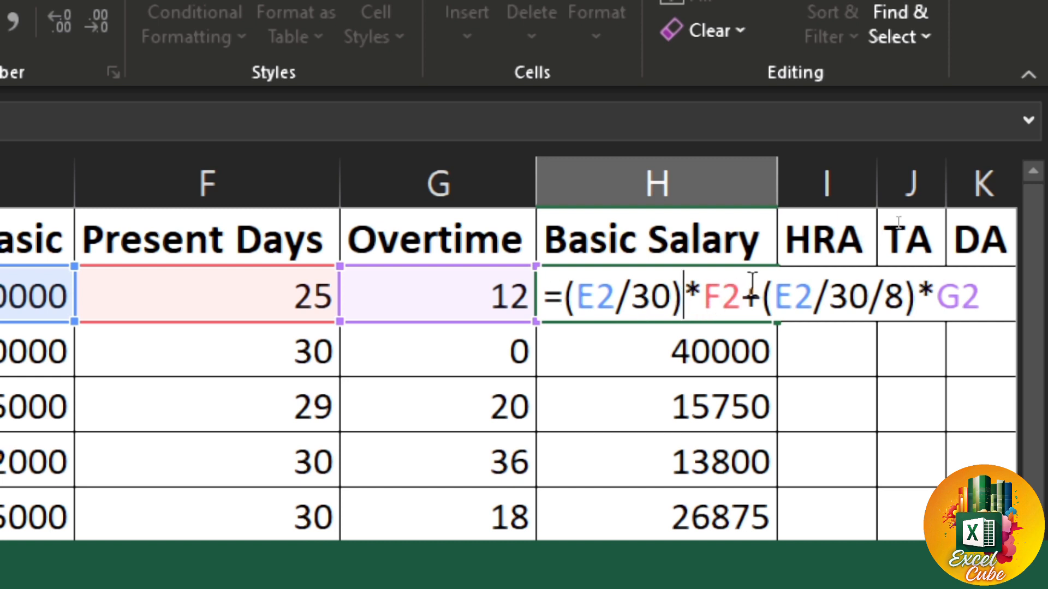
left_click_drag(741, 298, 596, 306)
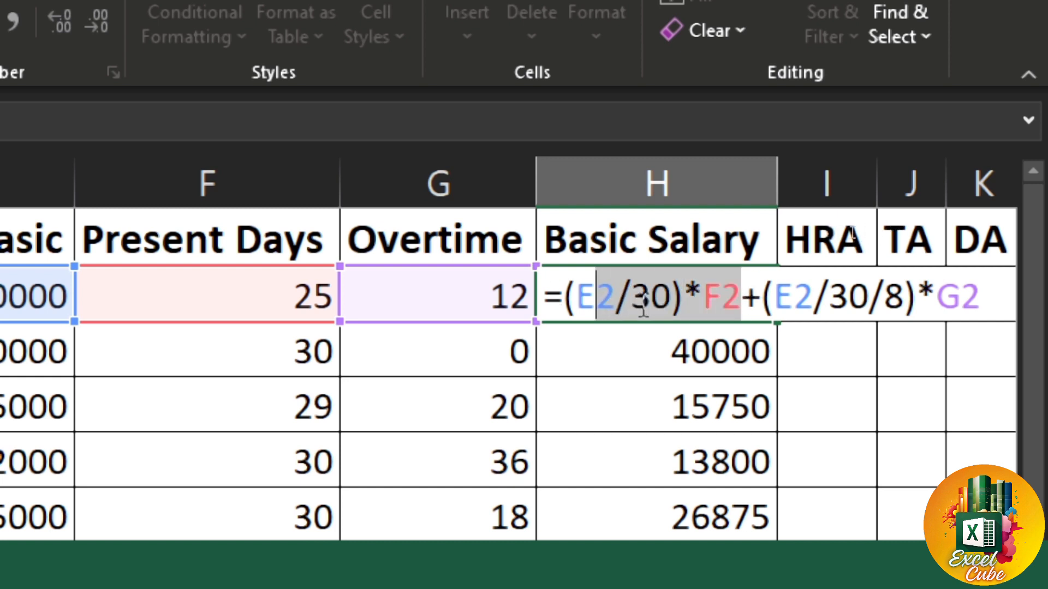
left_click(738, 299)
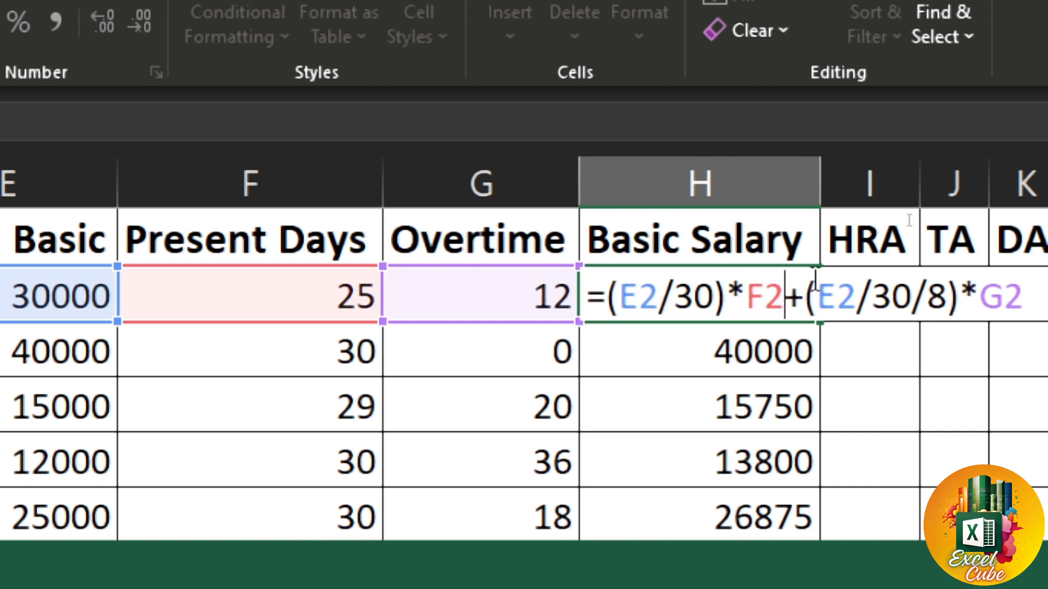
key("Return")
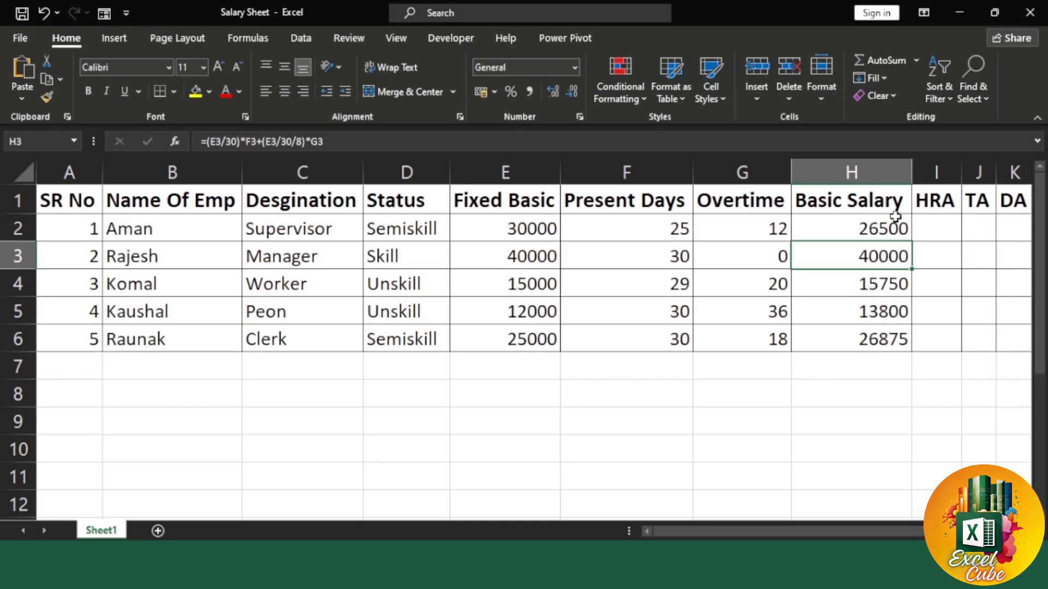
left_click(840, 272)
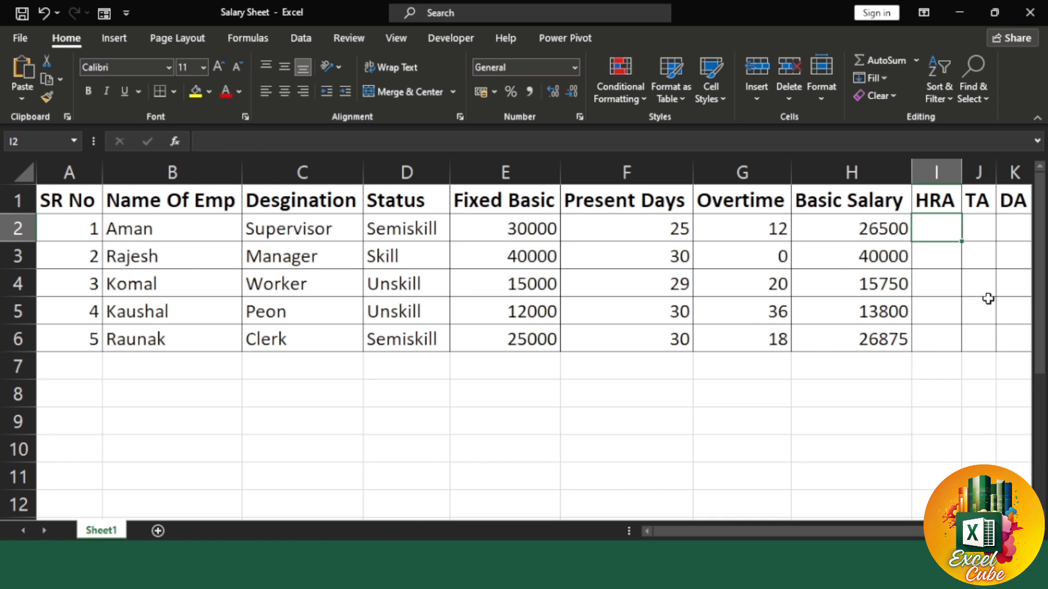
- Start an HRA rate list below the salary table by copying Manager from C3 to D8 and entering 5% in E8
left_click_drag(403, 393, 716, 462)
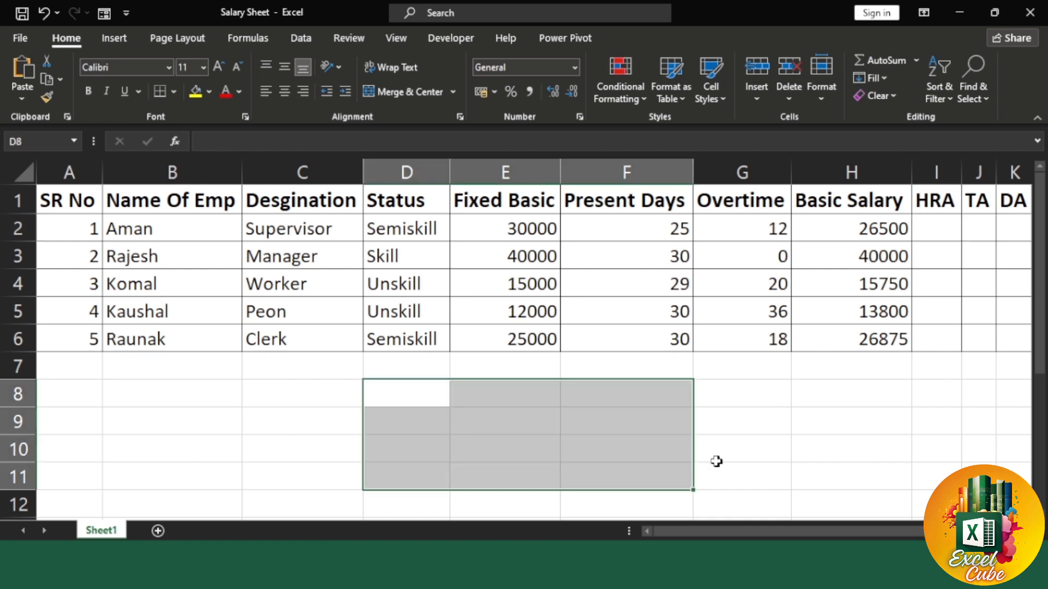
left_click(501, 414)
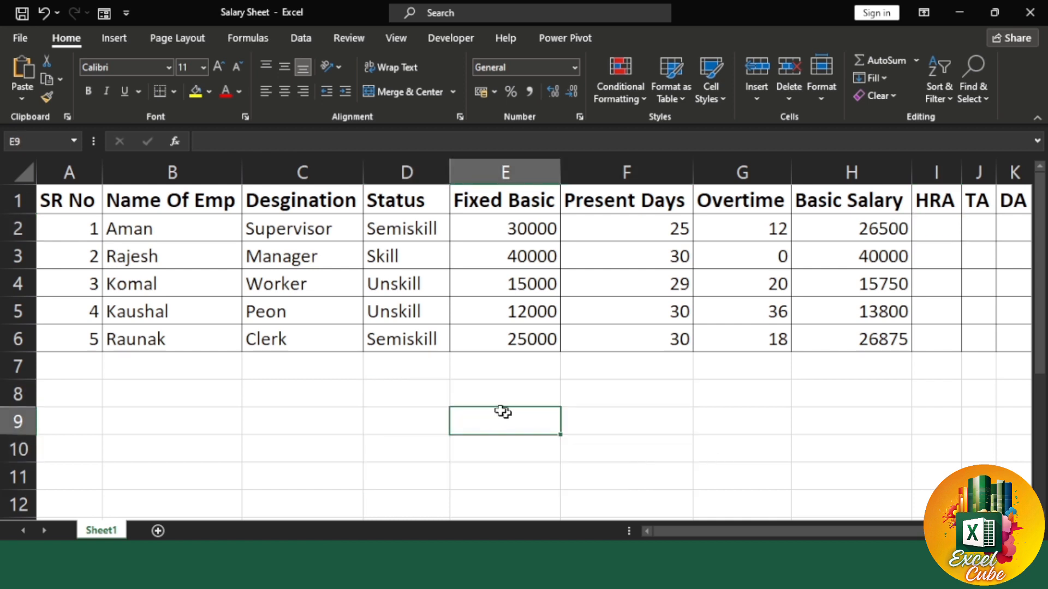
left_click(312, 257)
key("ctrl+c")
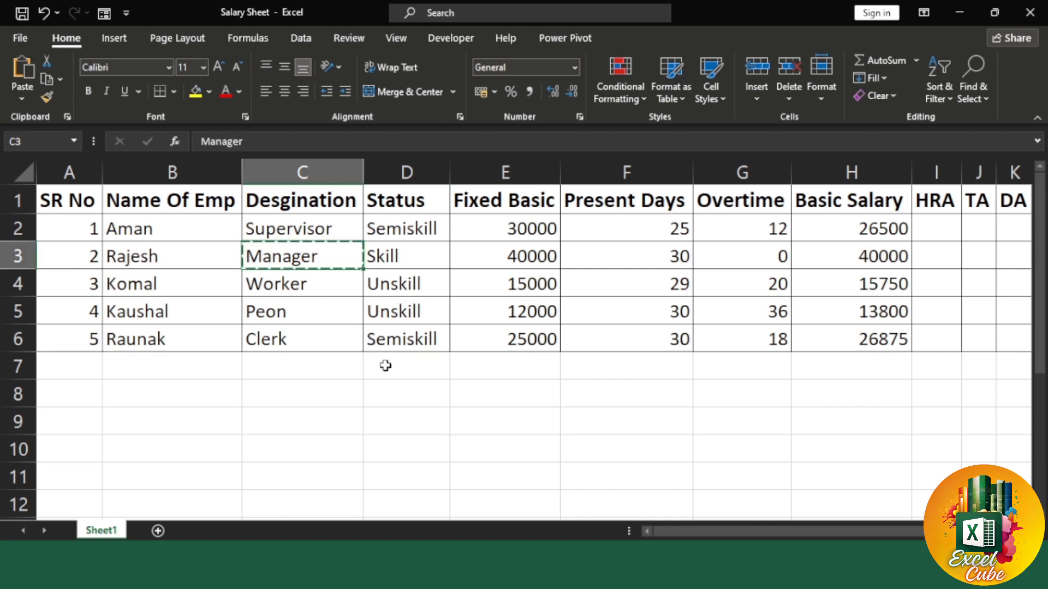
left_click(403, 394)
key("ctrl+v")
left_click(507, 392)
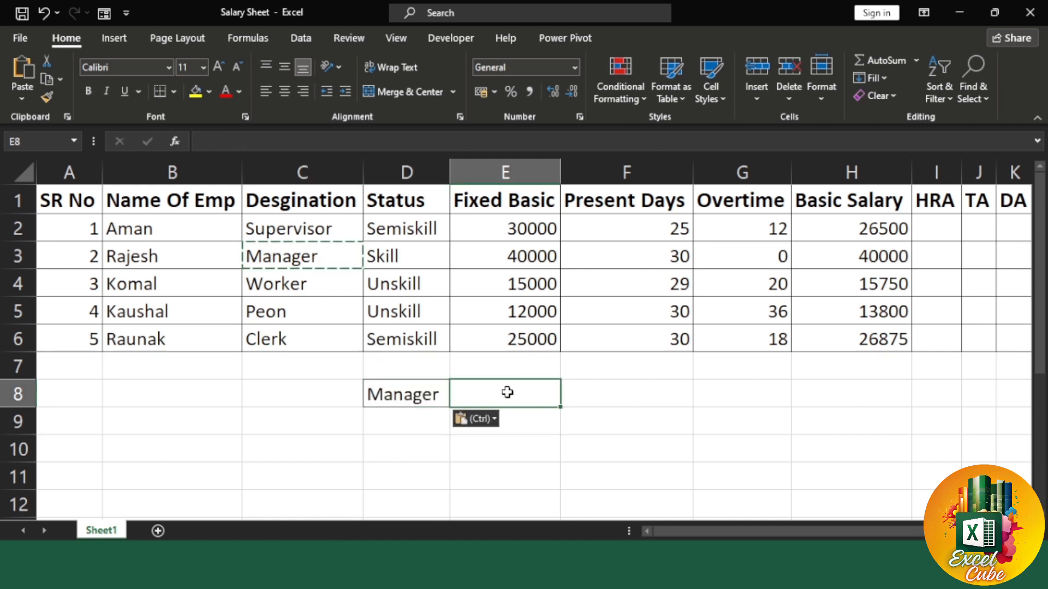
type("5%")
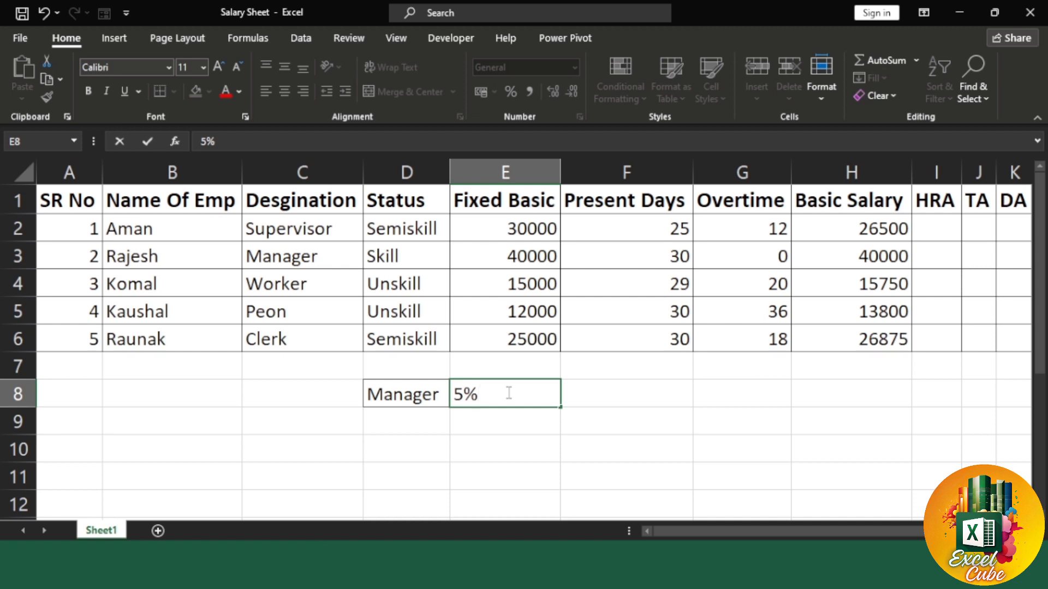
key("Return")
- Add Supervisor to the rate list by copying C2 to D9 and entering 3% in E9
left_click(407, 426)
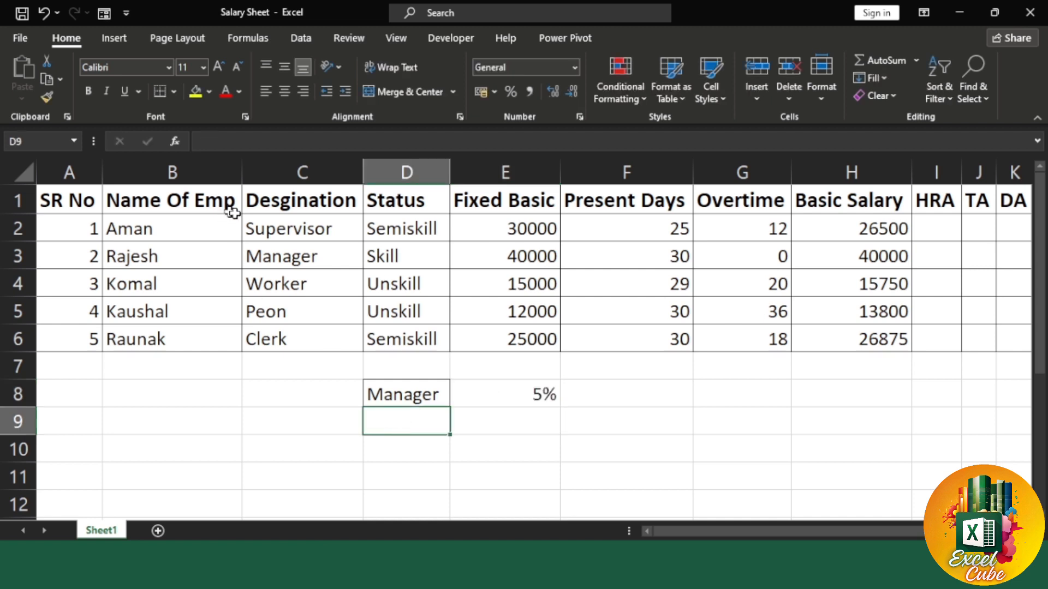
left_click(258, 228)
key("ctrl+c")
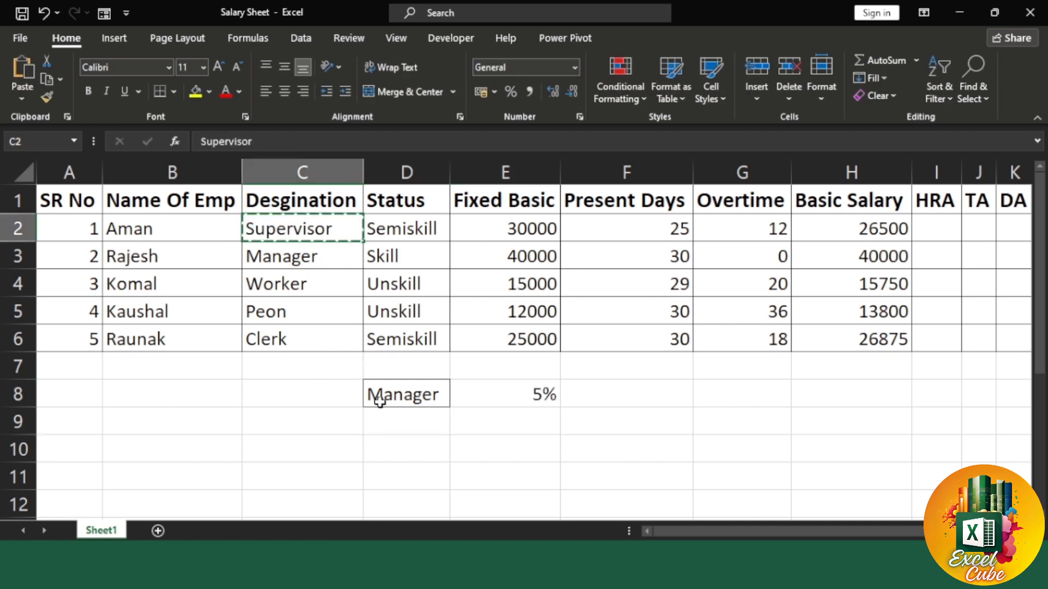
left_click(400, 425)
key("ctrl+v")
left_click(497, 418)
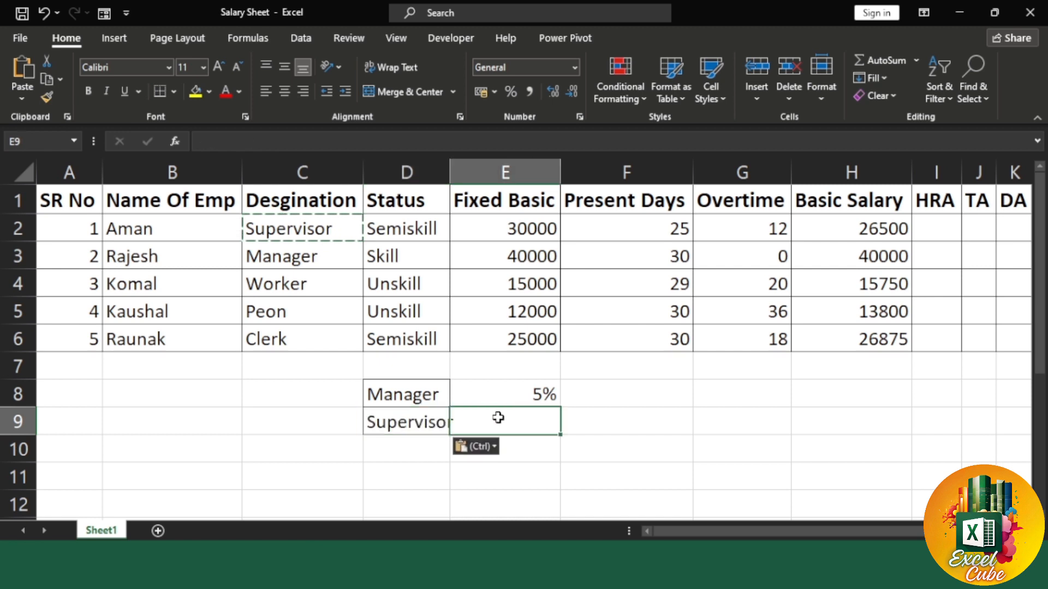
type("3%")
key("Return")
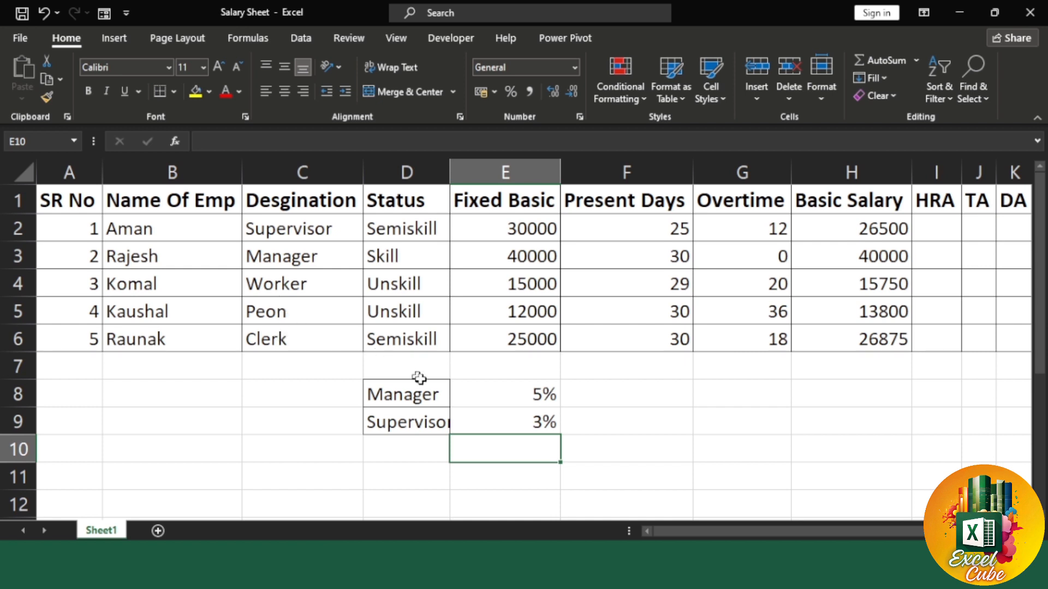
- Enter 2% in E10 as the rate for the remaining designations
type("2")
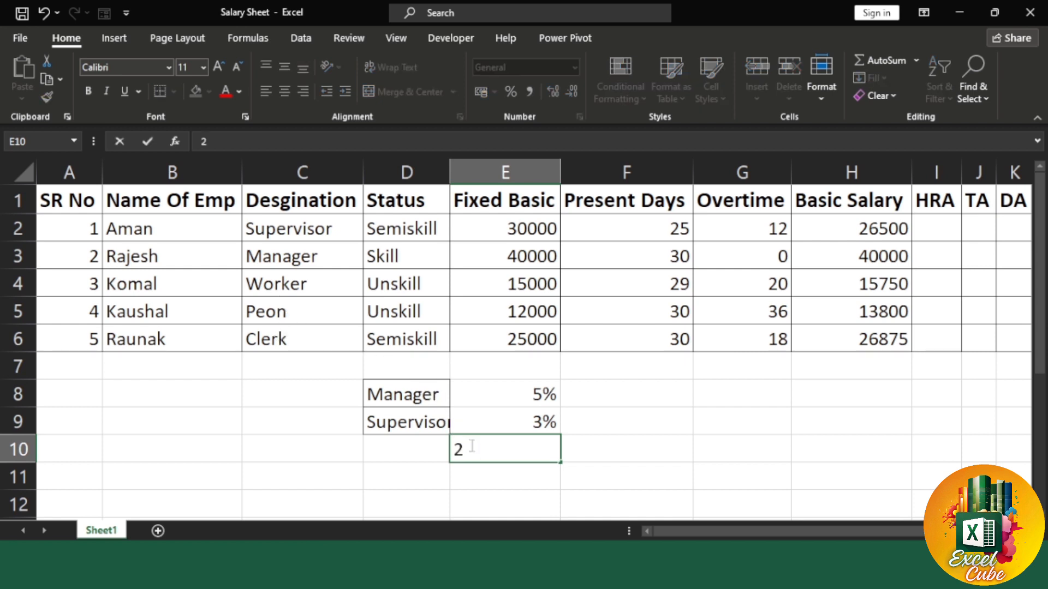
type("%")
key("Return")
- Start the HRA formula in I2 with an IF that gives E2*5% when C2 is "Manager"
left_click(937, 228)
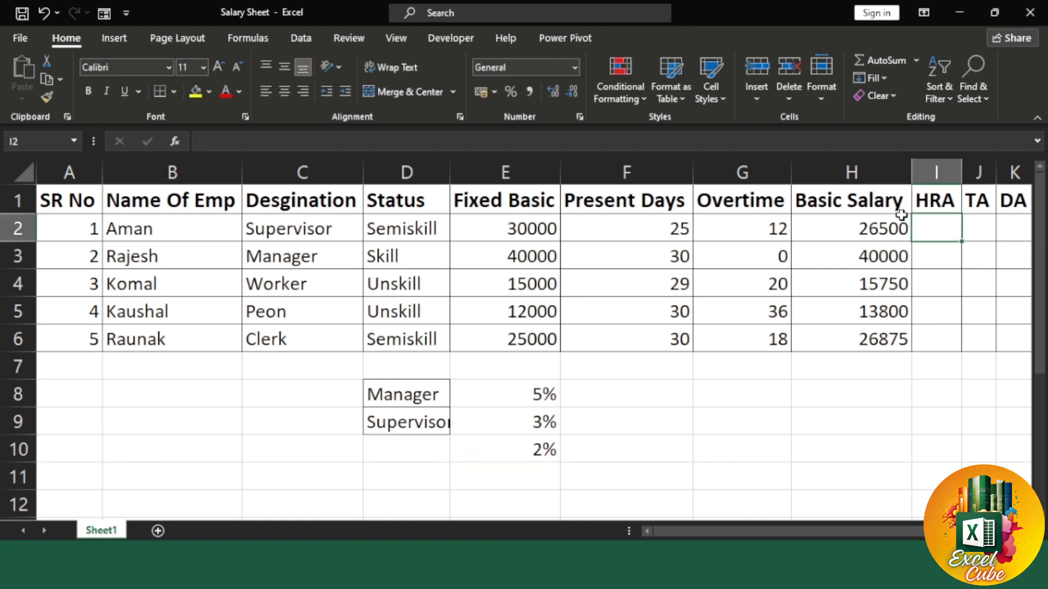
type("=")
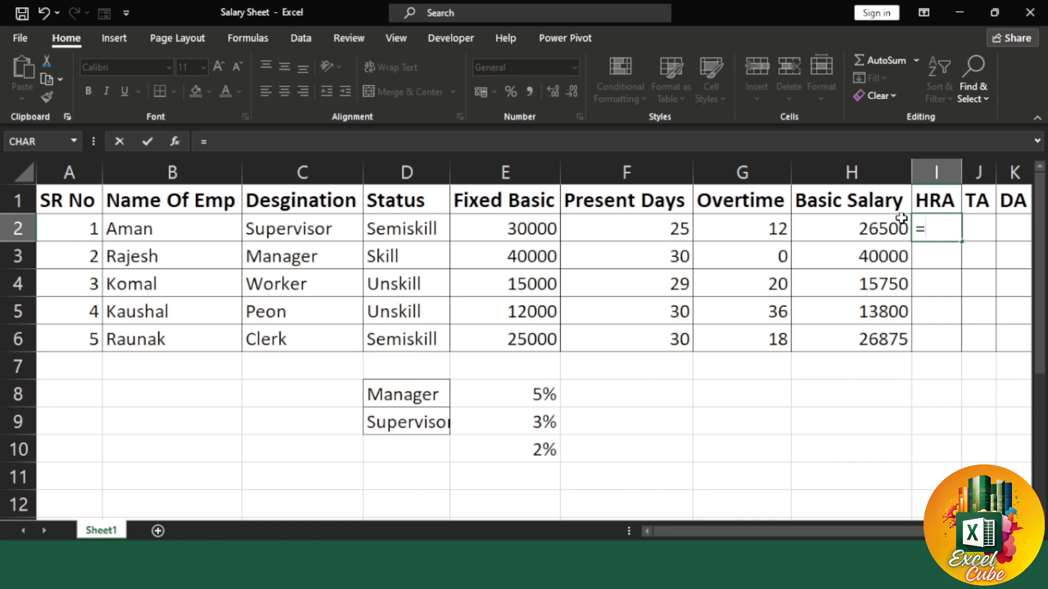
type("if")
key("Tab")
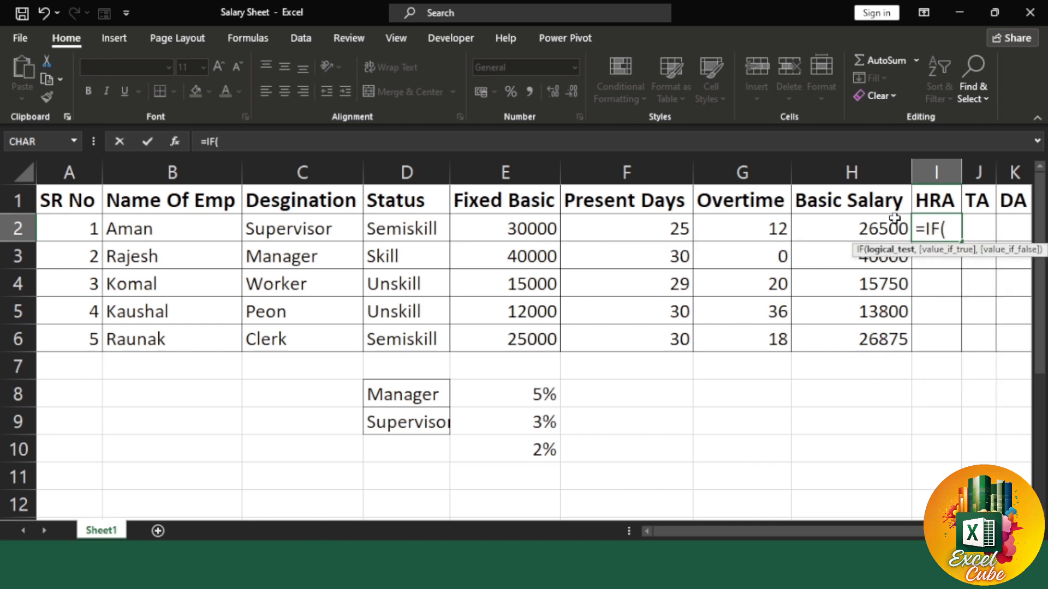
left_click(322, 228)
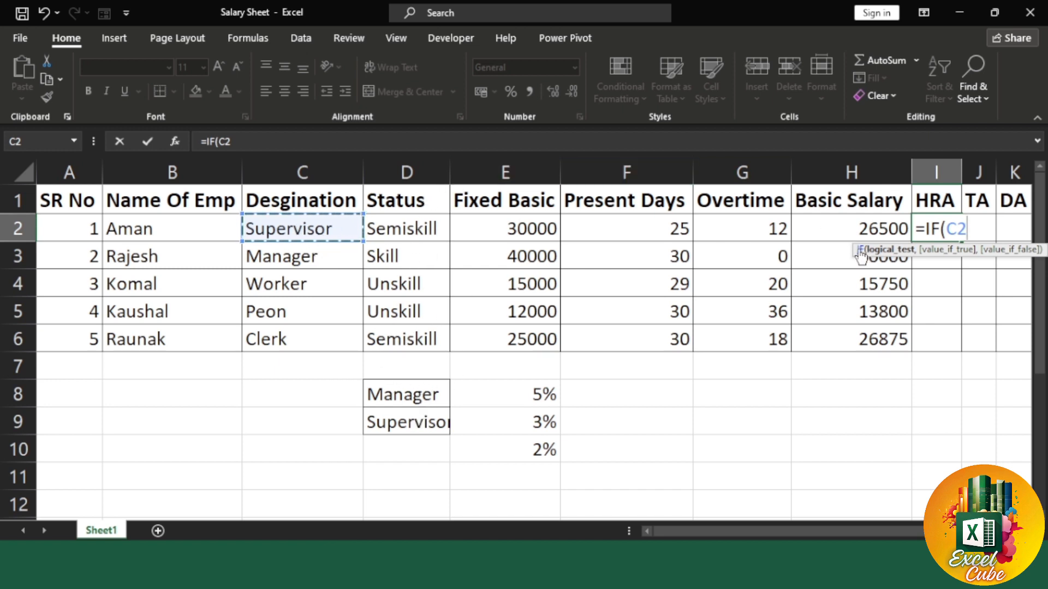
type("=")
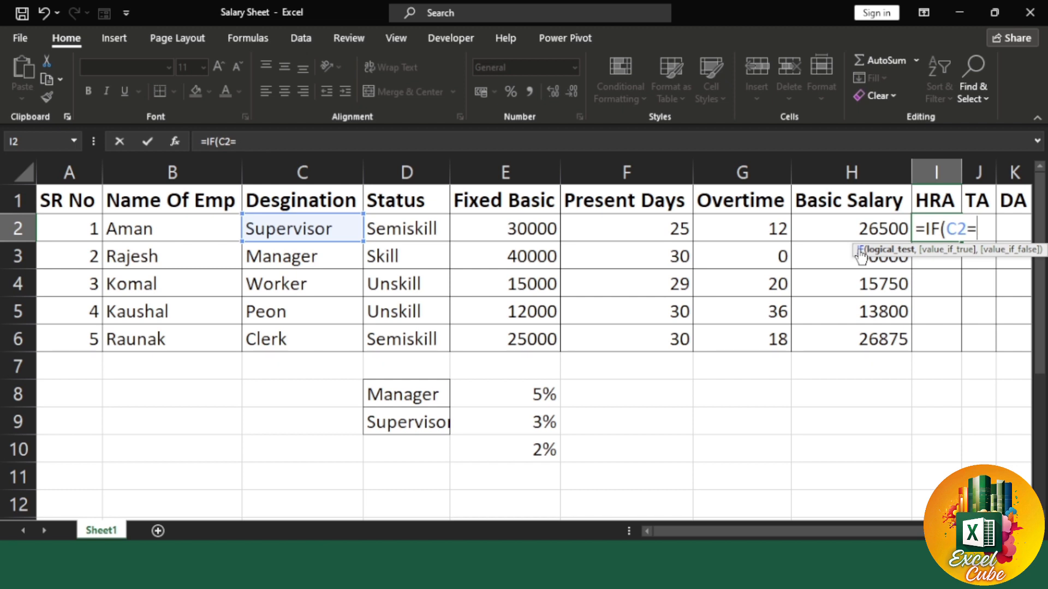
type("\"Man")
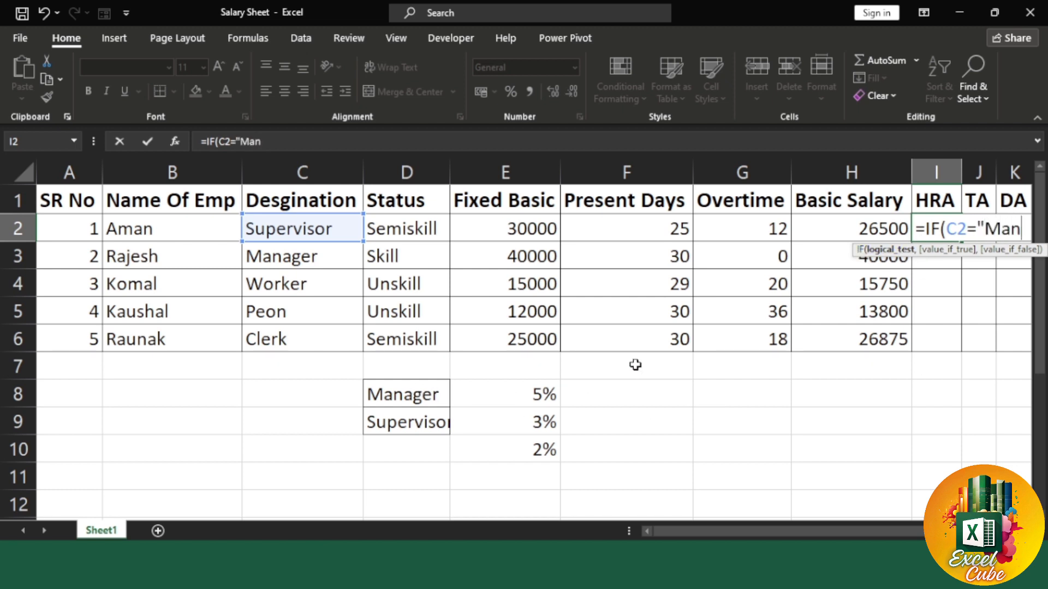
type("ager\"")
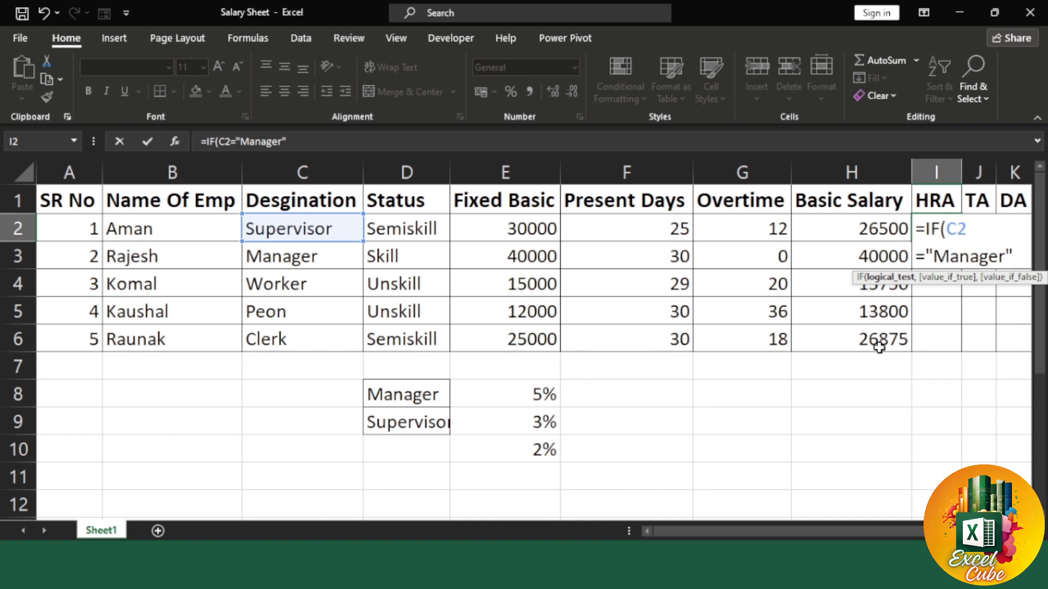
type(",")
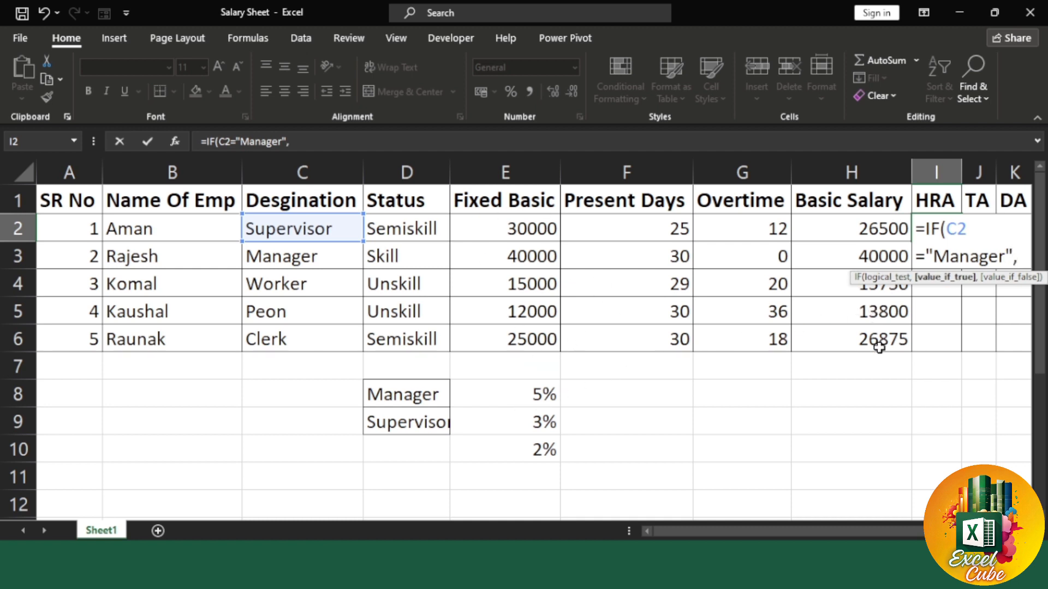
left_click(506, 224)
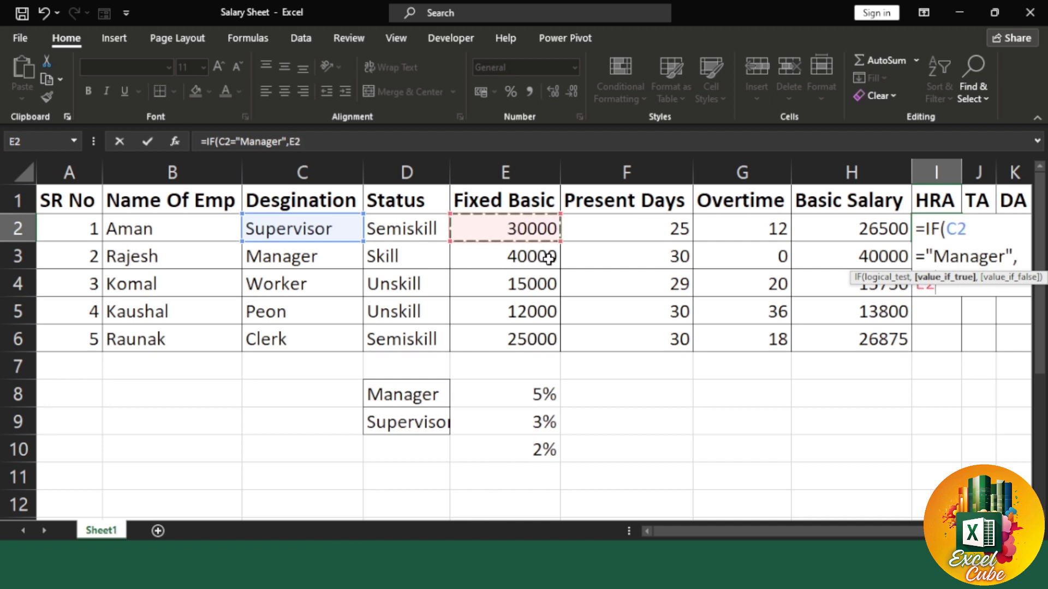
type("*")
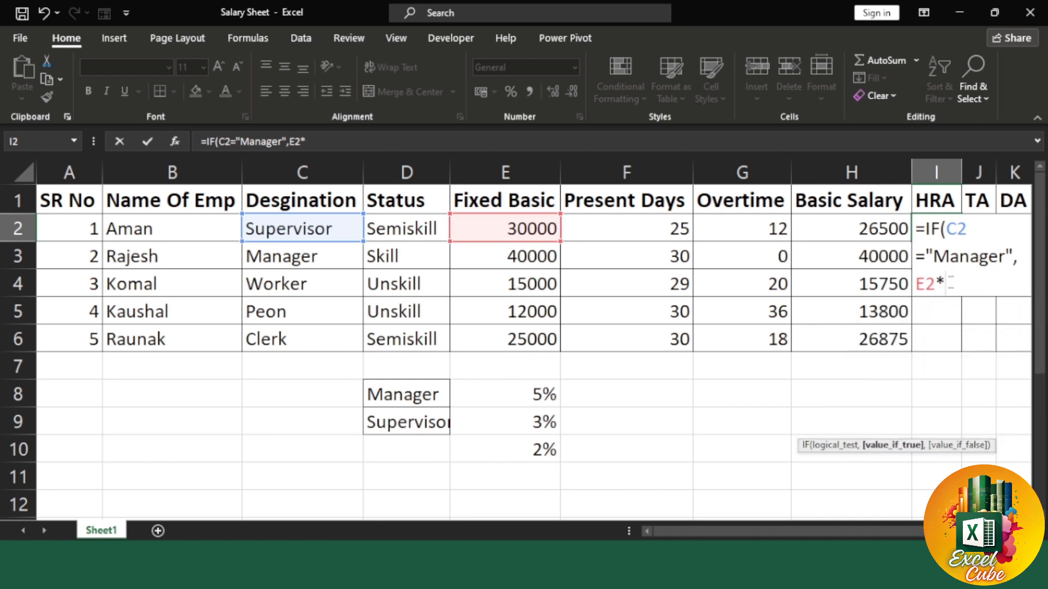
type("5%,")
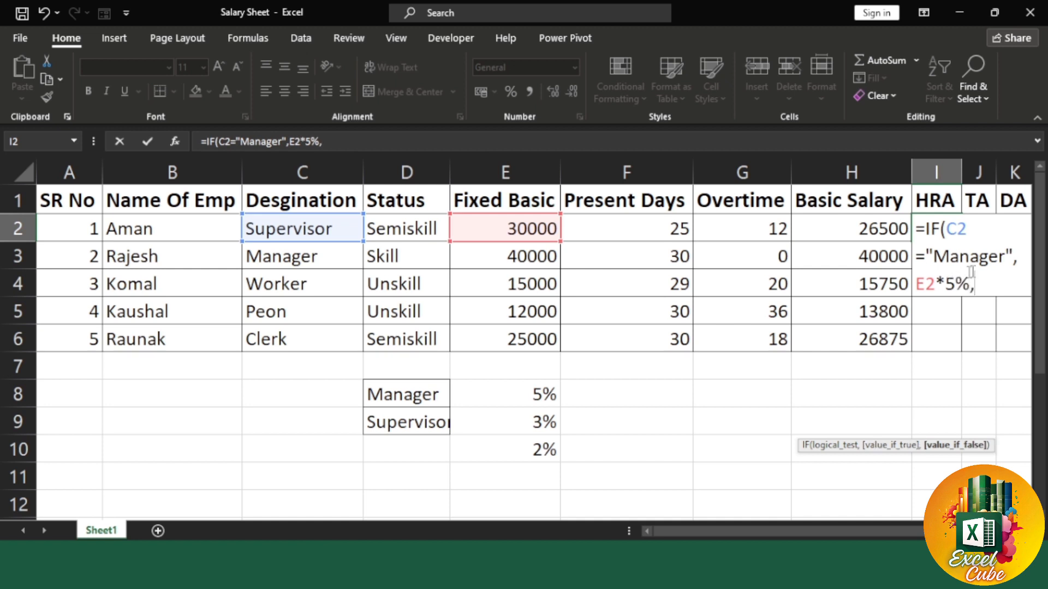
- Nest a second IF in the I2 formula that gives E2*3% when C2 is "Supervisor"
type("if")
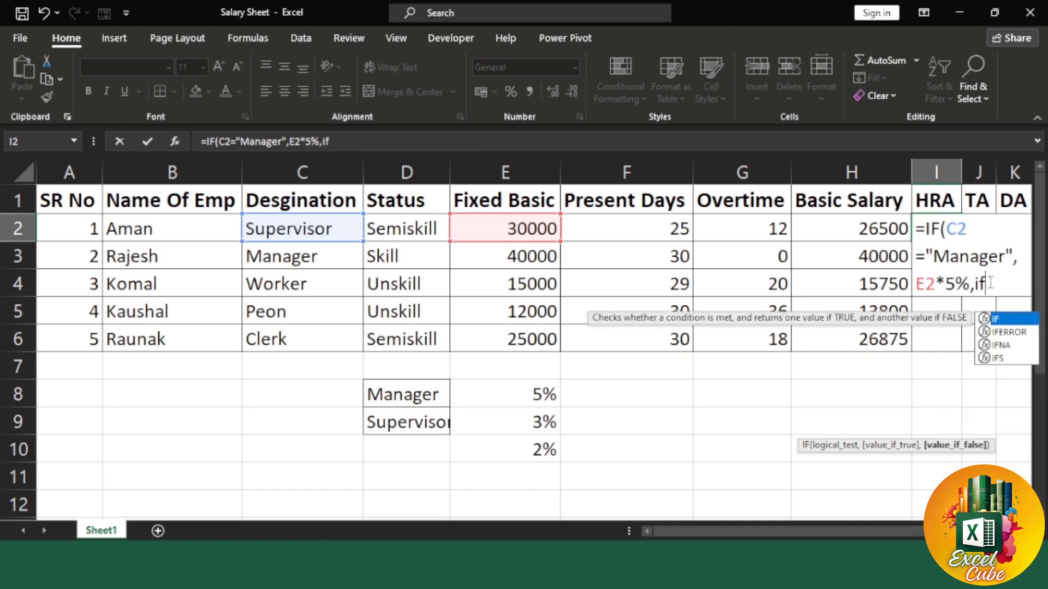
key("Tab")
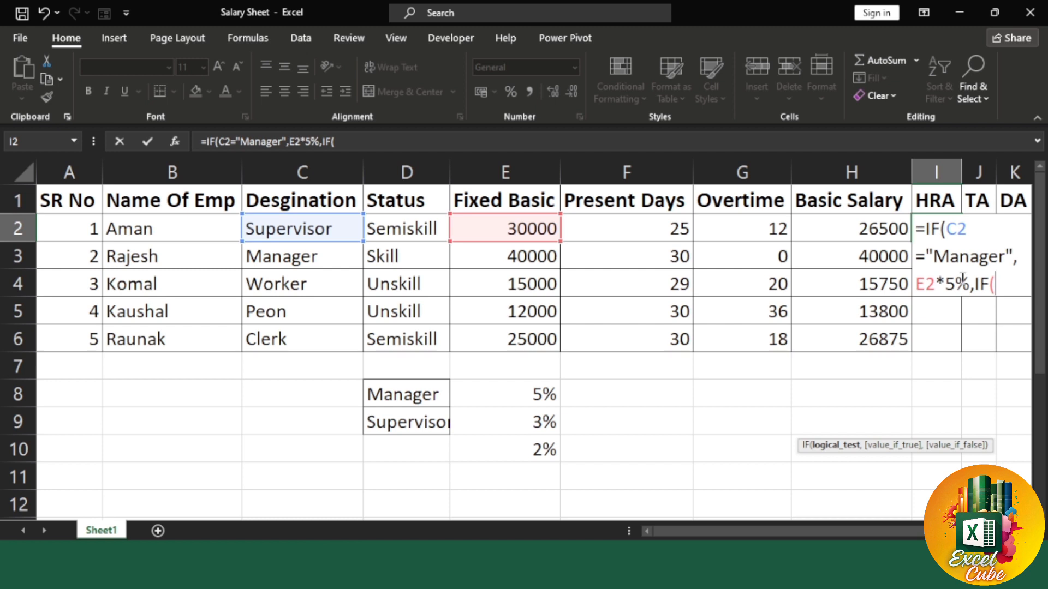
left_click(323, 229)
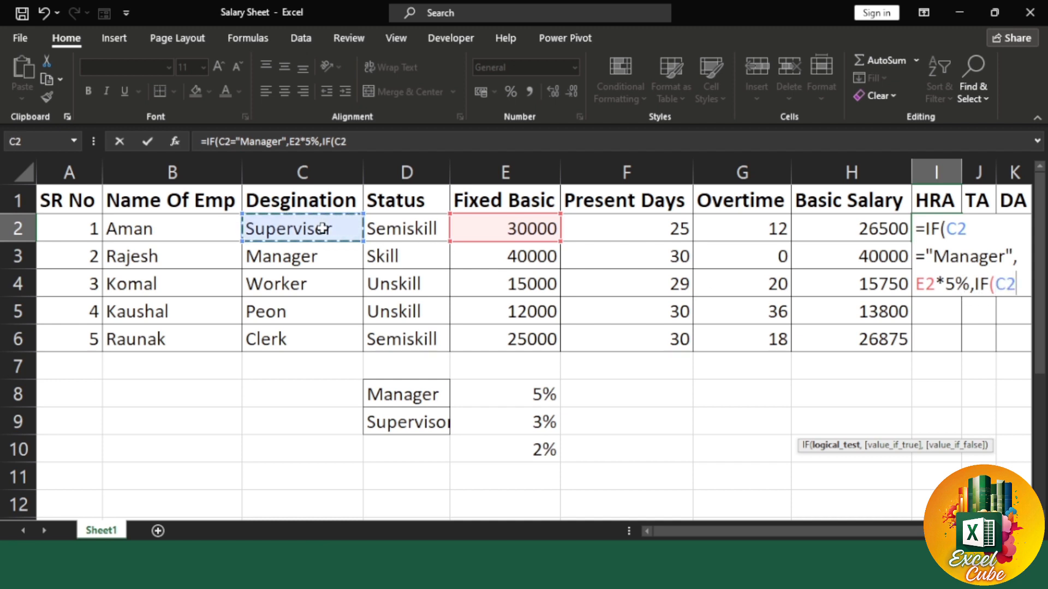
type("=")
type("\"Su")
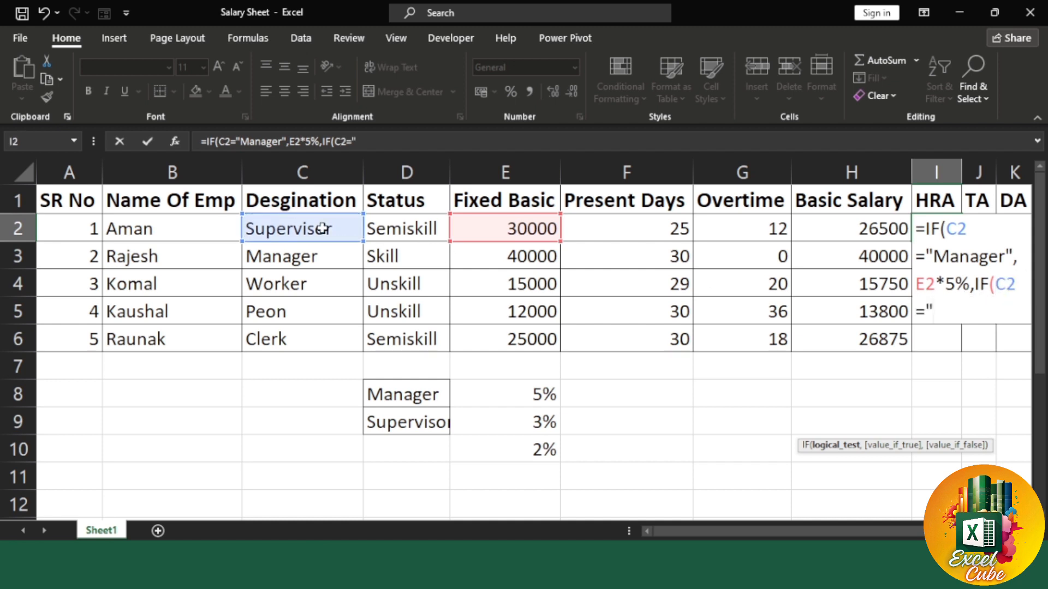
type("perv")
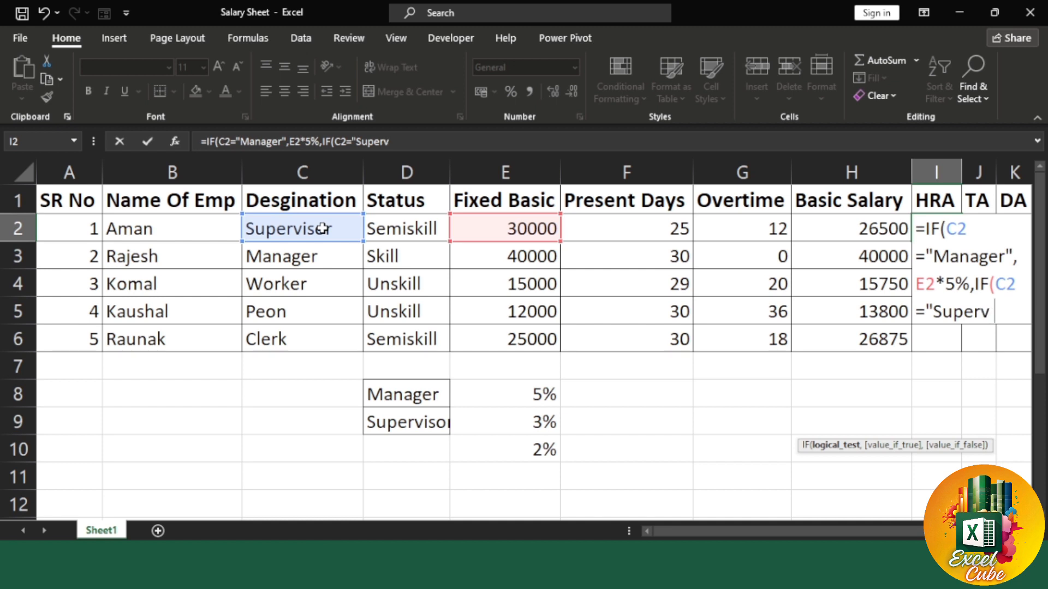
type("isor\",")
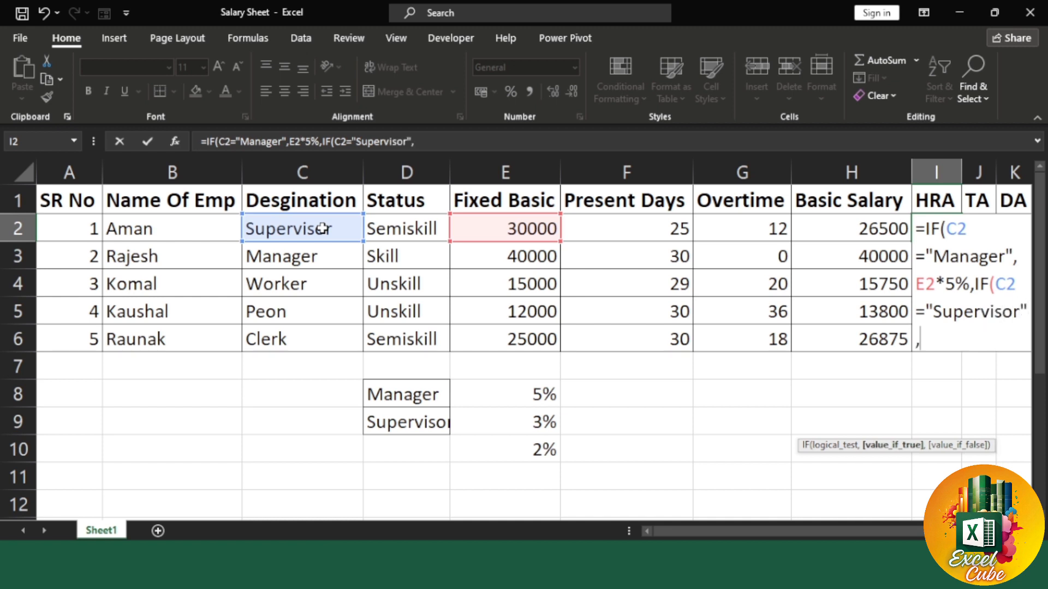
left_click(494, 222)
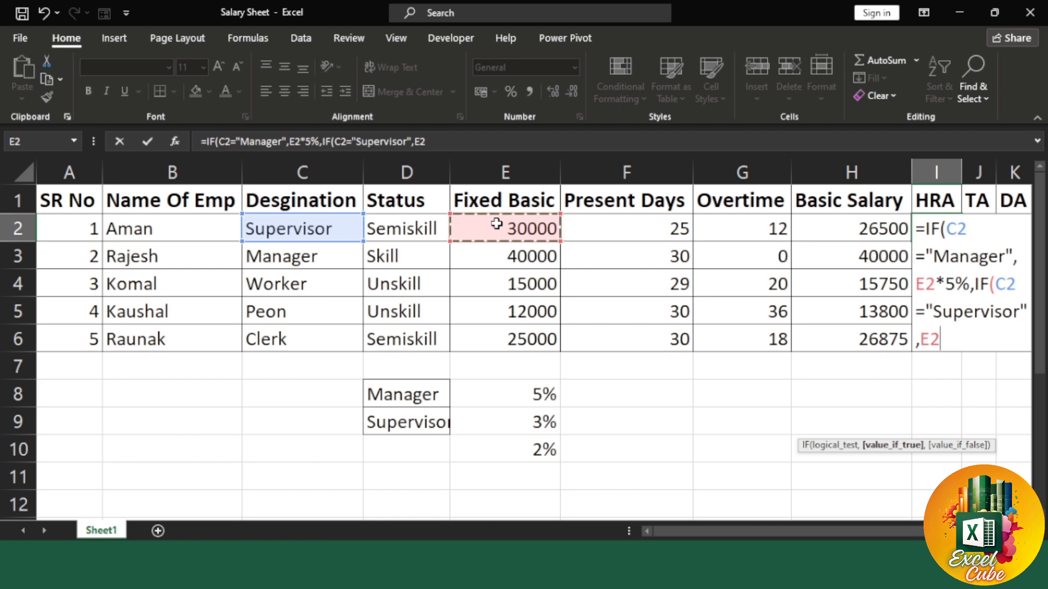
type("*3")
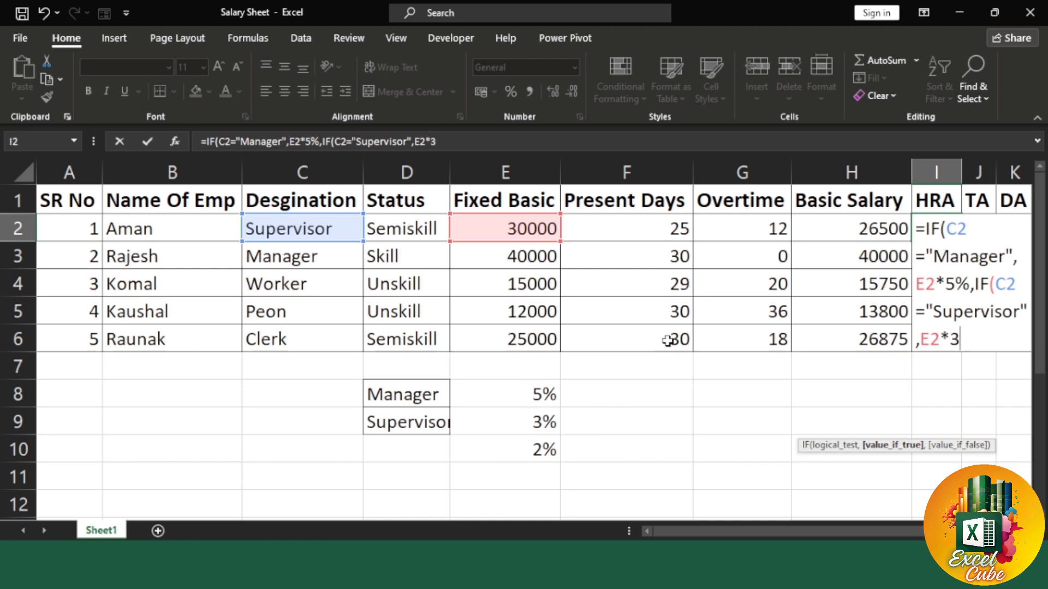
type("%,")
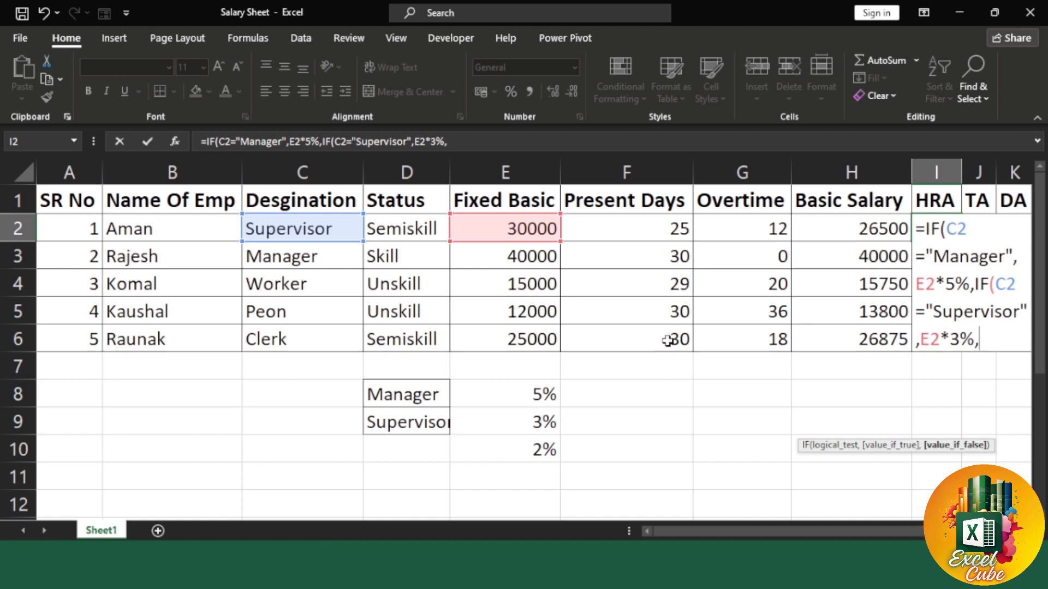
- Complete the I2 formula with E2*2% for all other designations and accept the closing-bracket correction
left_click(530, 229)
type("*")
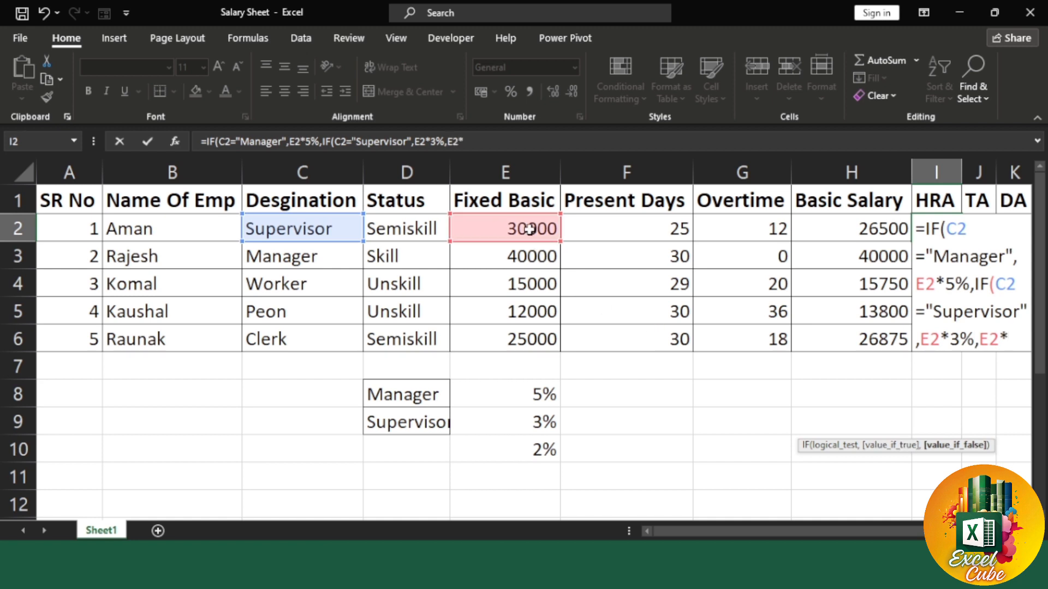
type("2%")
key("Return")
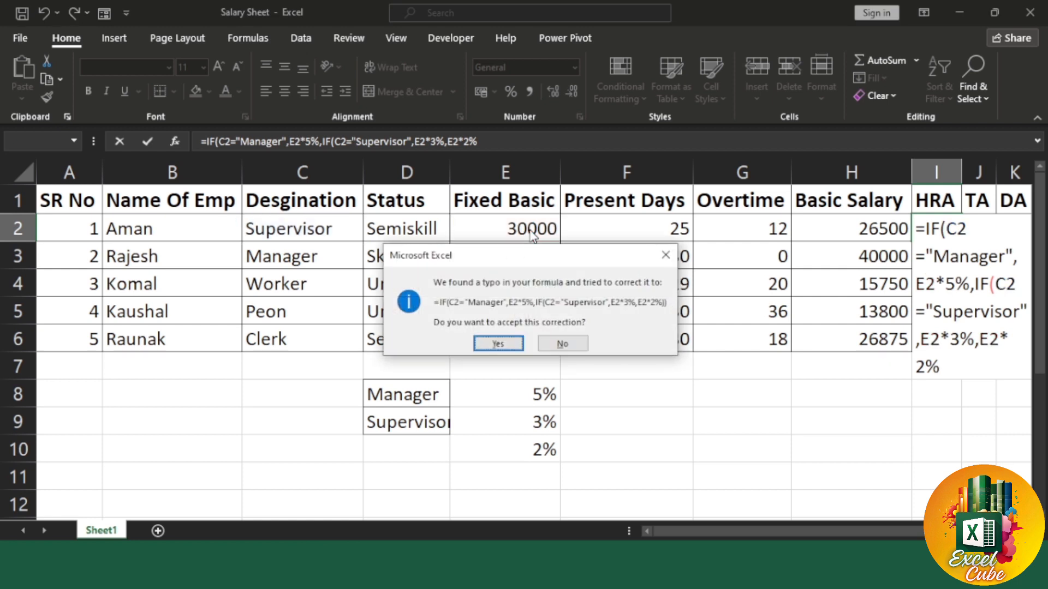
key("Return")
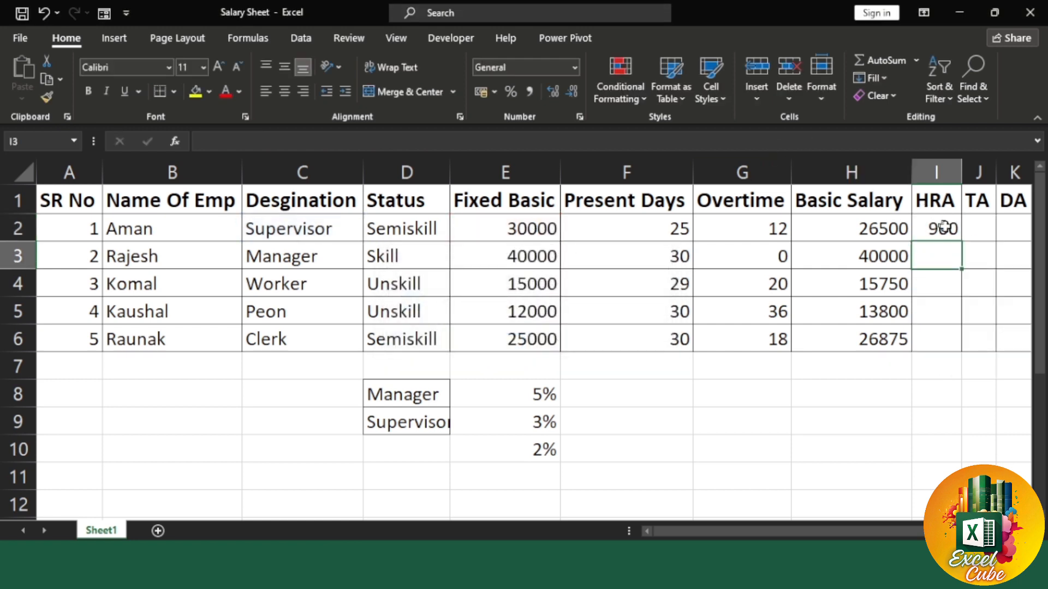
- Fill the HRA formula from I2 down to I6 and check the formulas in the filled cells
left_click(947, 236)
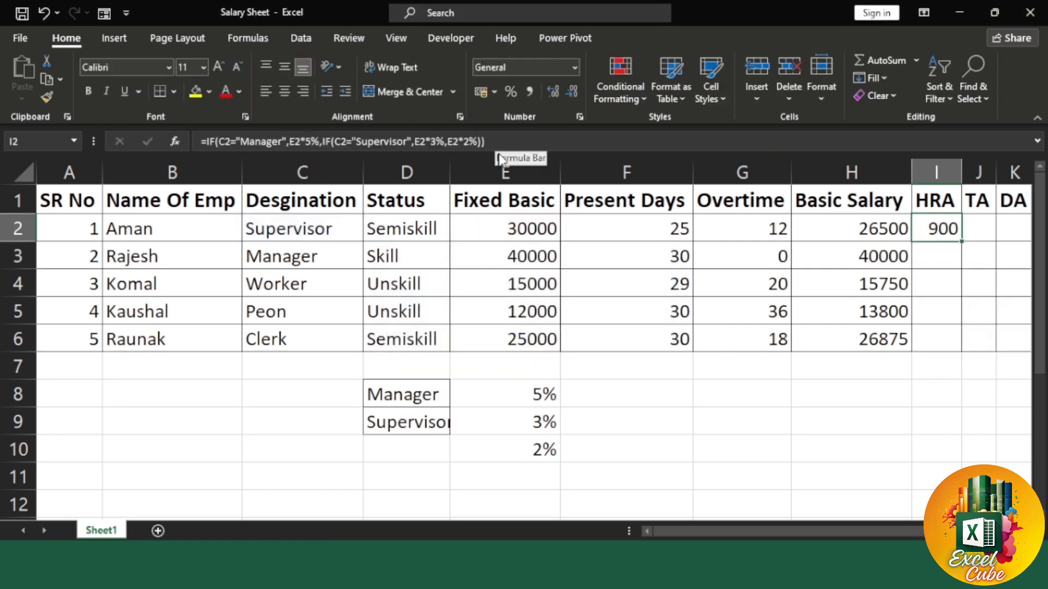
left_click_drag(959, 261, 959, 347)
left_click(939, 255)
left_click(939, 228)
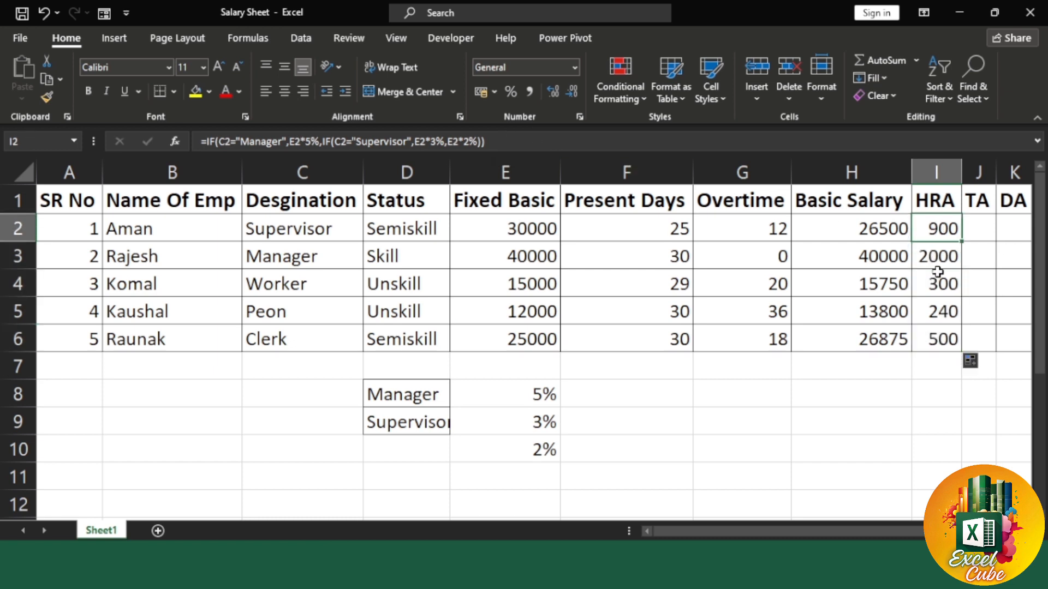
left_click(942, 289)
left_click(942, 314)
left_click(932, 249)
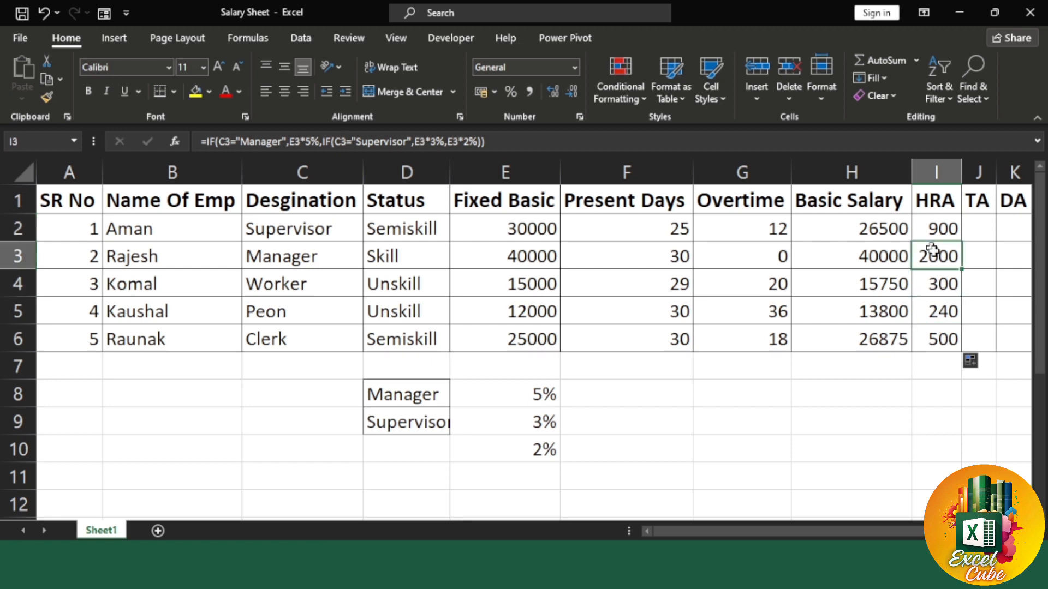
left_click(951, 284)
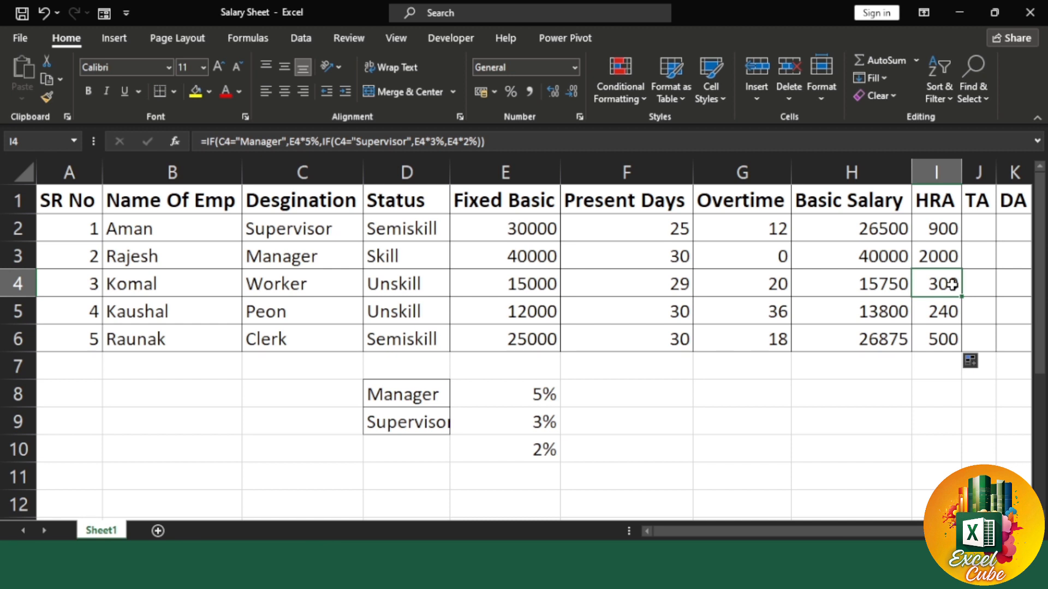
- Enter the TA formula =E2*3% in J2 to take 3% of the fixed basic
scroll(953, 284, "right", 2)
left_click(774, 231)
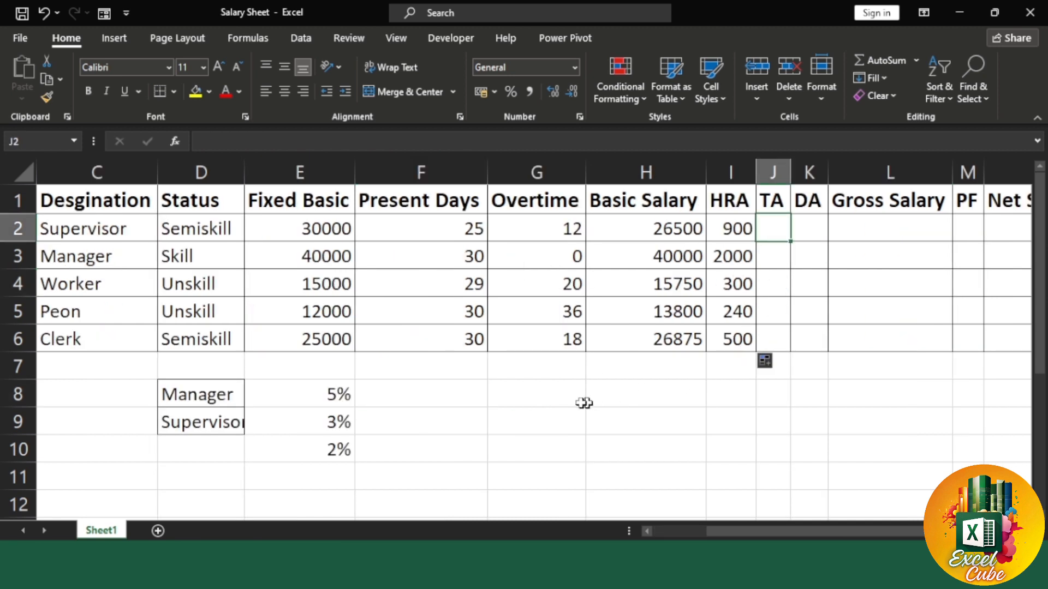
left_click(453, 397)
left_click(774, 230)
type("=")
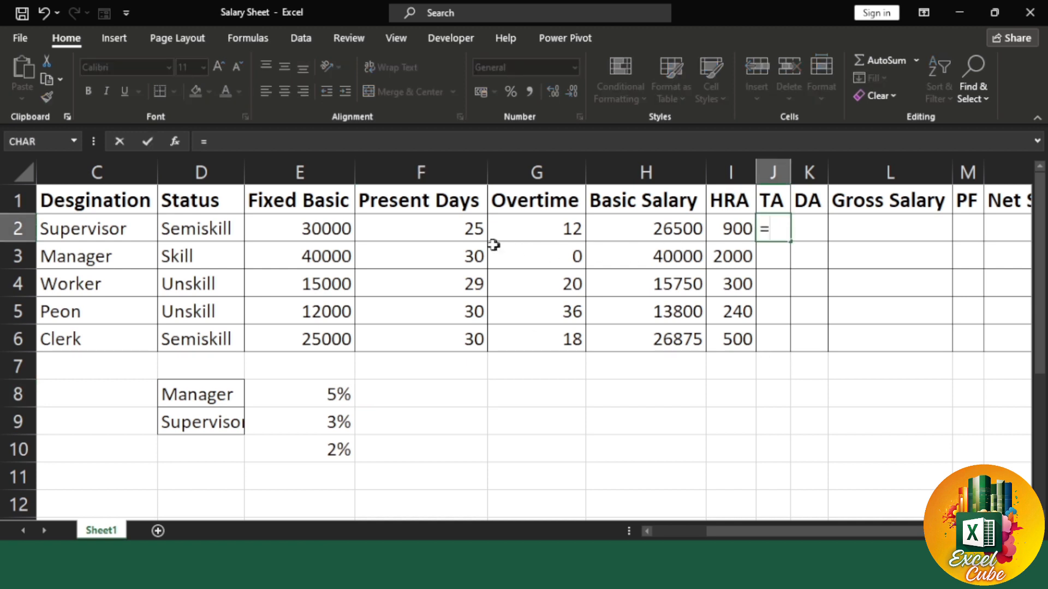
left_click(283, 219)
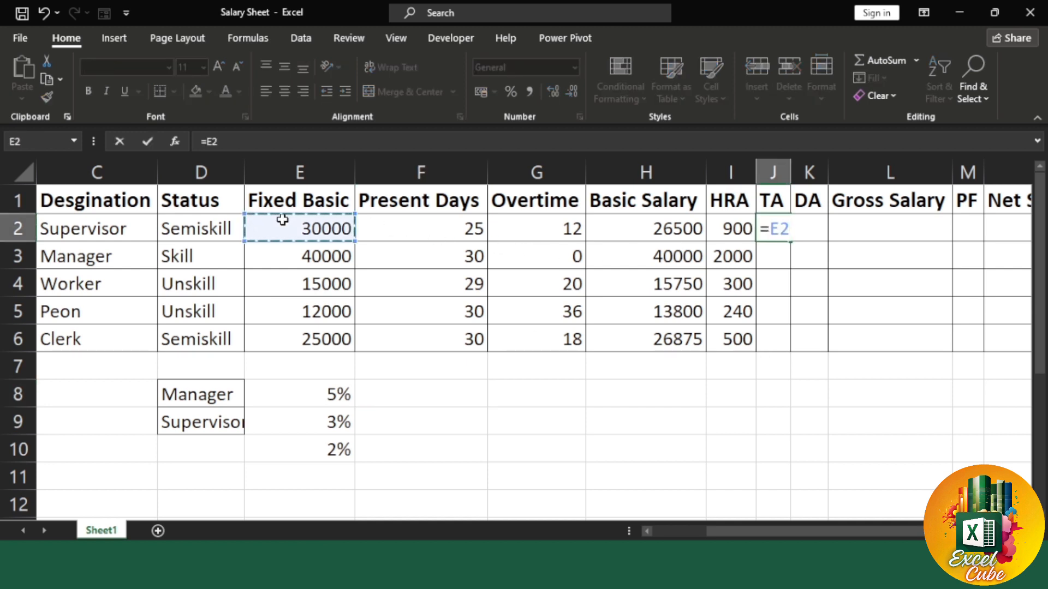
type("*3")
key("BackSpace")
type("3")
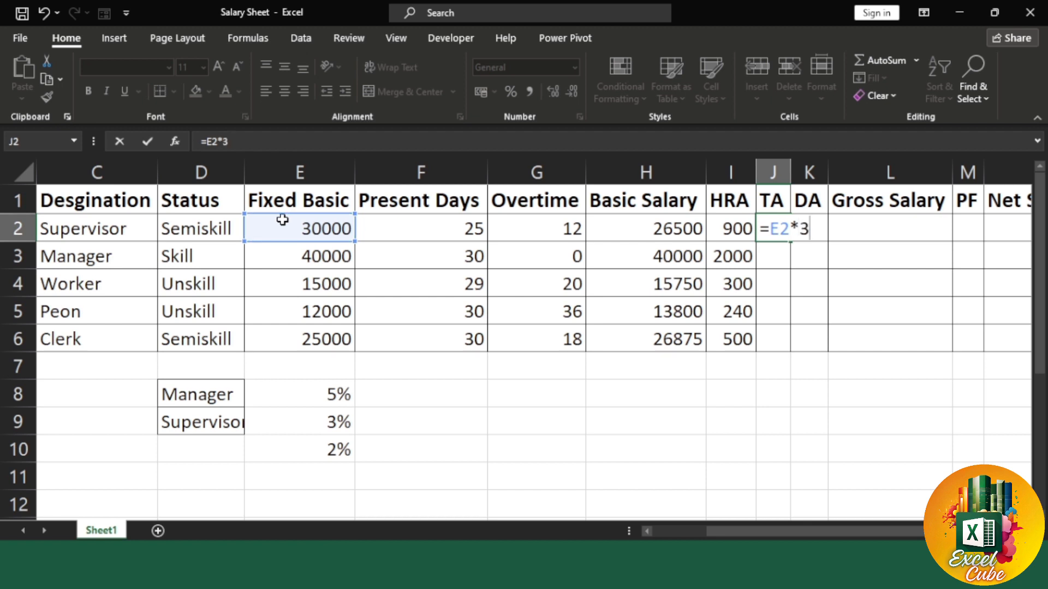
type("%")
key("Return")
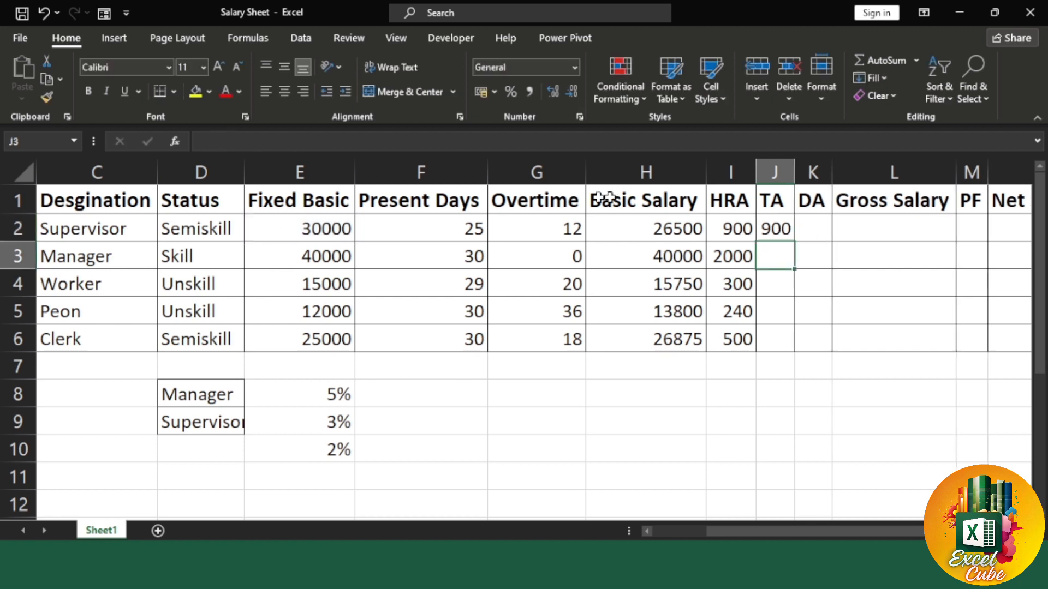
- Fill the TA formula from J2 down to J6, autofit column J's width and check the filled cells
left_click(761, 226)
left_click_drag(794, 242, 789, 347)
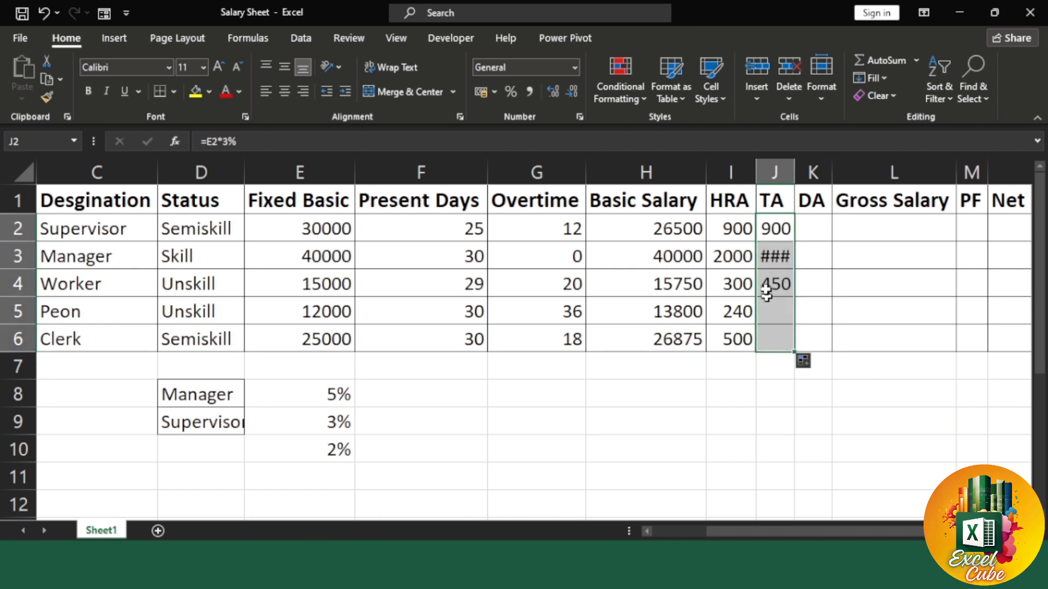
double_click(795, 170)
left_click(786, 252)
left_click(785, 279)
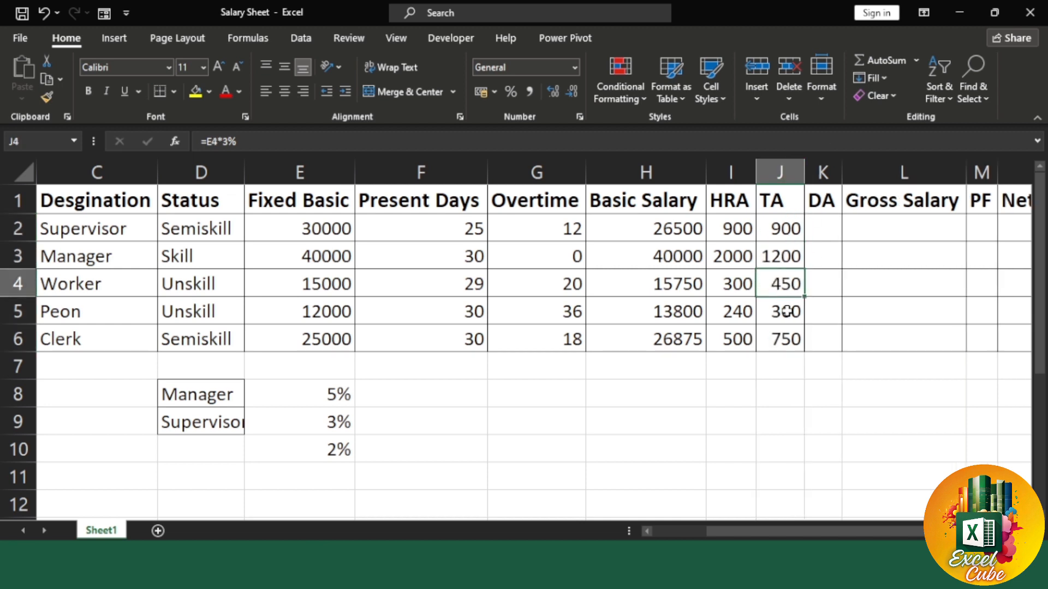
left_click(788, 311)
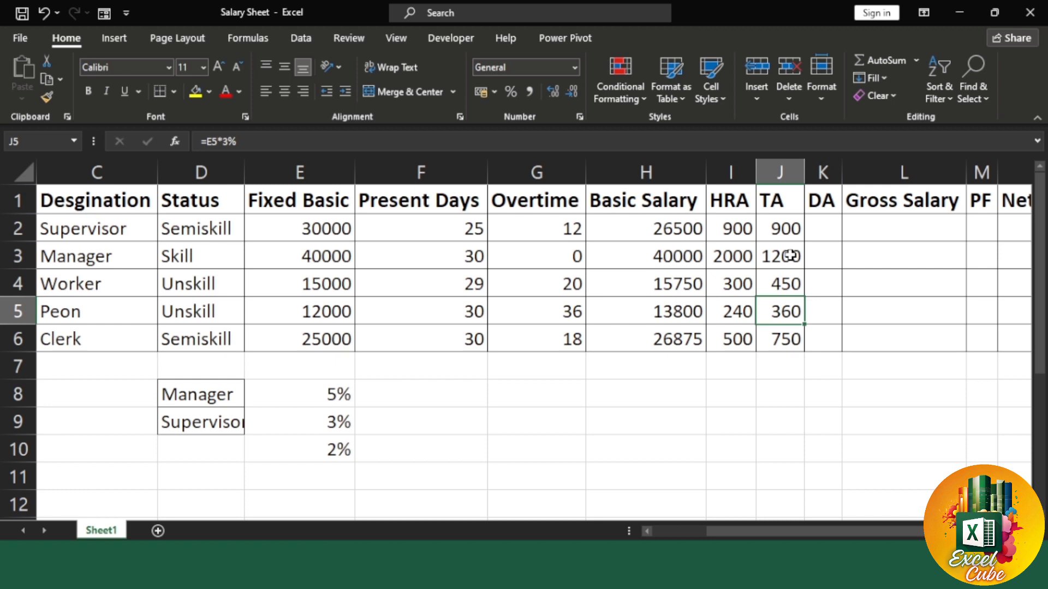
- Enter the DA formula =H2*4% in K2 to take 4% of the Basic Salary
left_click(828, 229)
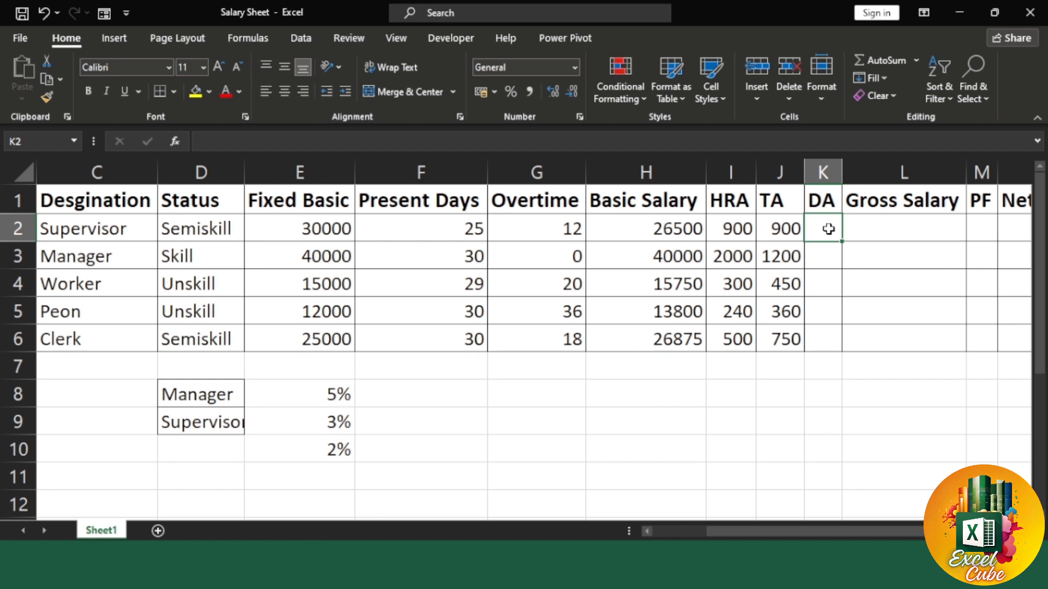
left_click(666, 231)
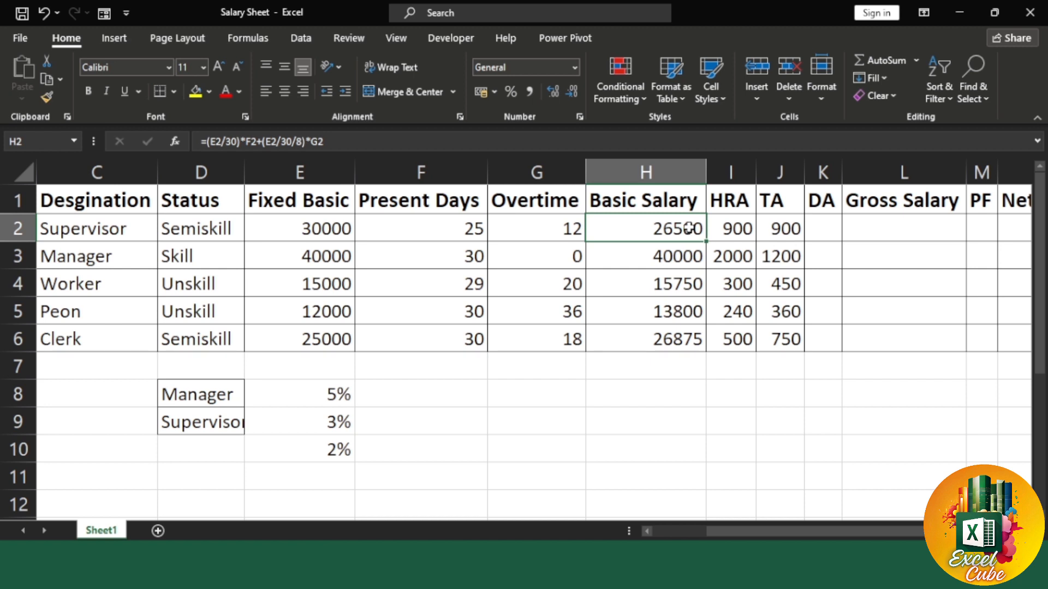
left_click(729, 202)
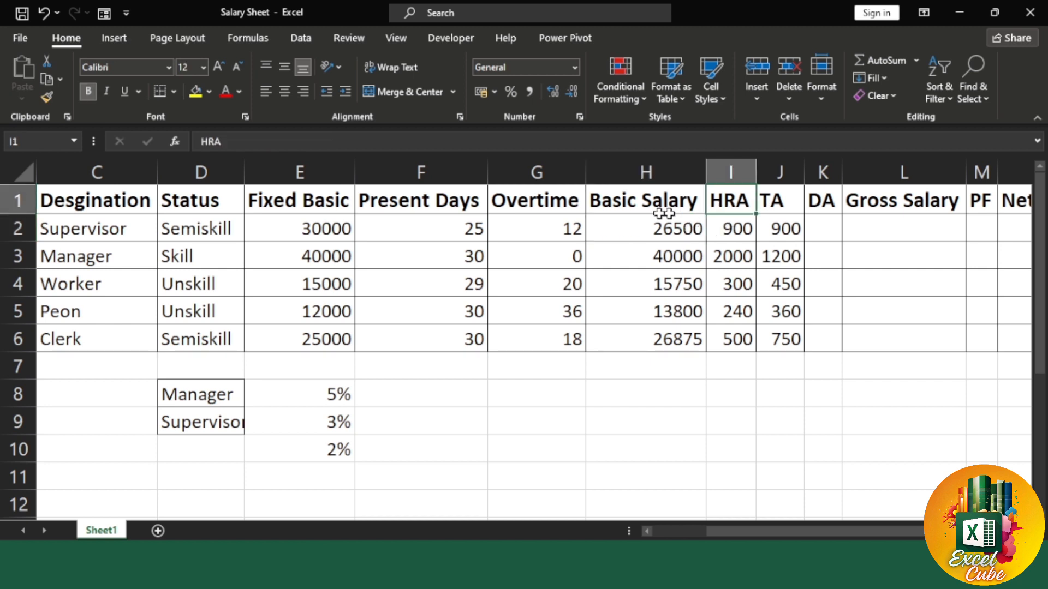
left_click(320, 200)
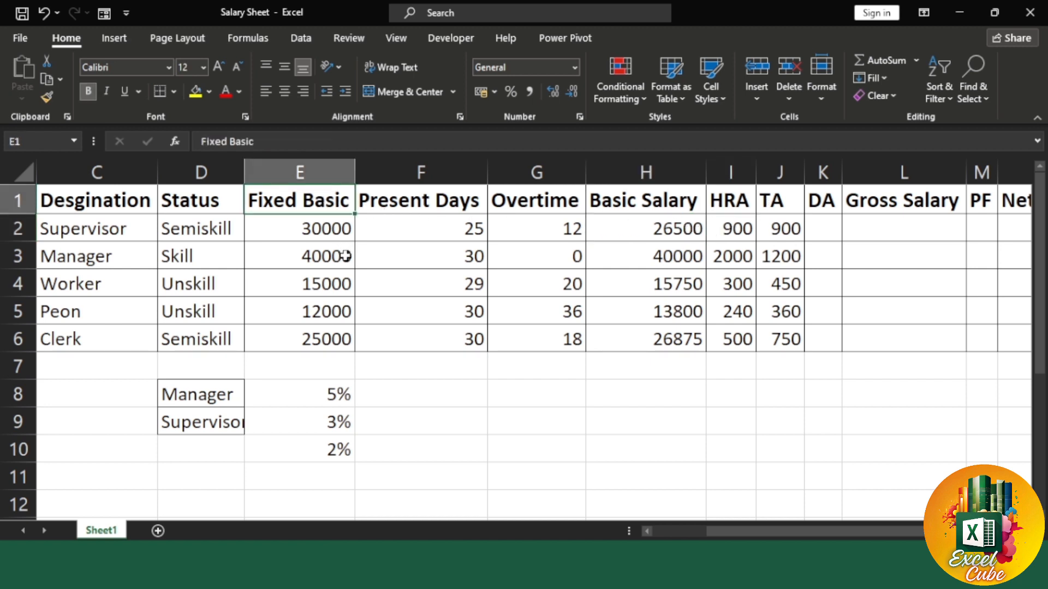
left_click(813, 220)
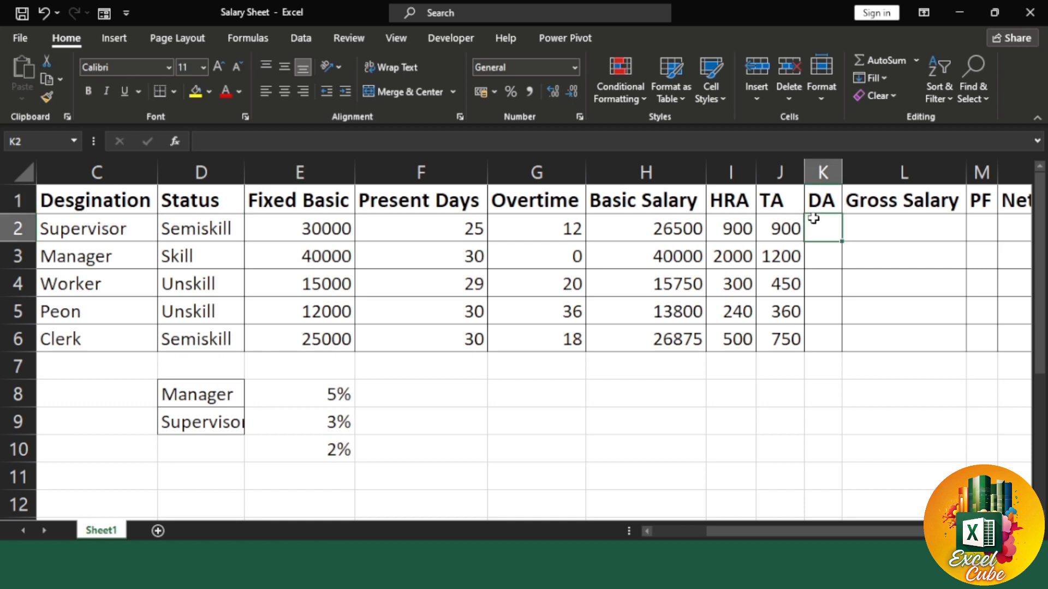
type("=")
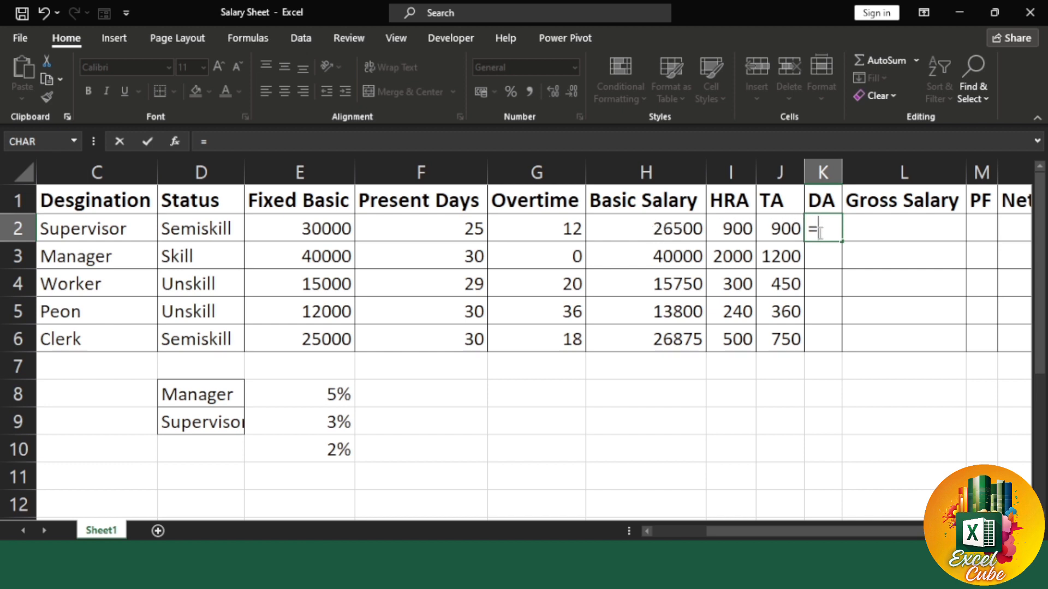
left_click(683, 229)
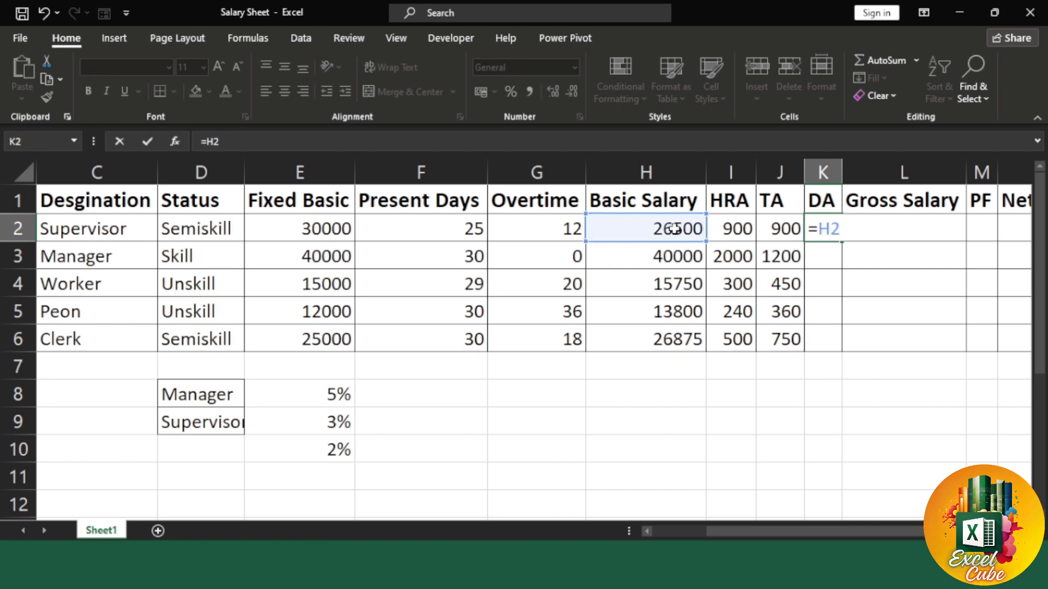
type("*2")
key("BackSpace")
type("4%")
key("Return")
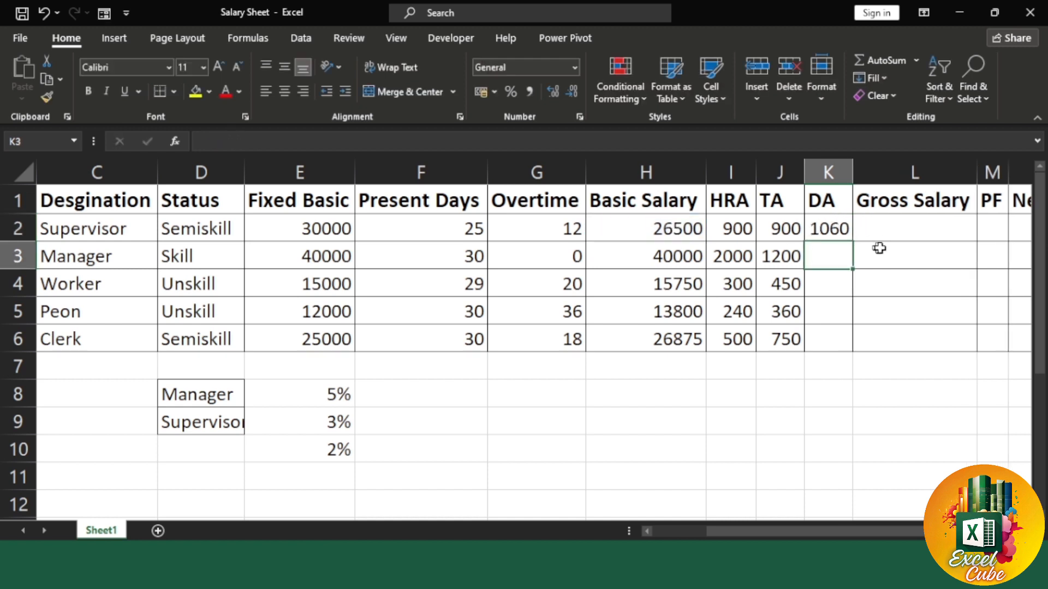
- Fill the DA formula from K2 down to K6
left_click(835, 230)
double_click(853, 246)
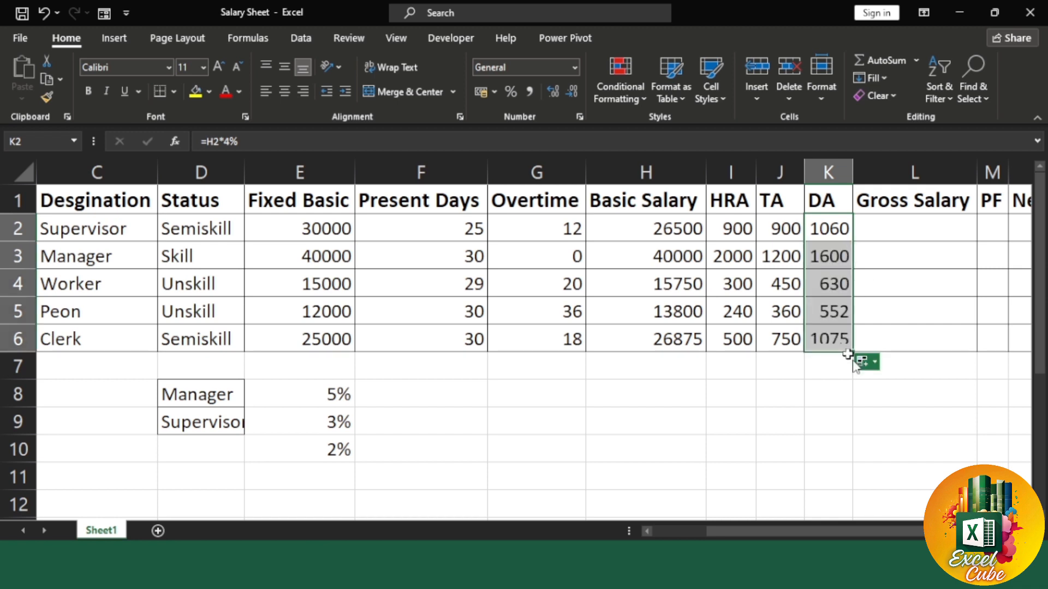
left_click_drag(844, 347, 843, 348)
- Enter the Gross Salary formula =SUM(H2:K2) in L2 and fill it down to L6
left_click(907, 229)
type("=su")
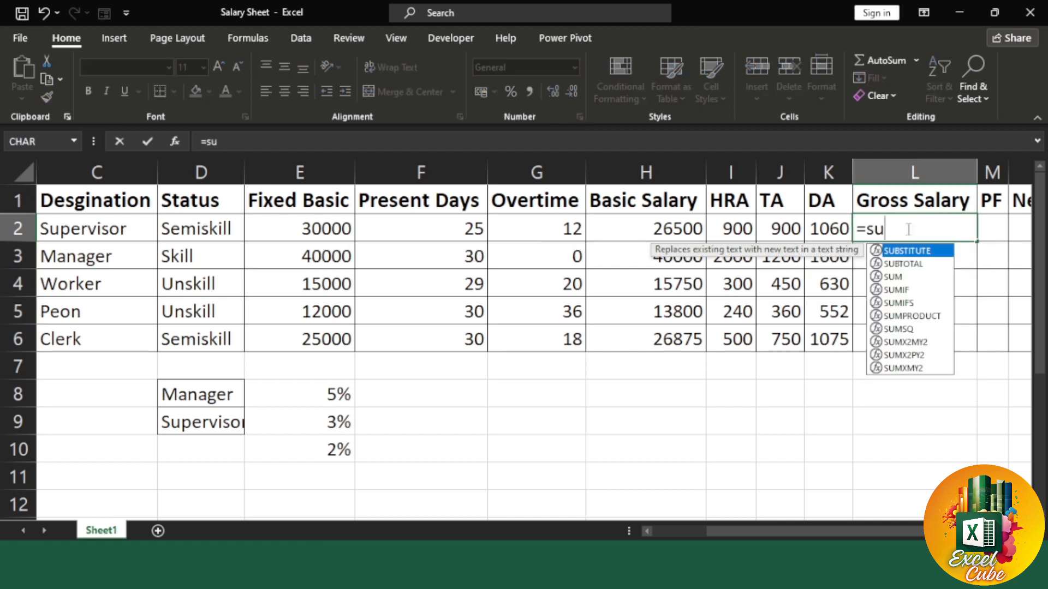
type("m")
key("Tab")
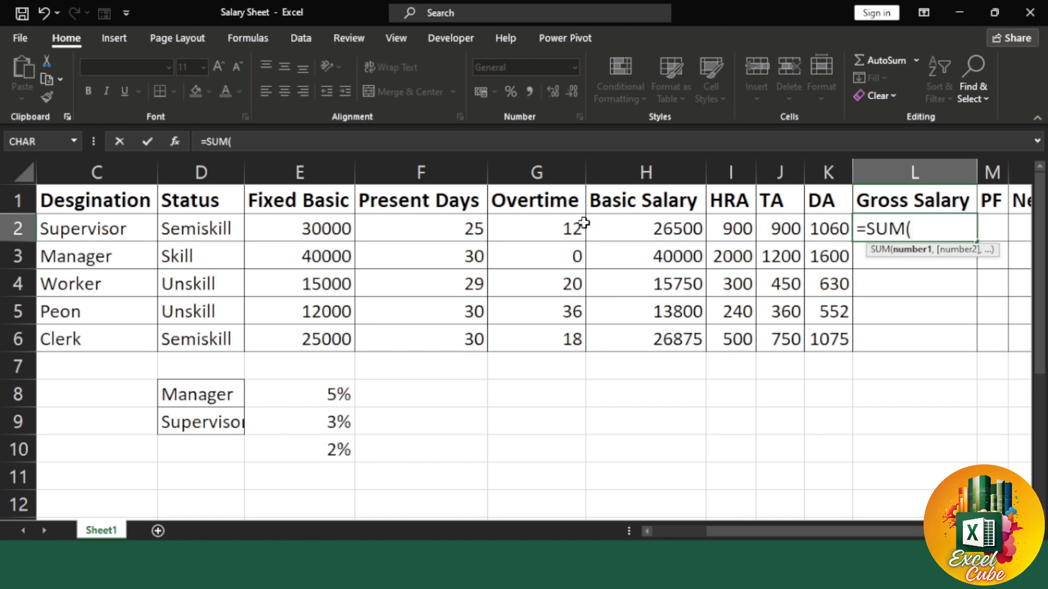
left_click_drag(644, 228, 830, 222)
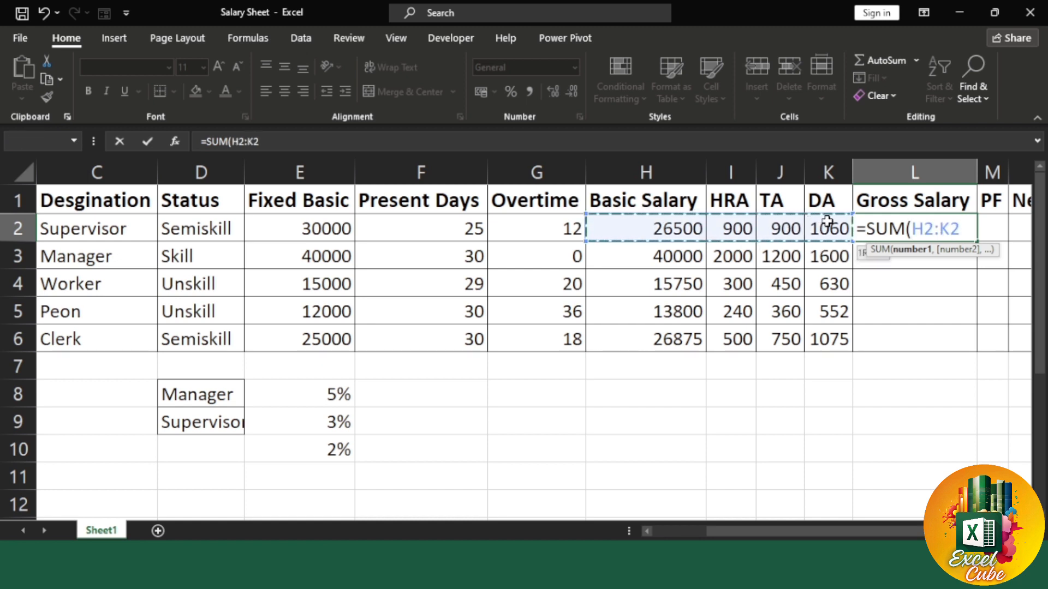
key("Return")
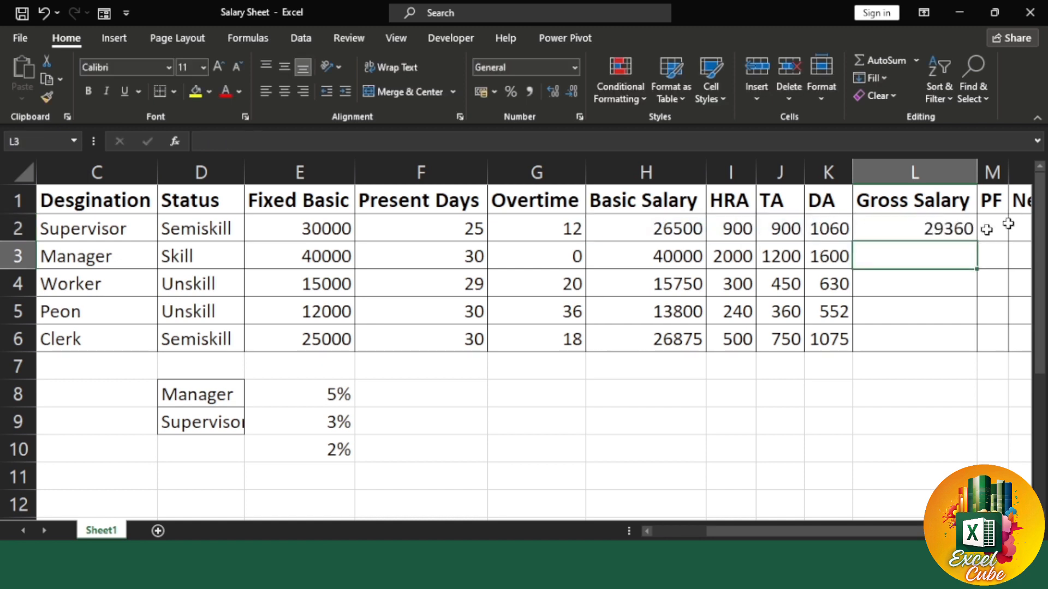
left_click(936, 232)
double_click(976, 243)
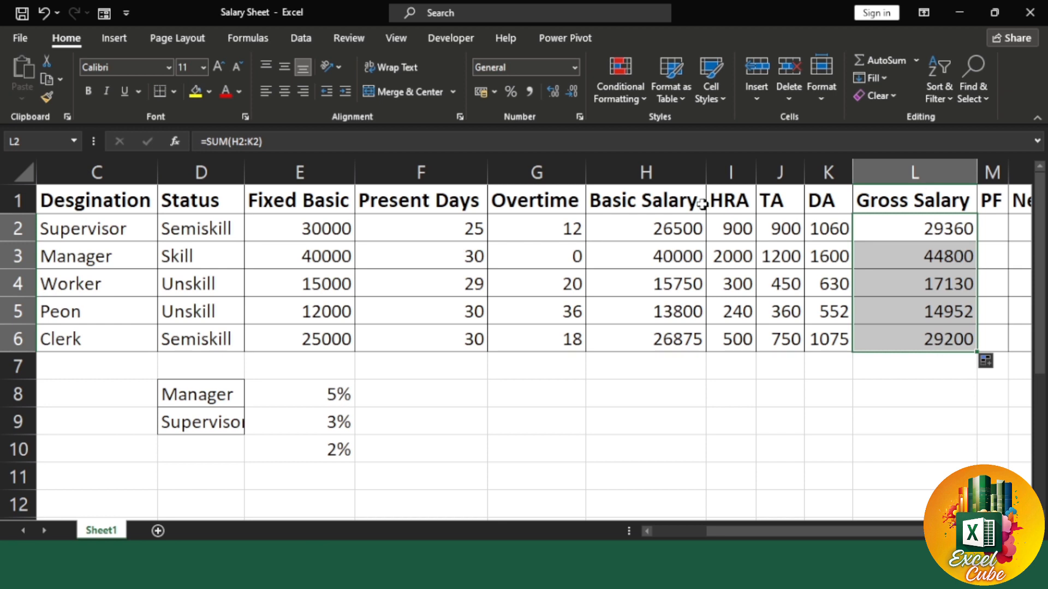
- Review the HRA, TA, DA and Gross Salary formulas in row 2
left_click(722, 225)
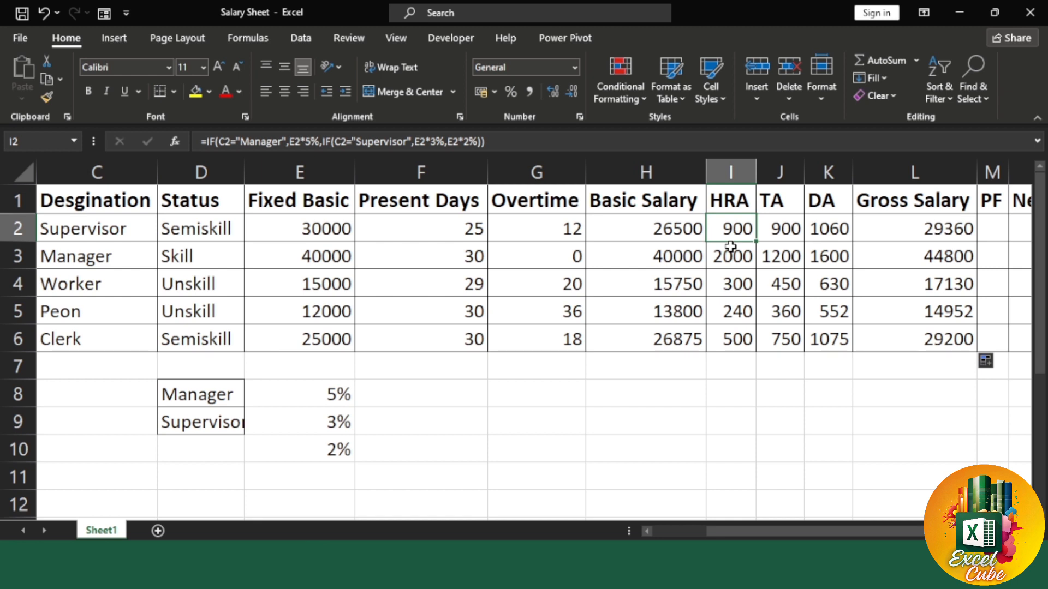
left_click(766, 231)
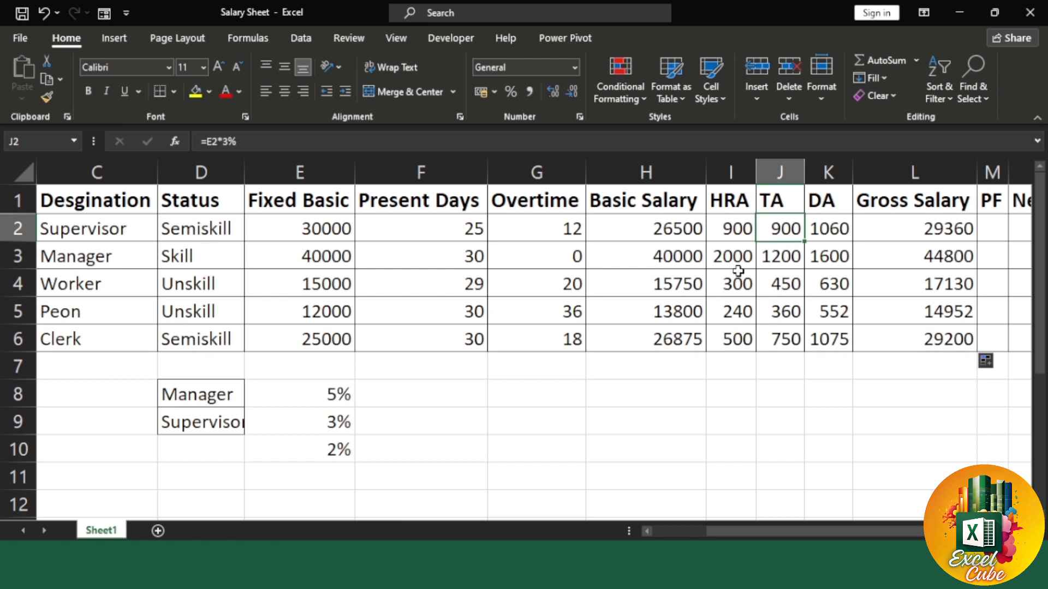
left_click(744, 230)
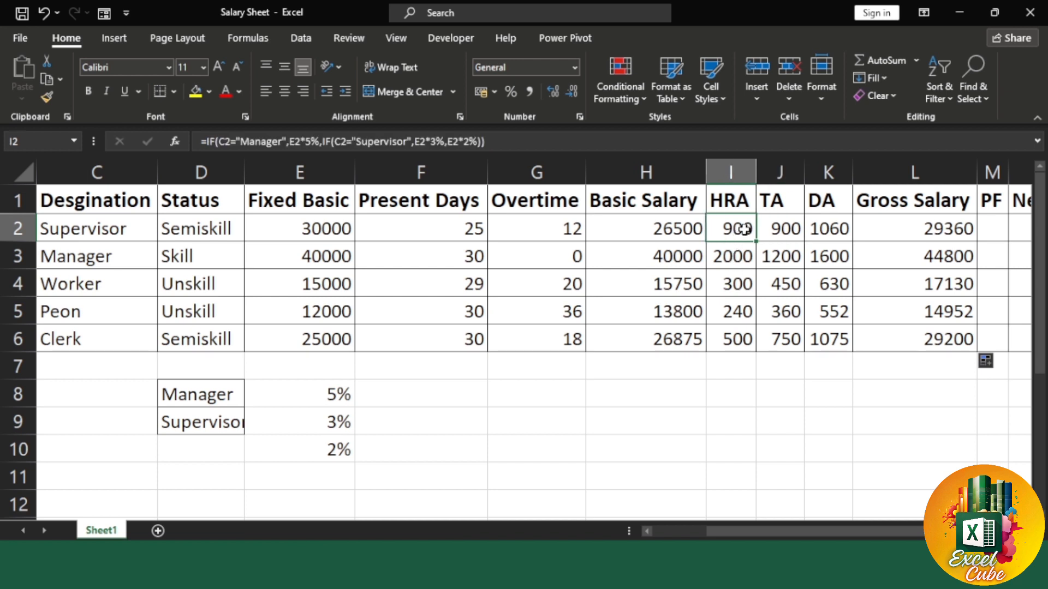
left_click_drag(745, 230, 739, 339)
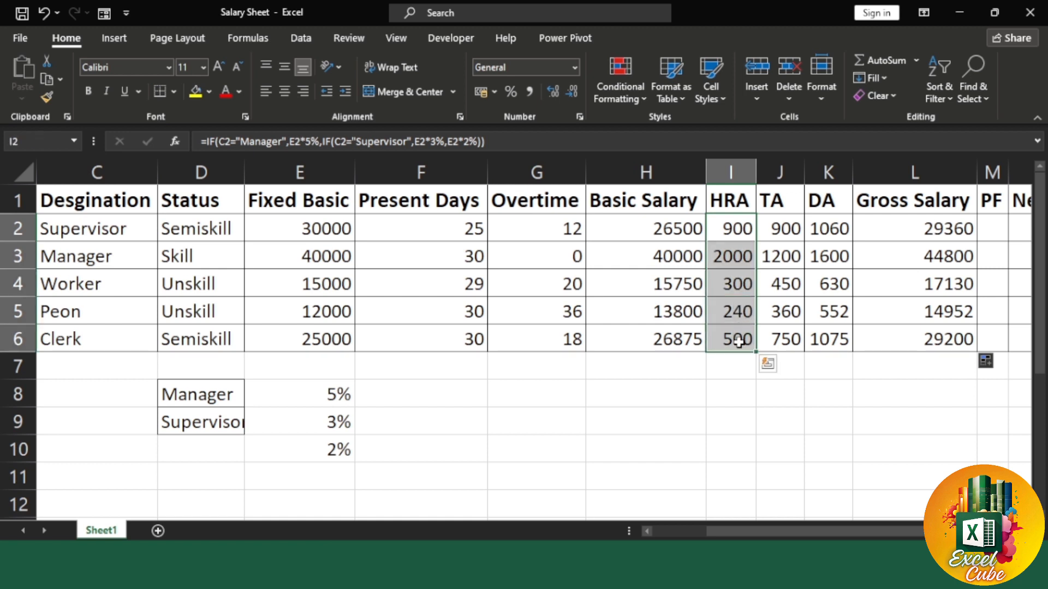
left_click(772, 229)
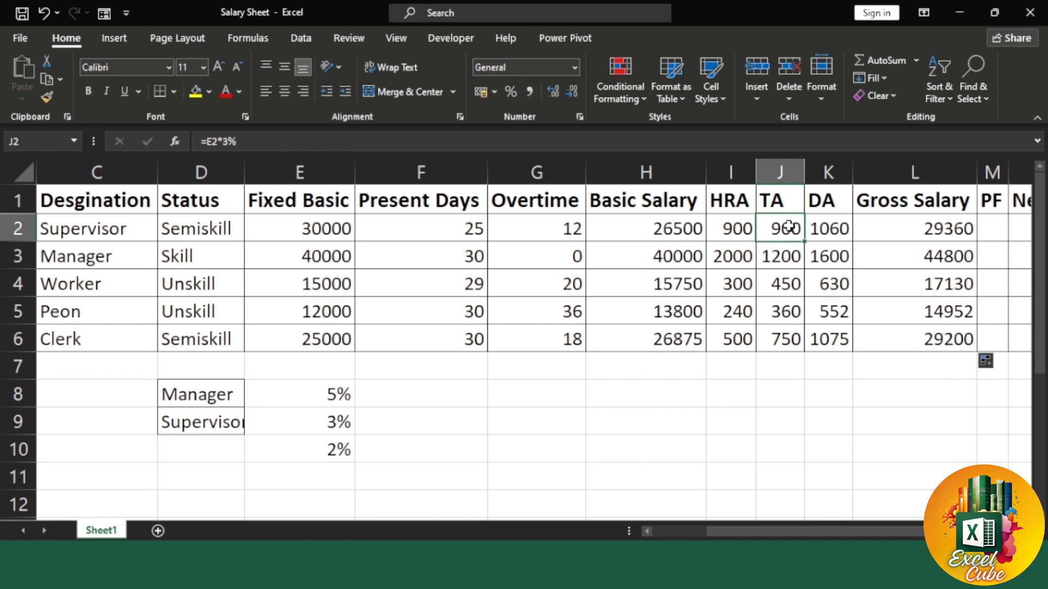
left_click(844, 225)
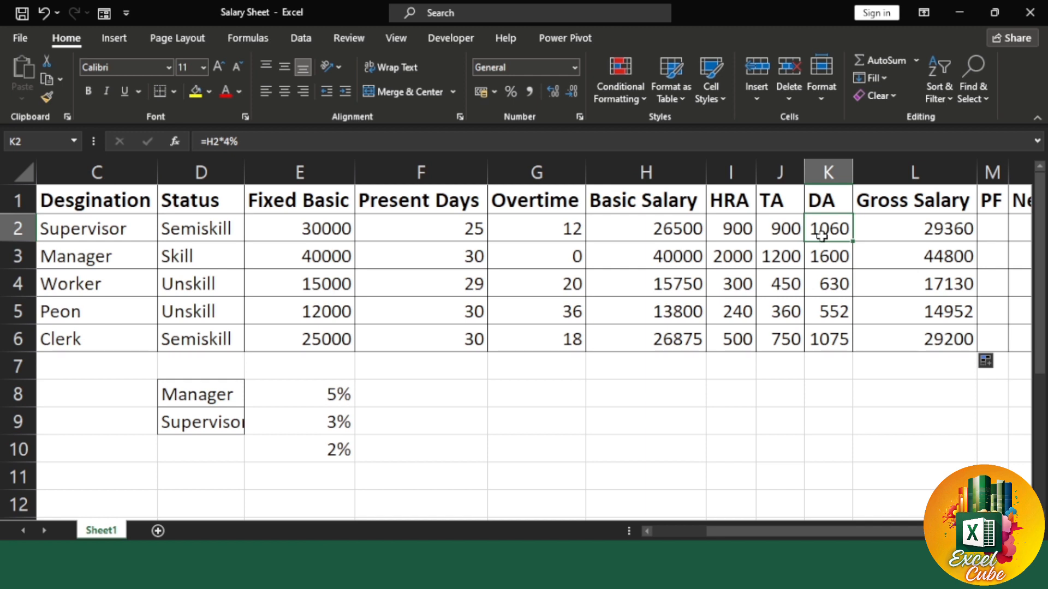
left_click(796, 231)
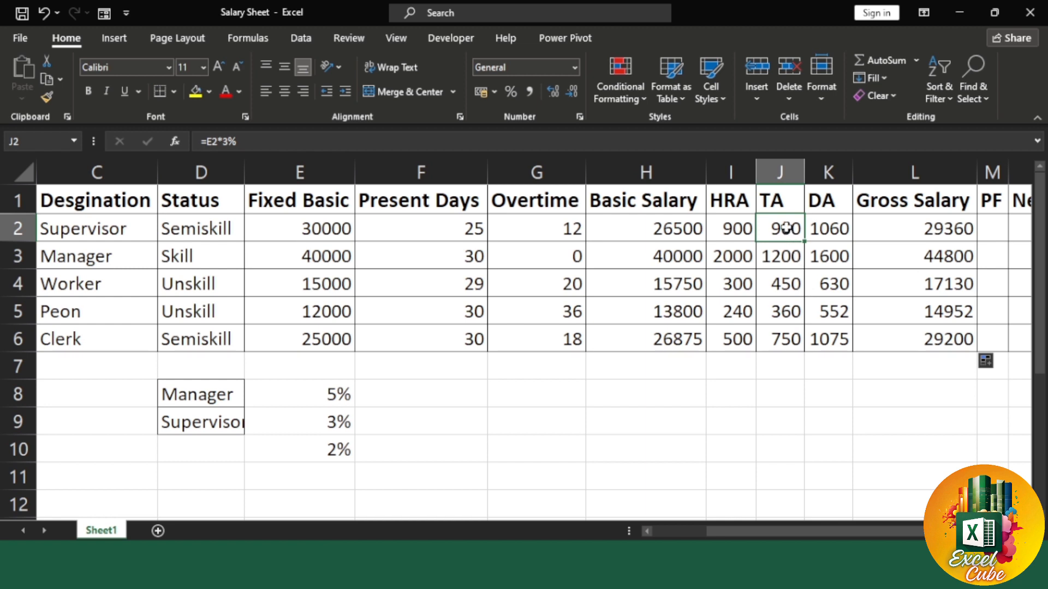
left_click(884, 227)
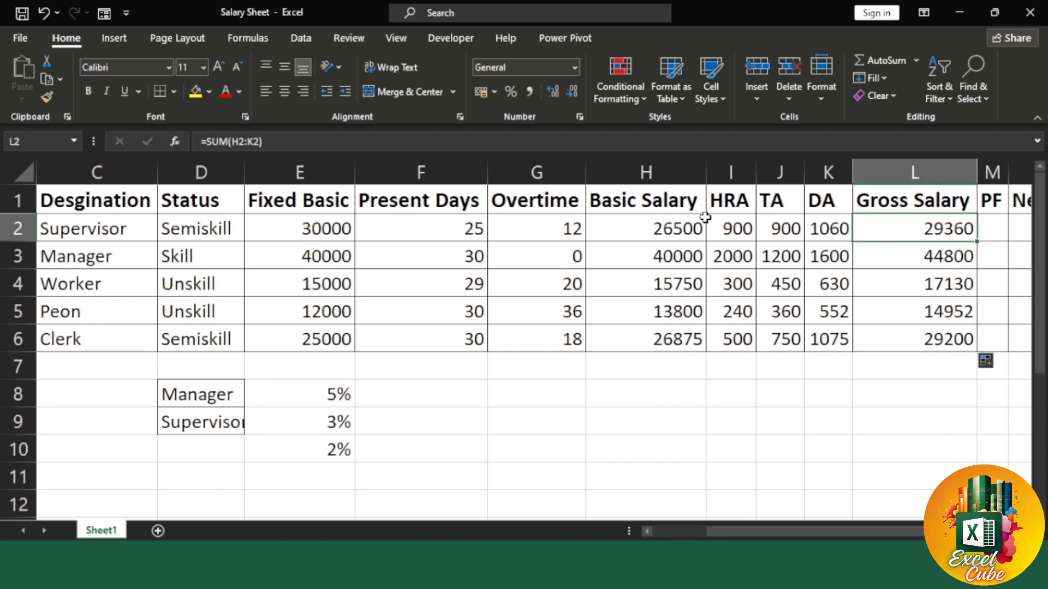
left_click(740, 225)
left_click(792, 229)
left_click(817, 229)
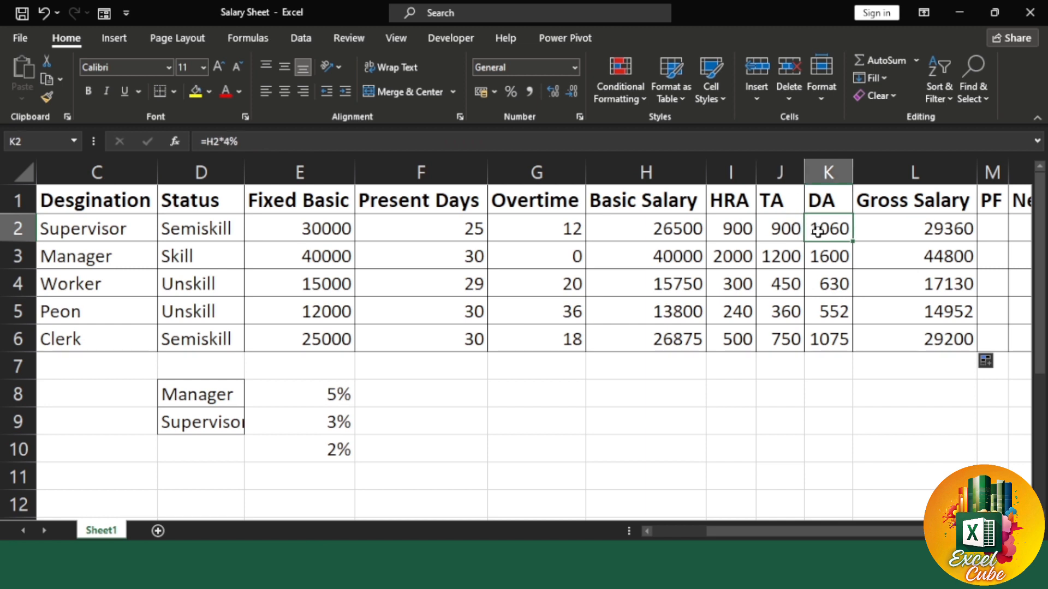
left_click(876, 232)
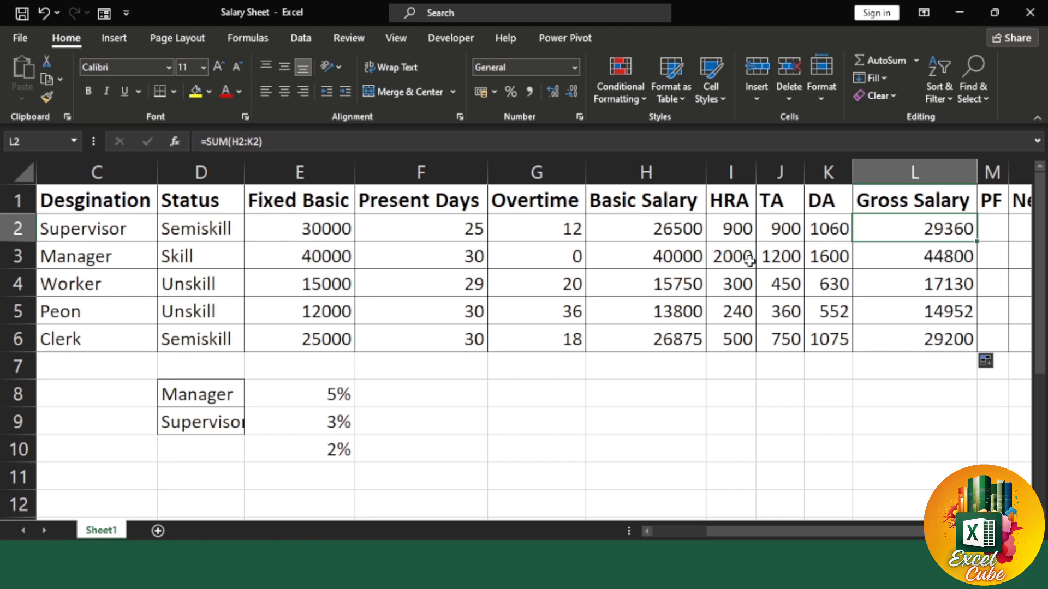
- Widen the PF column M to roughly twice its width
scroll(841, 531, "right", 1)
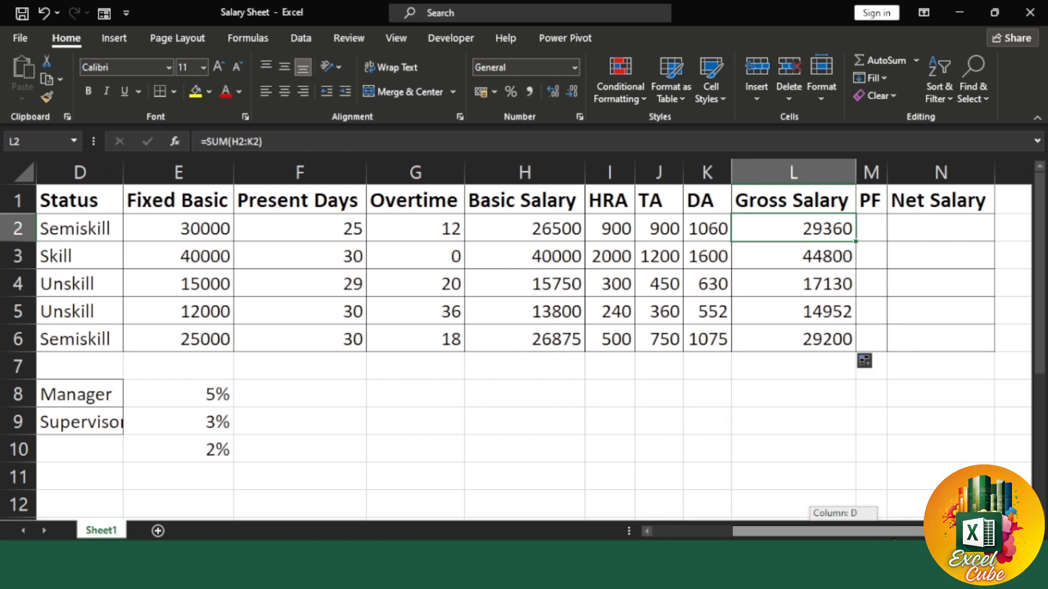
left_click(609, 421)
left_click(875, 226)
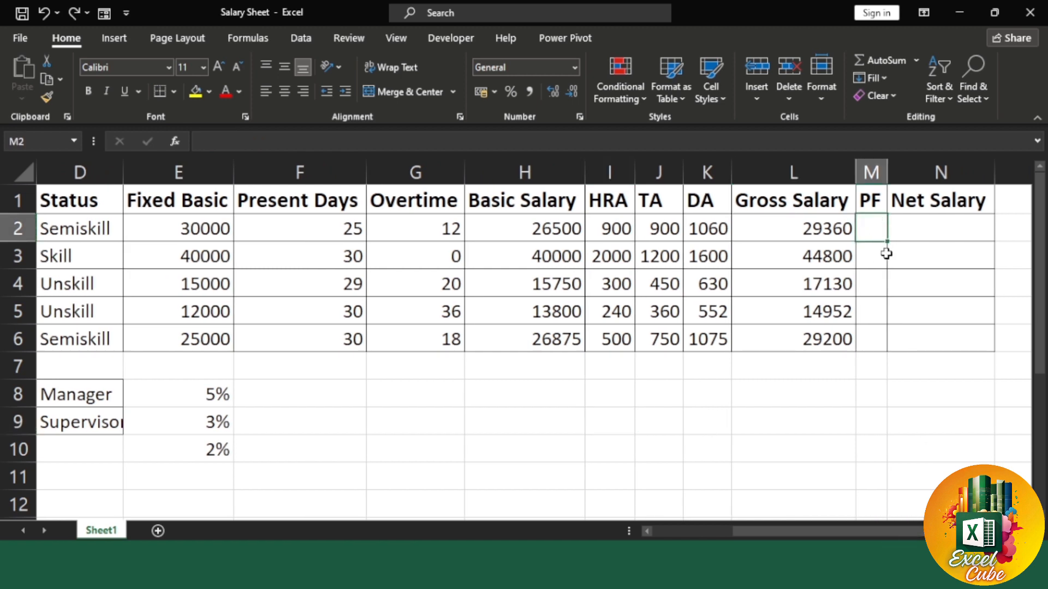
left_click_drag(882, 182, 935, 173)
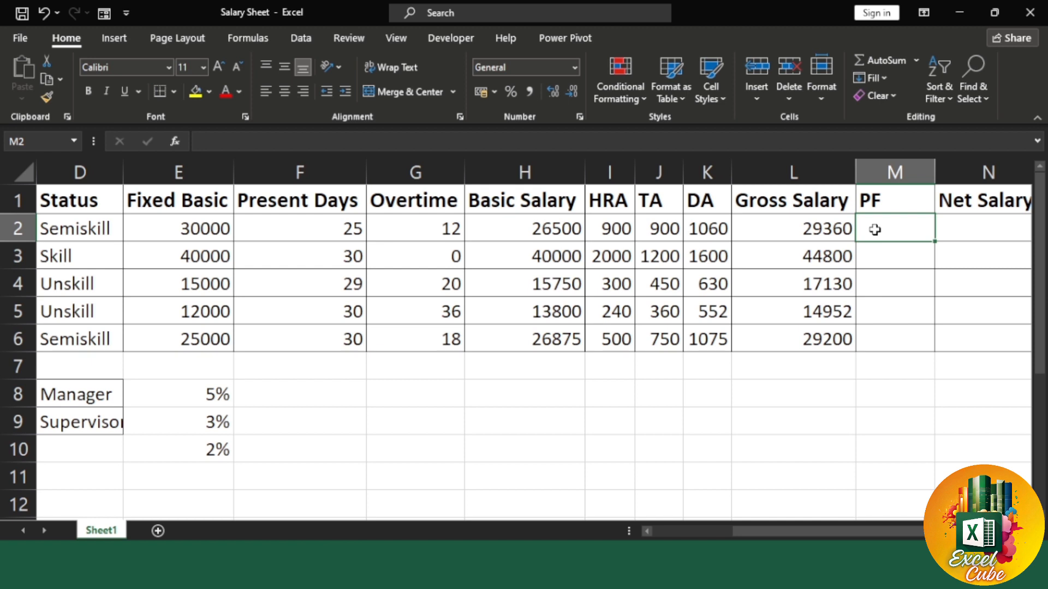
- Note the PF salary limit 15000 in L8 and the fixed PF amount 1800 in M8
left_click(817, 391)
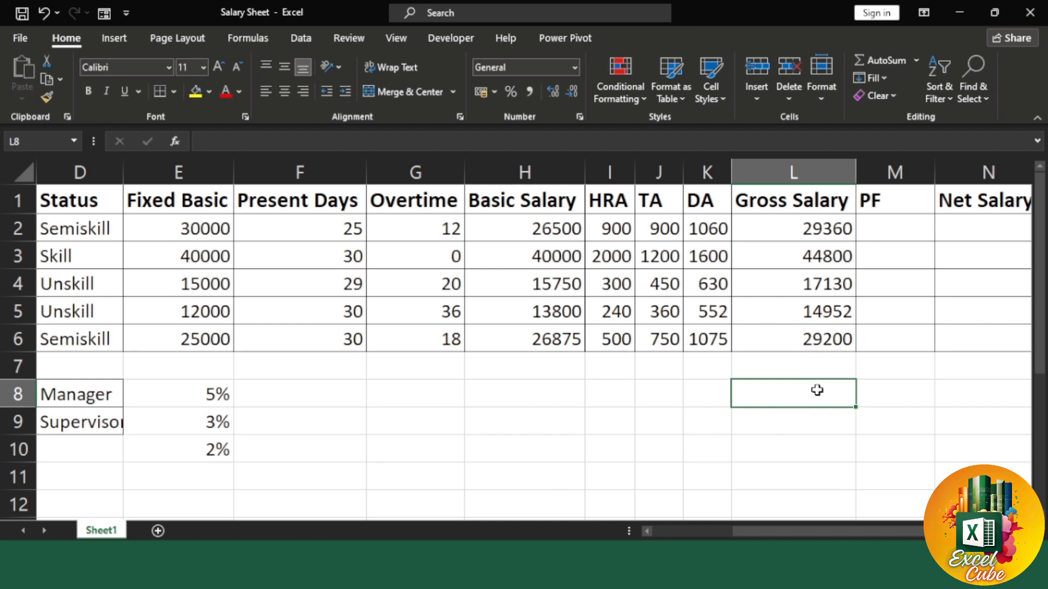
type("15000")
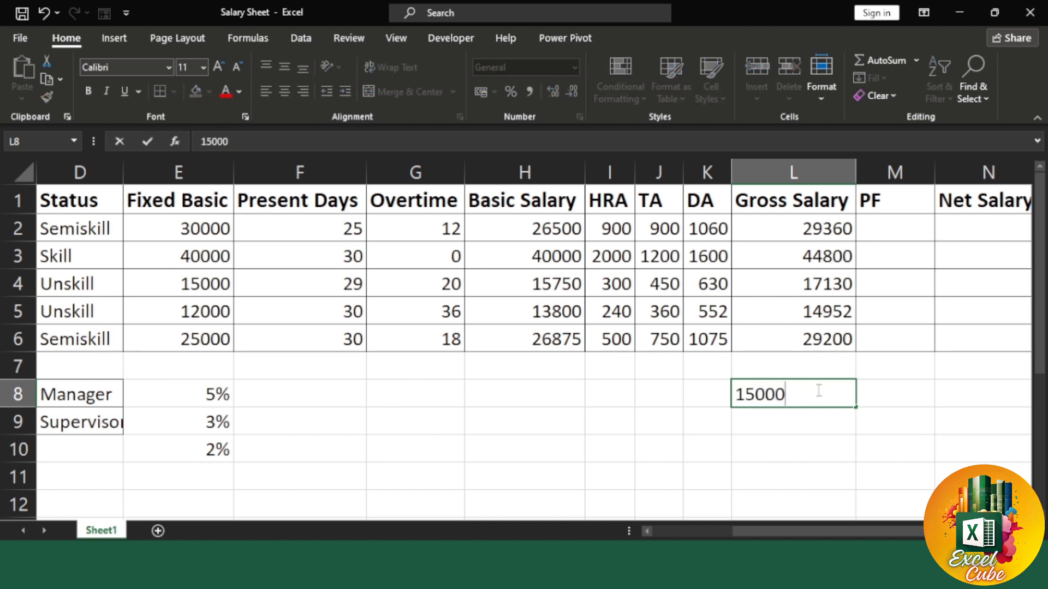
key("Tab")
type("1800")
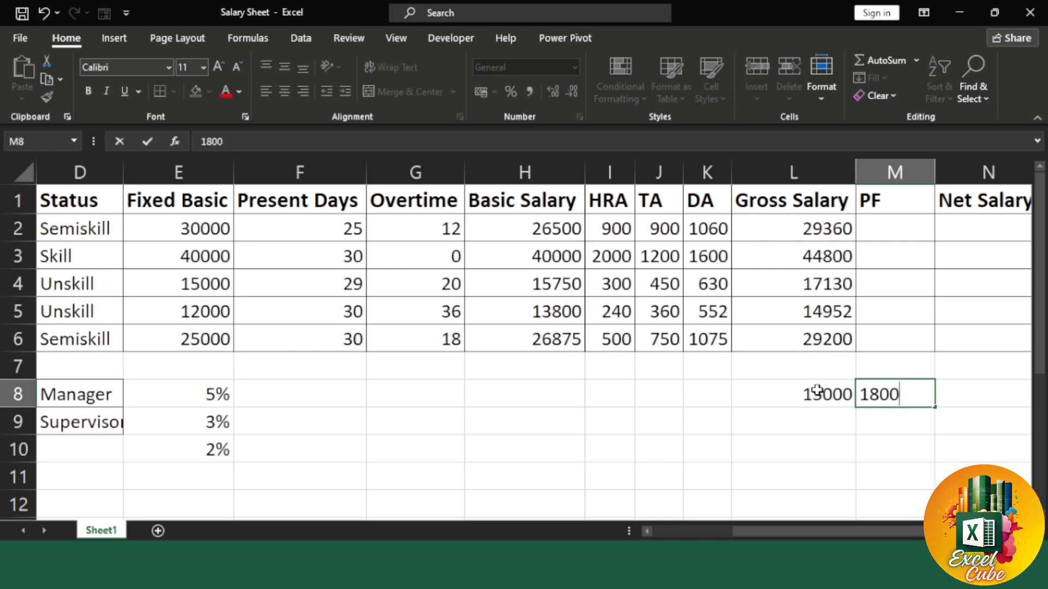
key("Return")
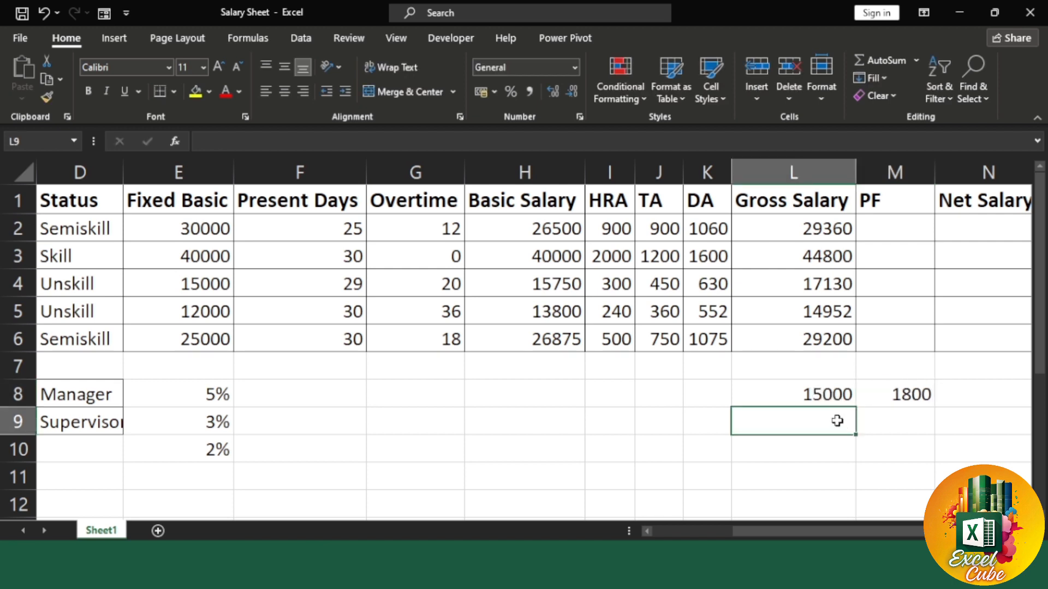
- Enter the PF rate 12% in M9 and check it against the reference values in row 8
left_click(896, 425)
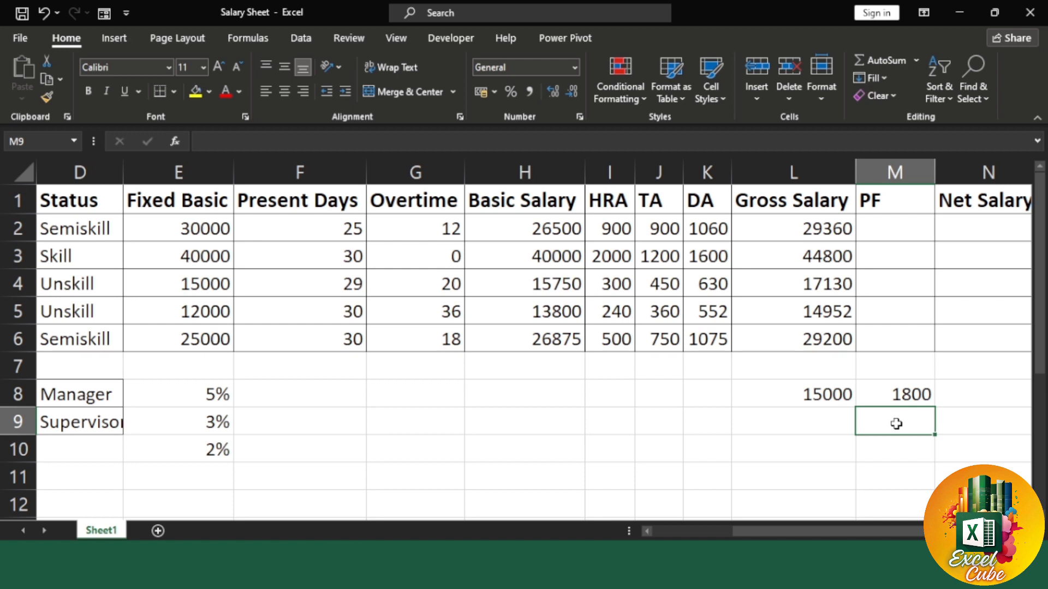
type("12%")
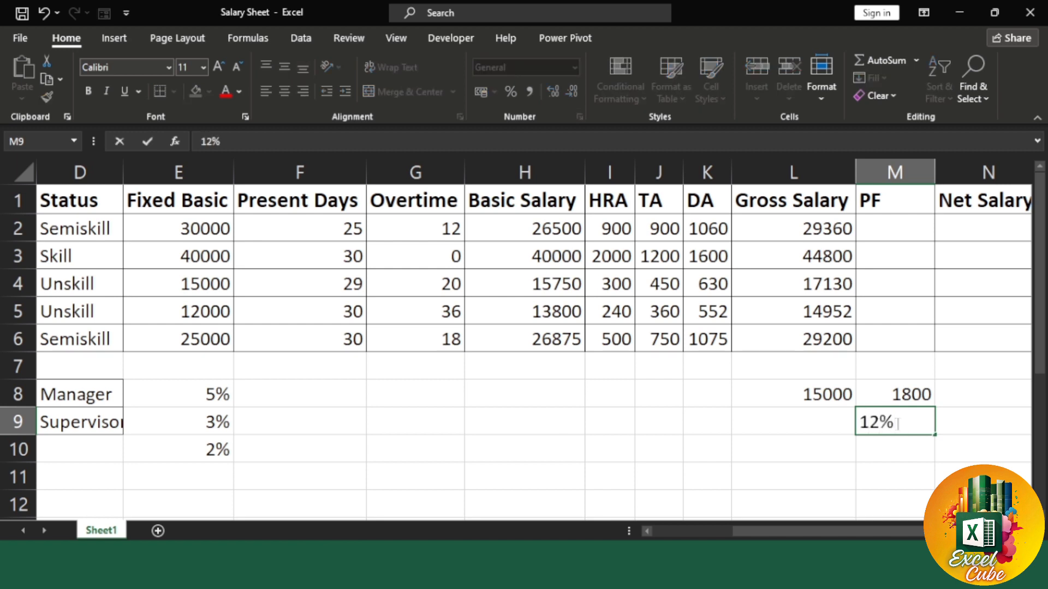
key("Return")
left_click_drag(899, 402, 900, 428)
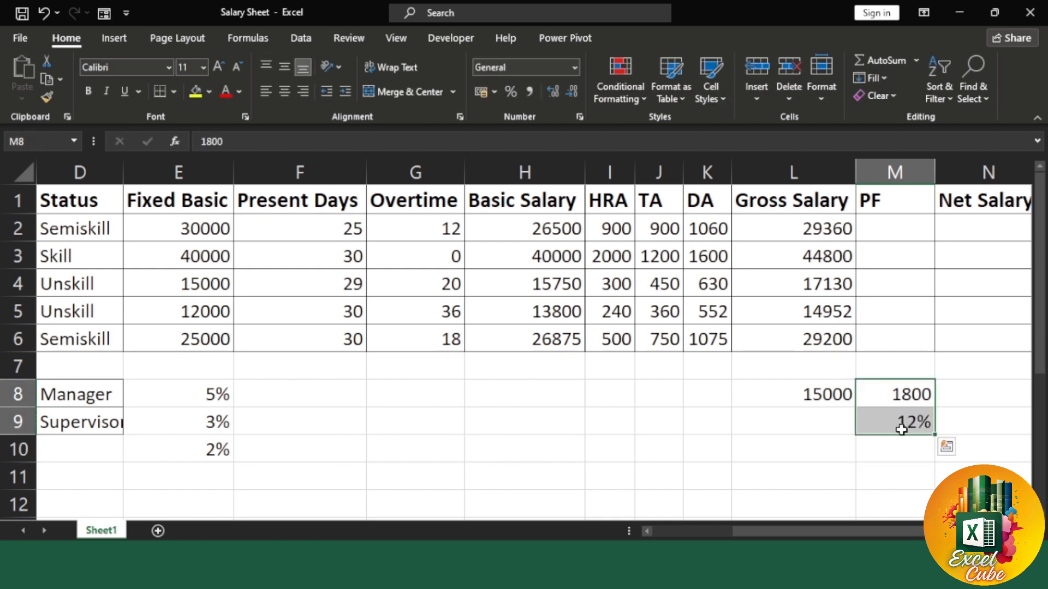
left_click(838, 403)
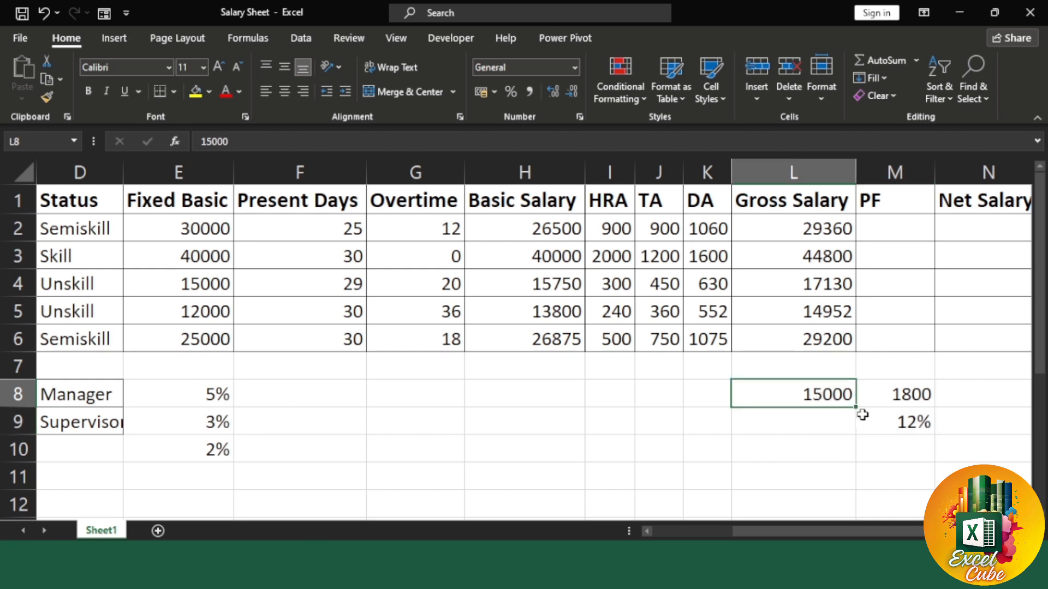
- Compare the PF limit in L8 and the PF amount and rate in M8:M9 with the Fixed Basic in E2
left_click_drag(892, 398, 891, 422)
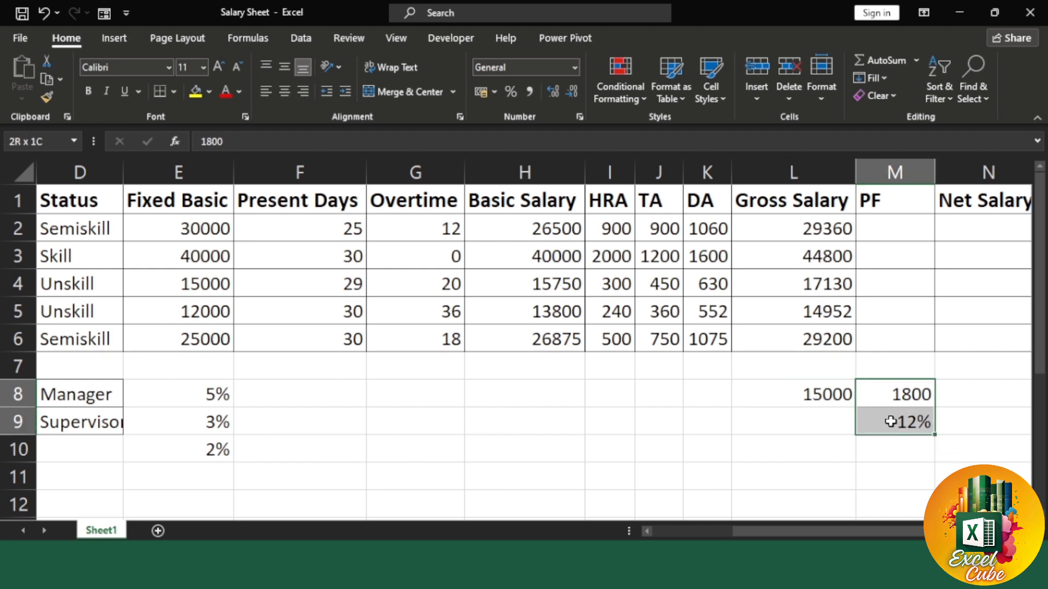
left_click(839, 394)
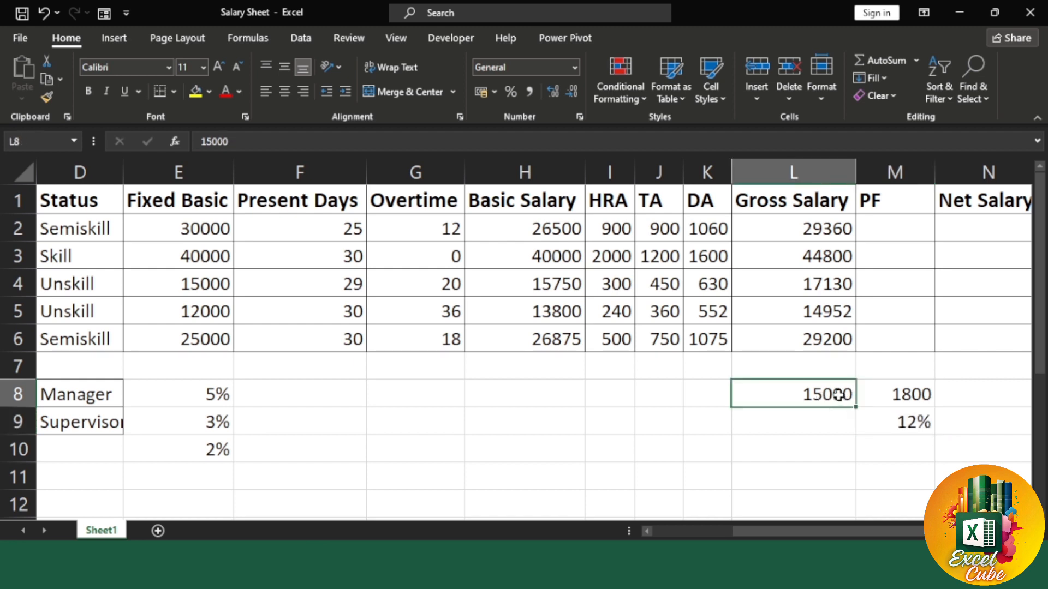
left_click(890, 400)
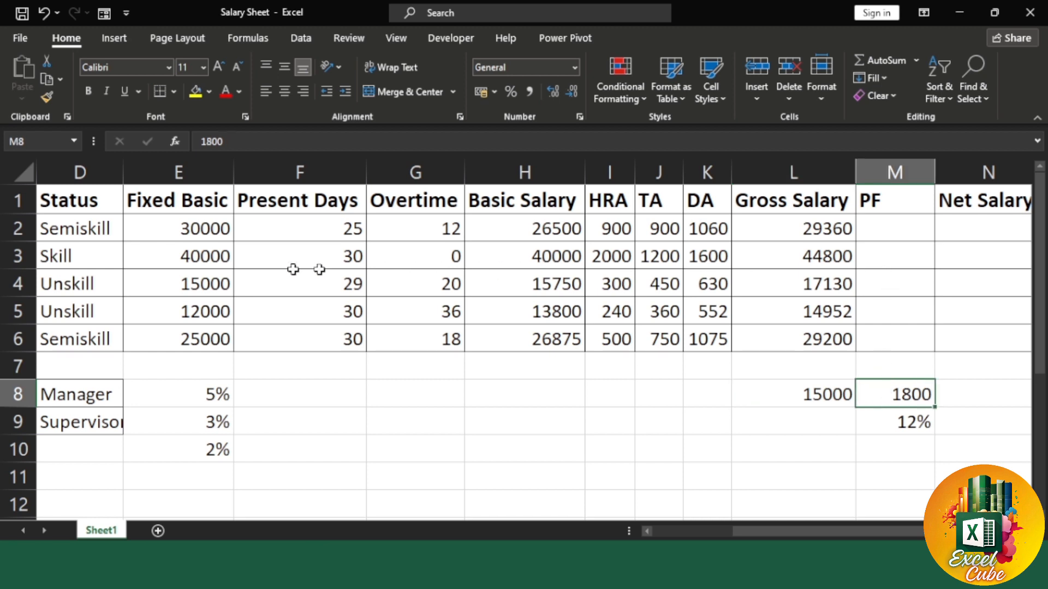
left_click(180, 228)
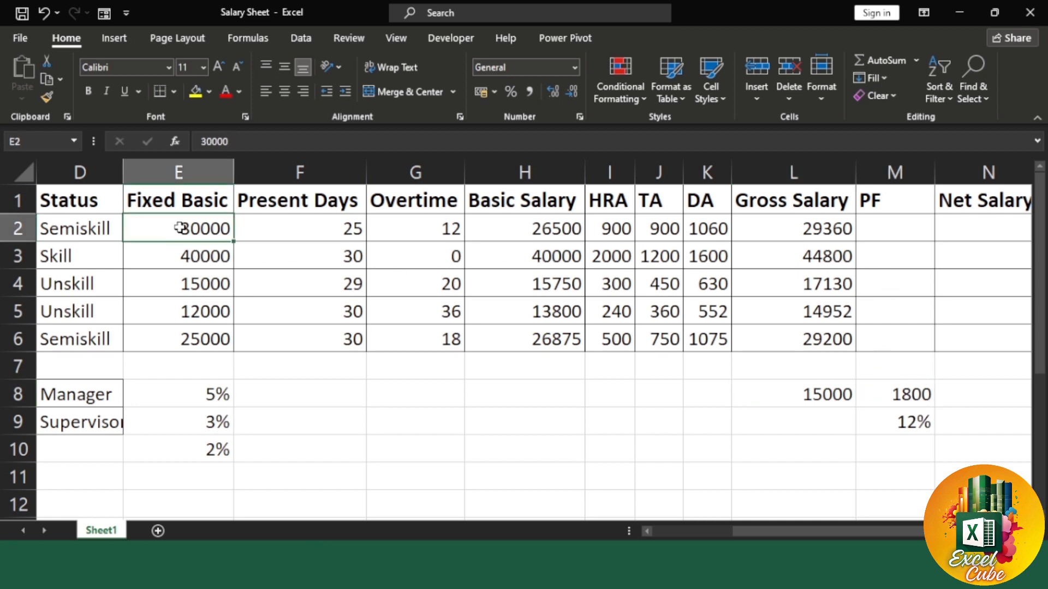
left_click(895, 232)
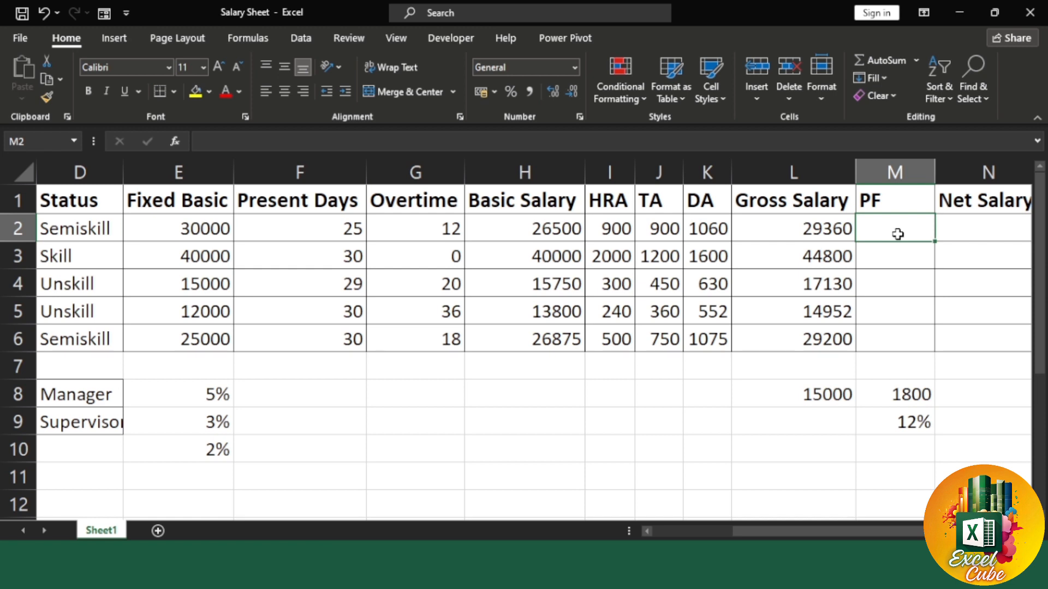
left_click(881, 391)
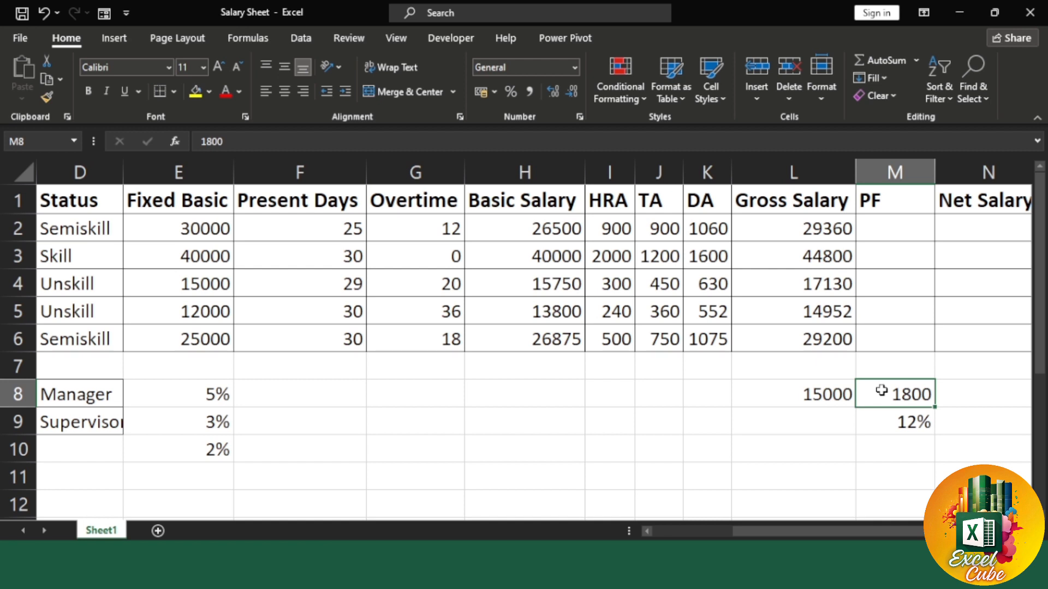
- Start the PF formula in M2 with an IF that returns 1800 when Fixed Basic E2 is >=15000
left_click(902, 216)
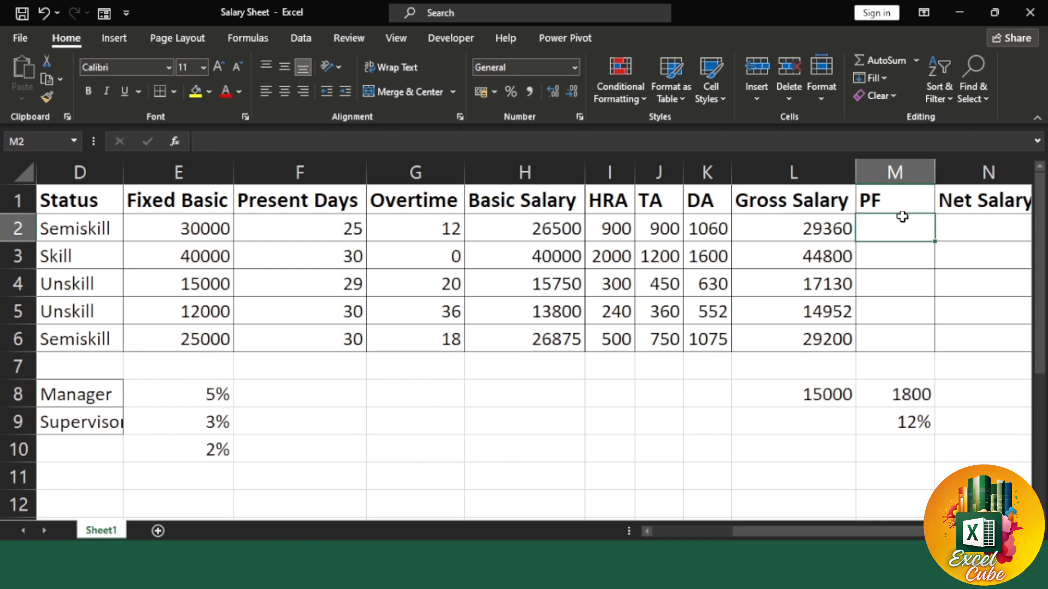
type("=")
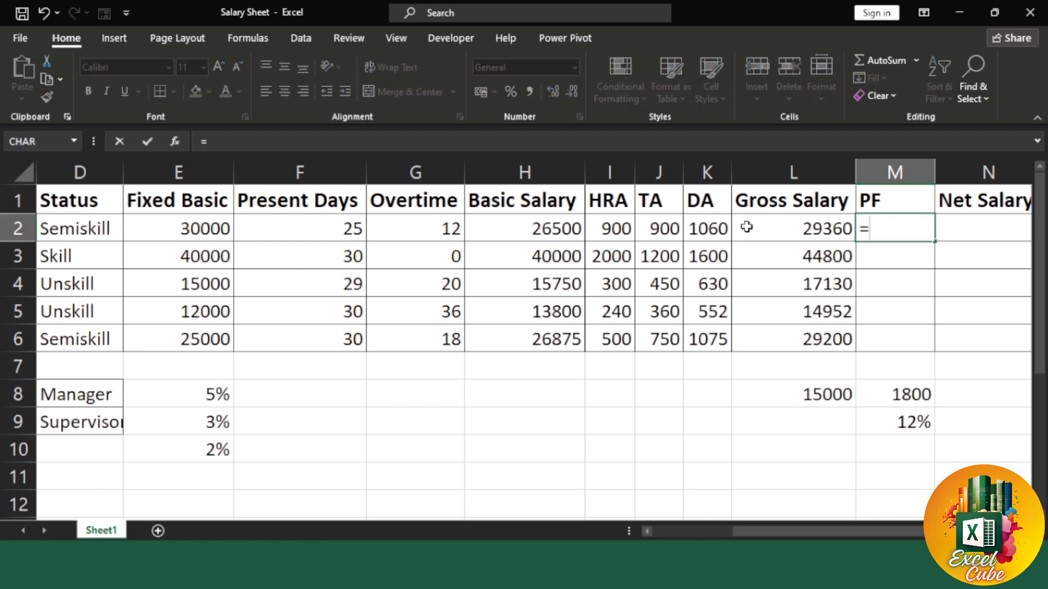
type("if")
key("Tab")
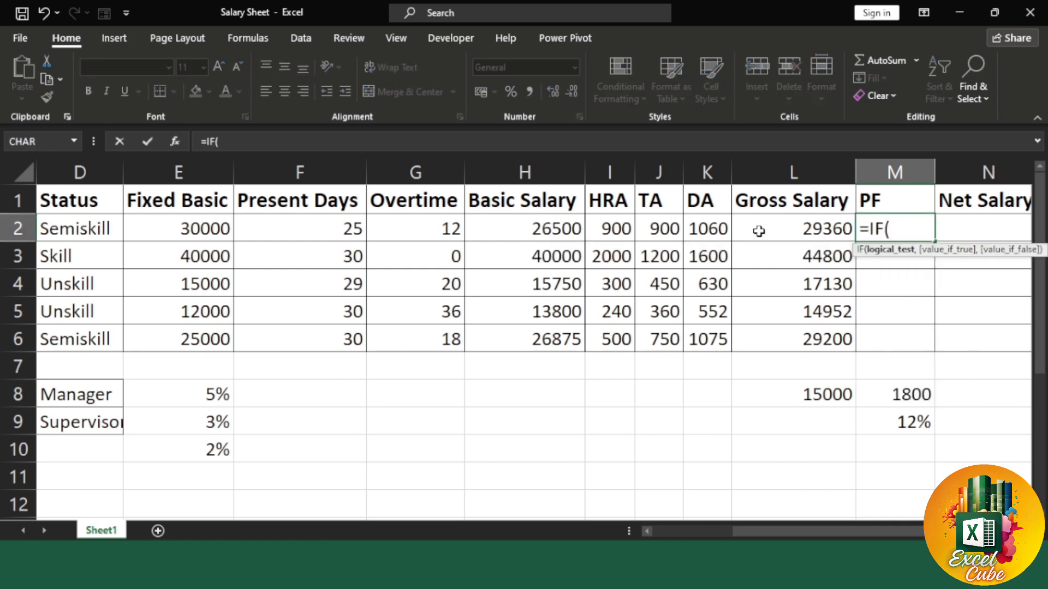
left_click(216, 231)
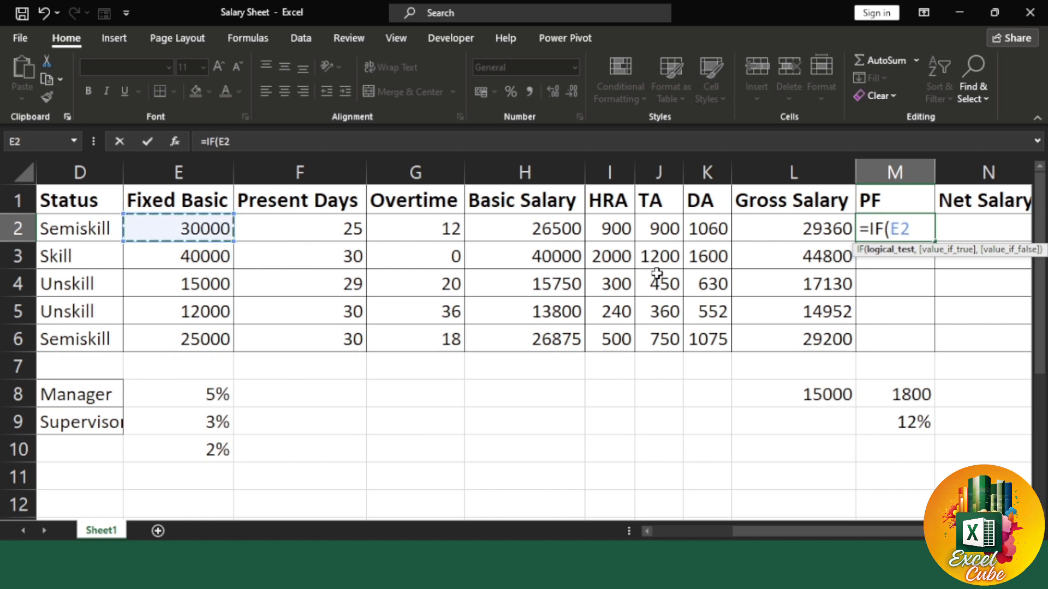
type(">=15000")
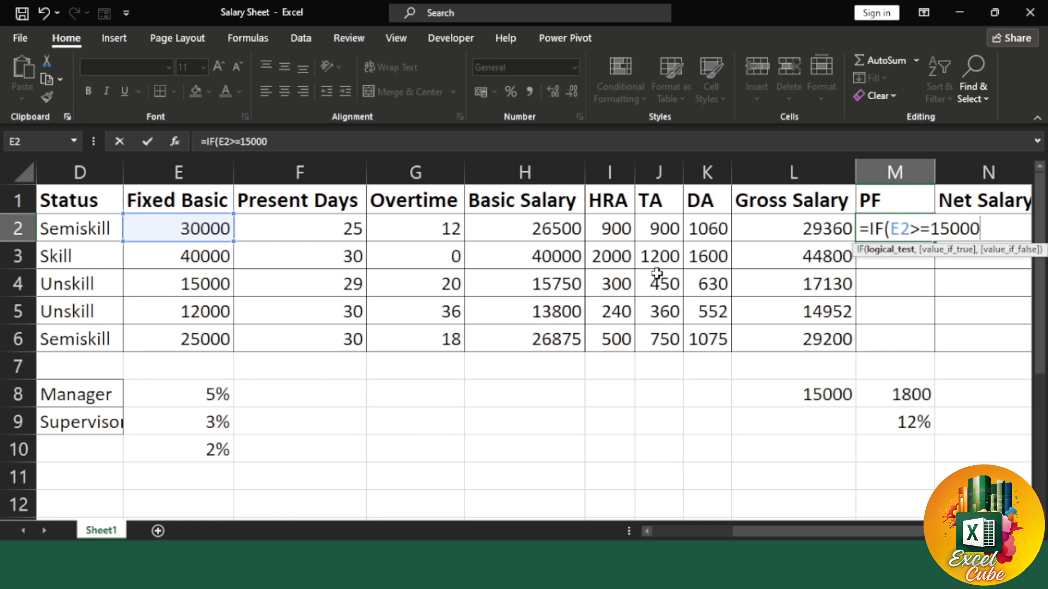
type(",1800,")
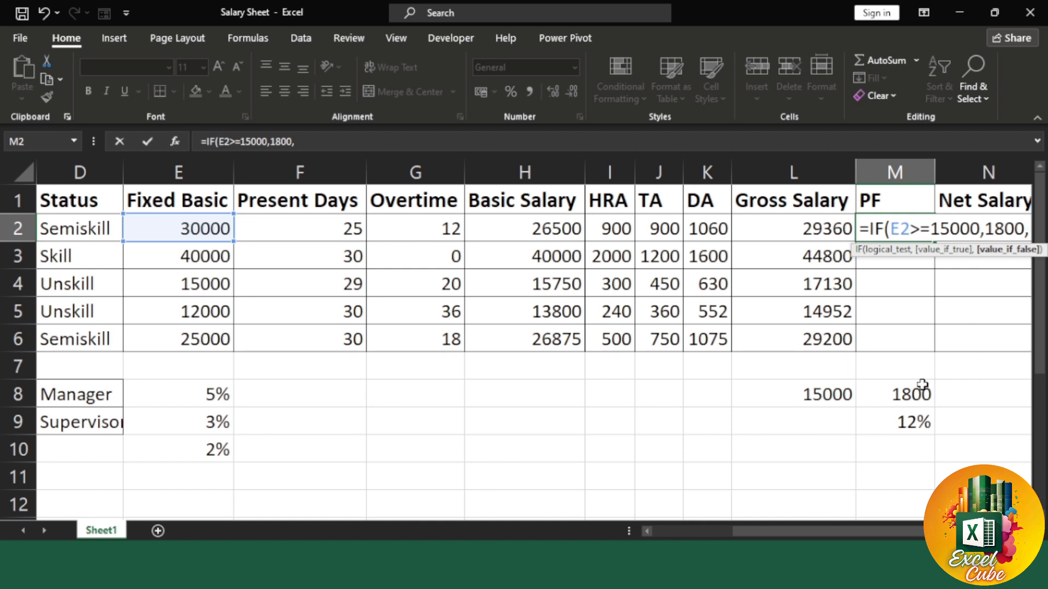
- Complete the M2 formula with a nested IF(E2<15000,E2*12%) and accept the closing-bracket correction
left_click_drag(994, 248, 1009, 271)
type("if(")
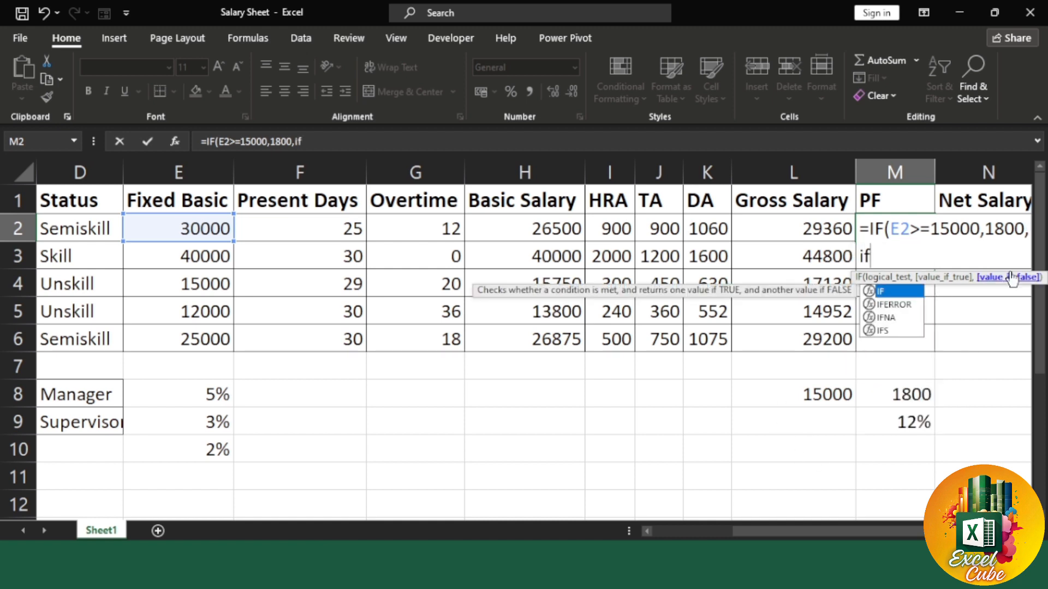
left_click(218, 228)
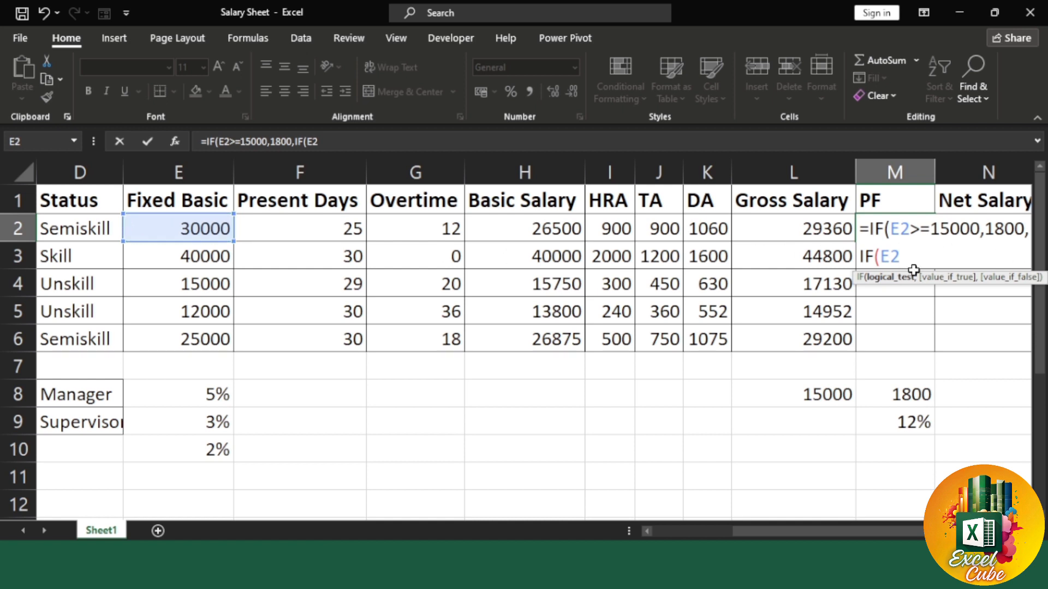
type("<15000")
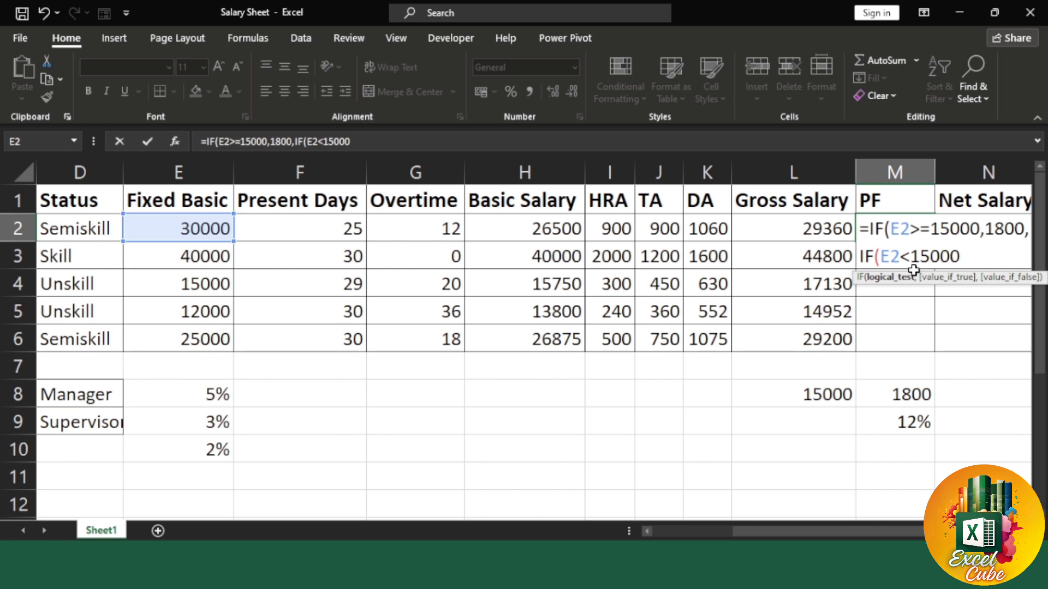
type(",")
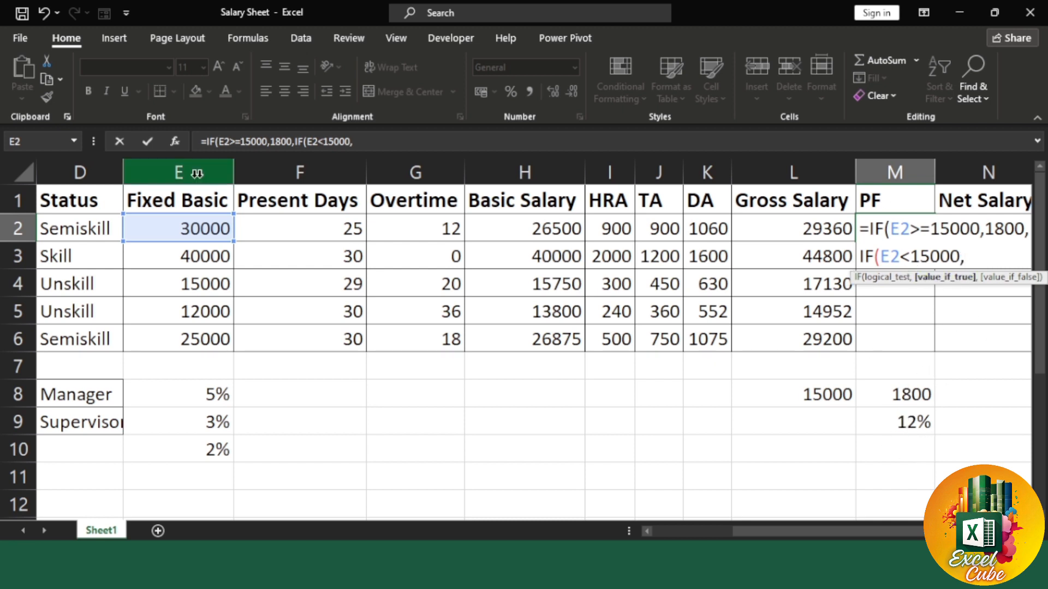
left_click(178, 230)
type("*12%")
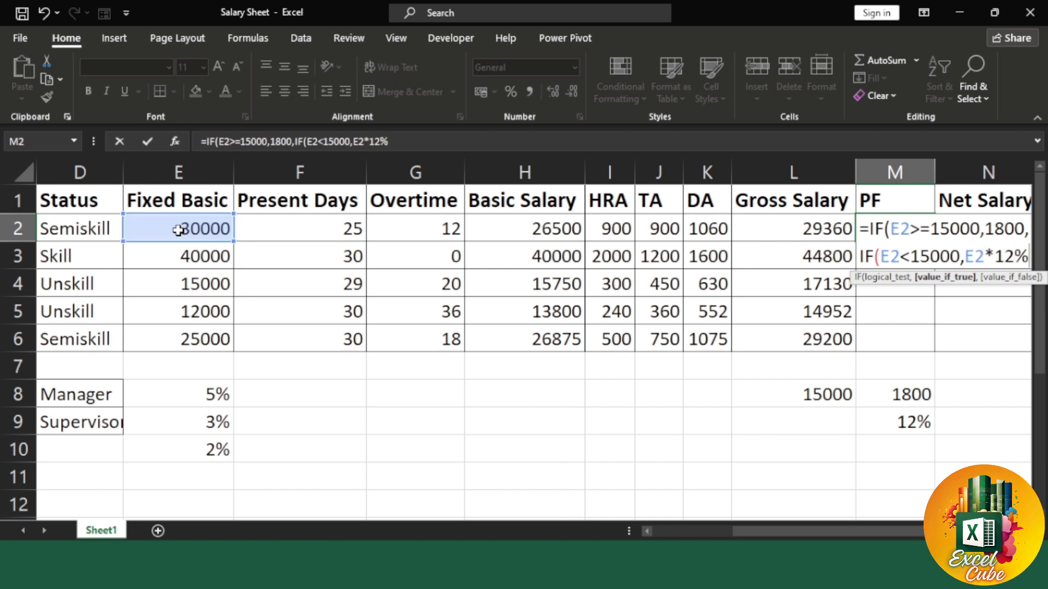
key("Return")
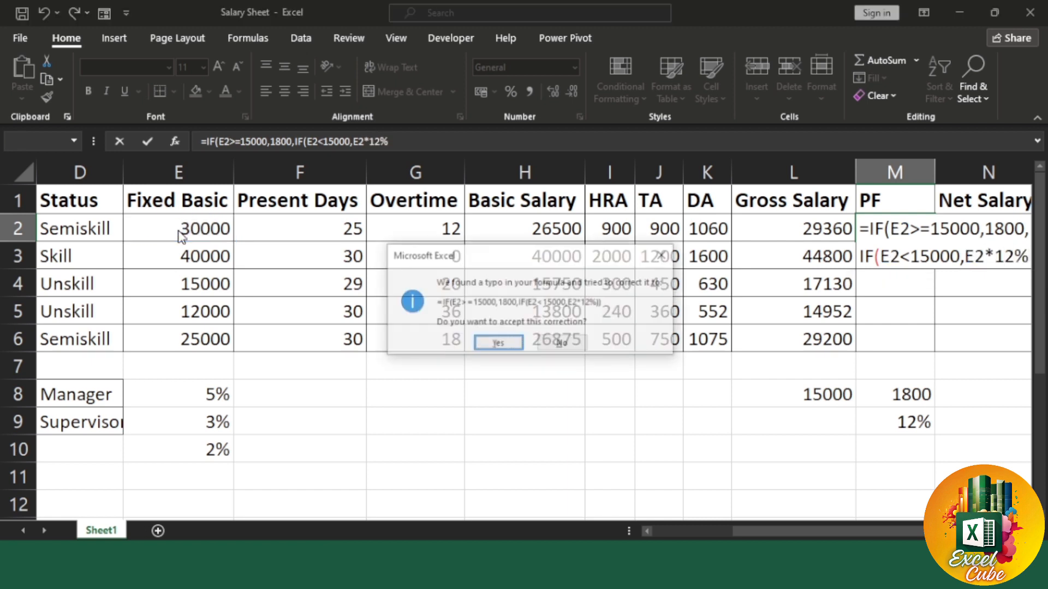
key("Return")
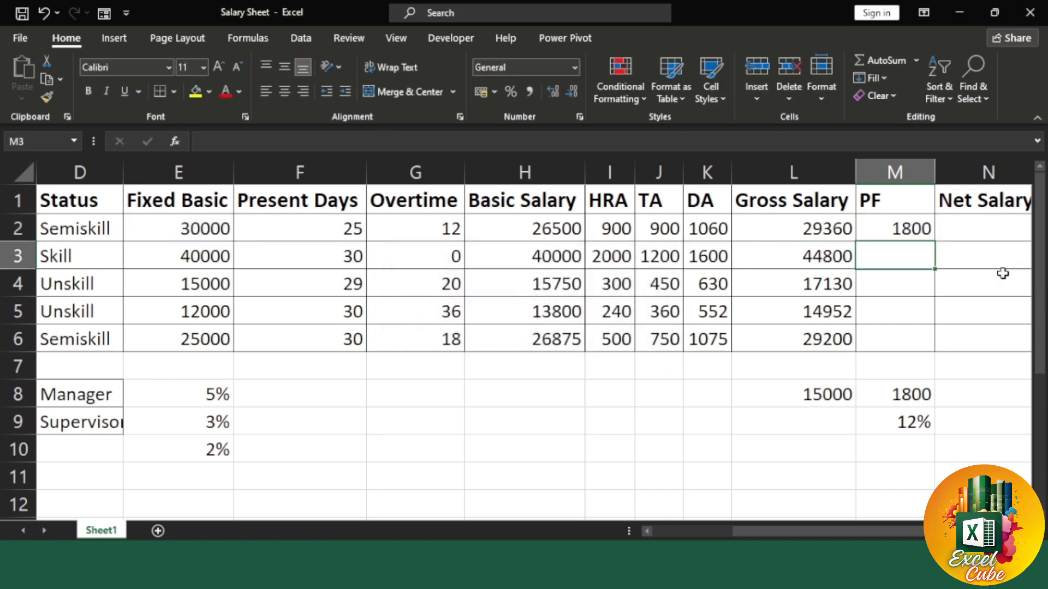
- Fill the PF formula from M2 down to M6
left_click(907, 228)
left_click_drag(934, 241, 942, 349)
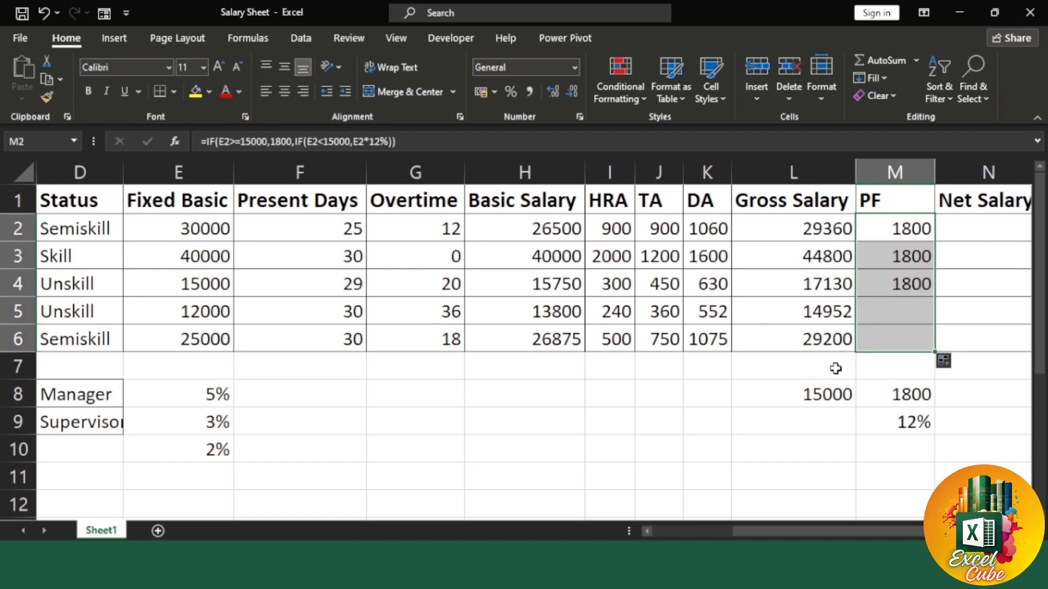
left_click(908, 332)
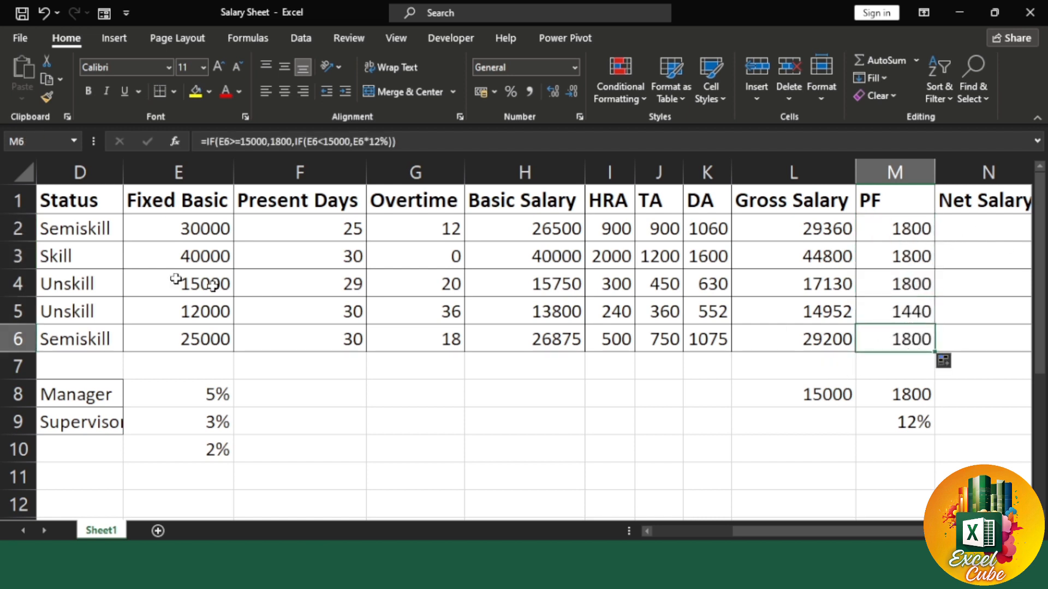
- Check the PF results in column M against the Fixed Basic values, especially for row 5
left_click_drag(179, 229, 187, 335)
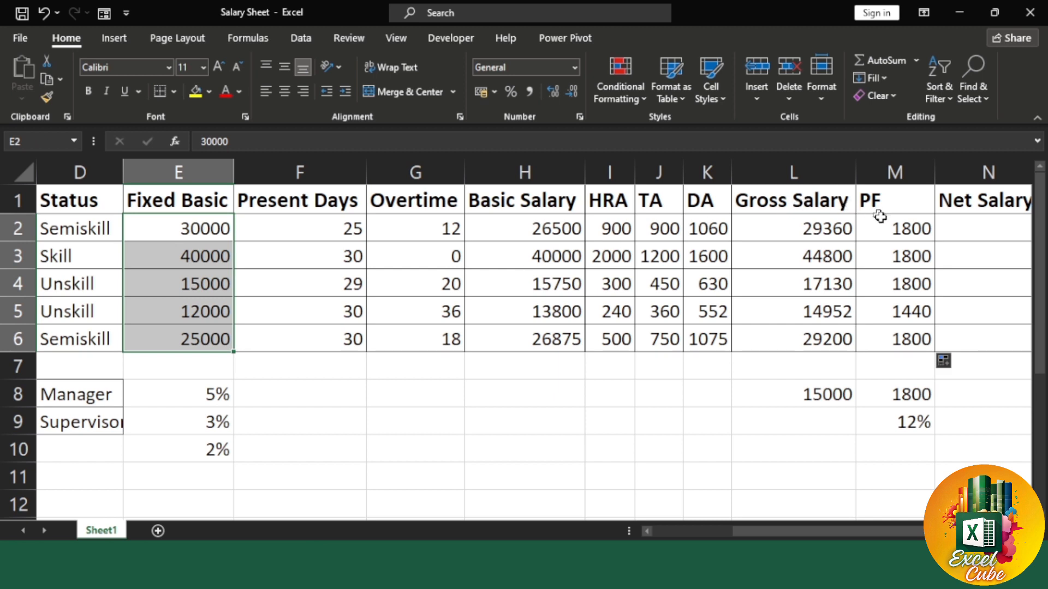
left_click_drag(877, 224, 894, 287)
left_click_drag(907, 339, 906, 363)
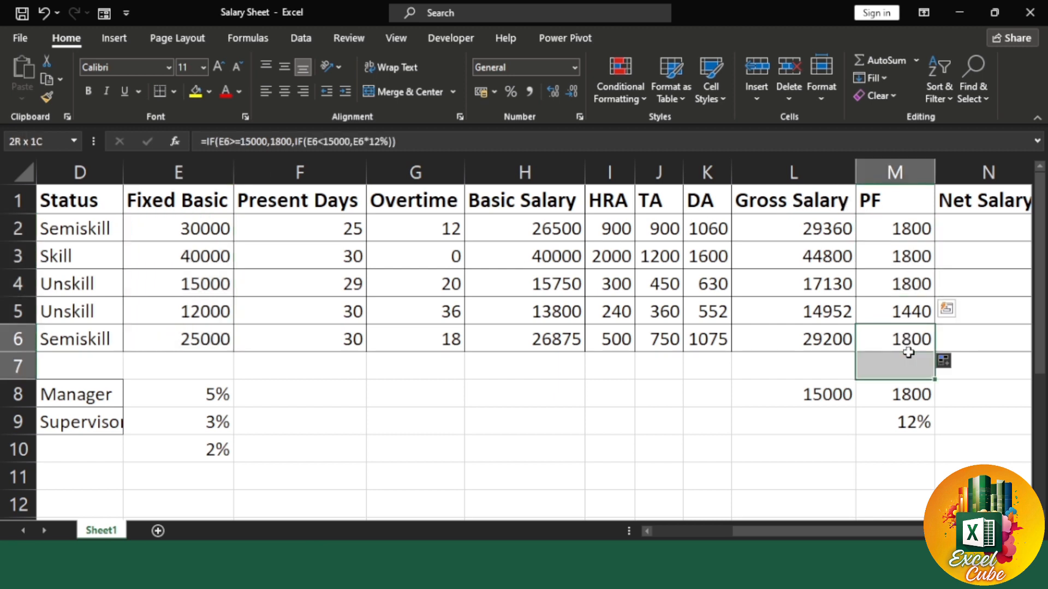
left_click(900, 312)
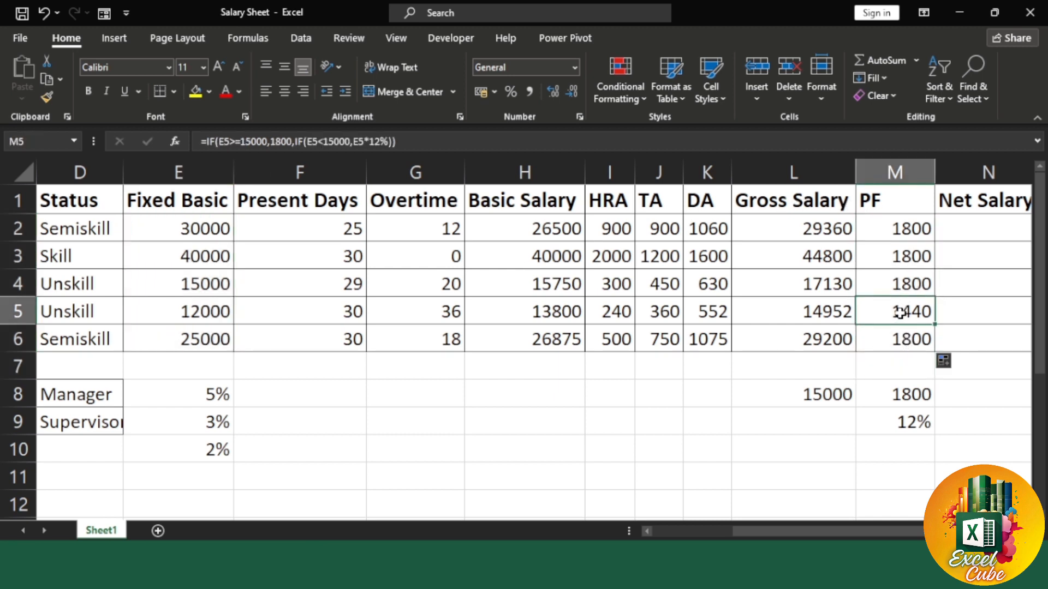
left_click(211, 305)
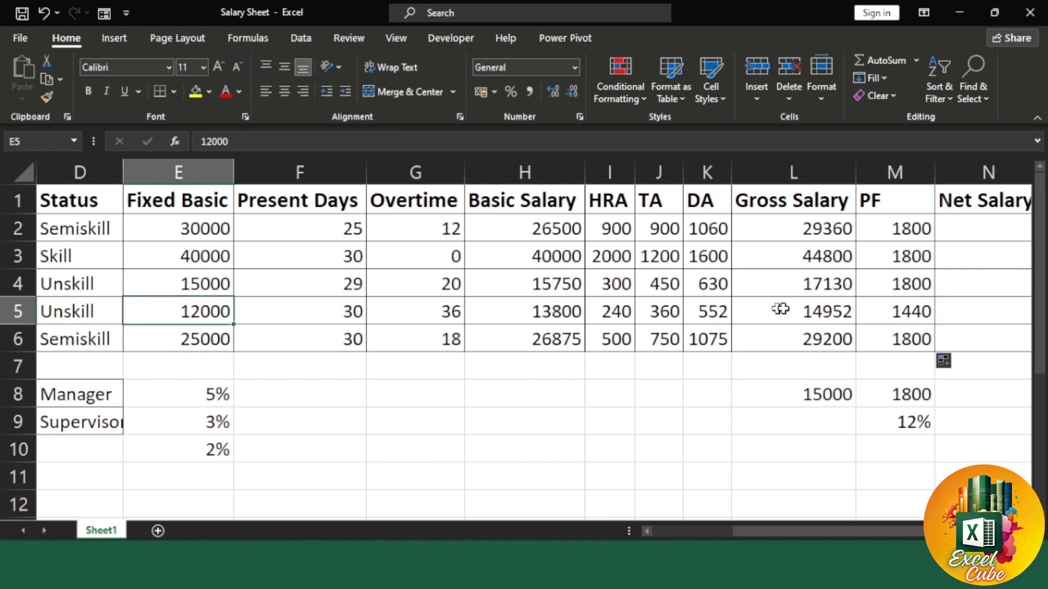
left_click(882, 311)
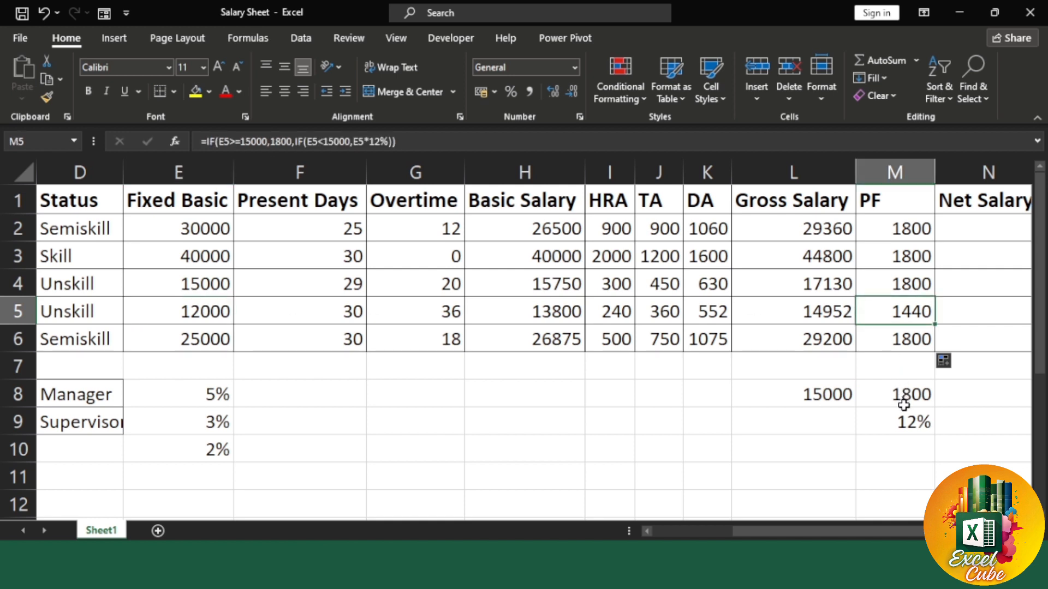
left_click(893, 335)
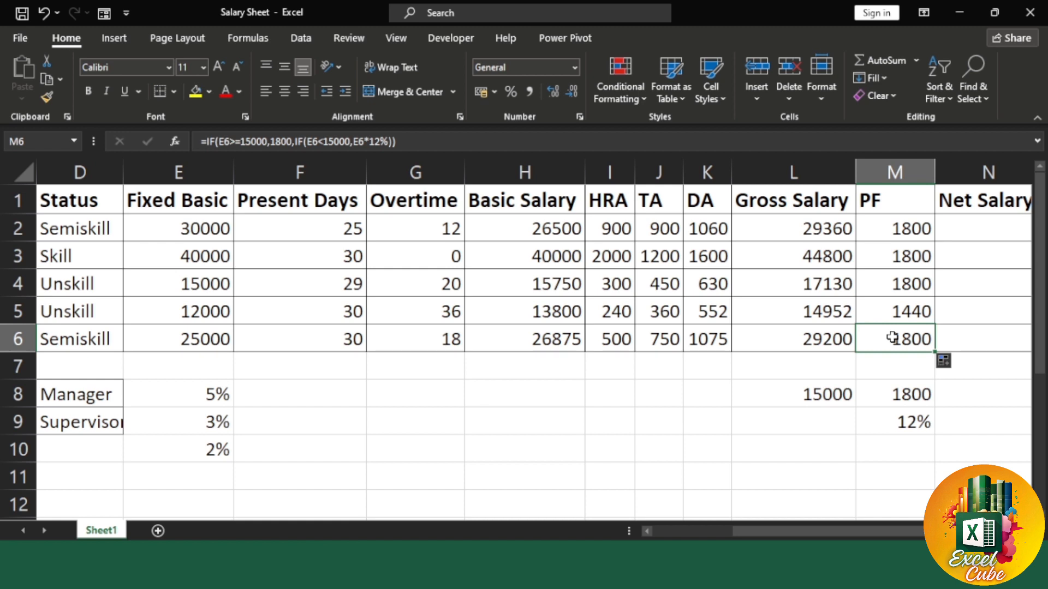
- Calculate Net Salary in N2 as =L2-M2 and fill the formula down to N6
left_click_drag(878, 530, 916, 535)
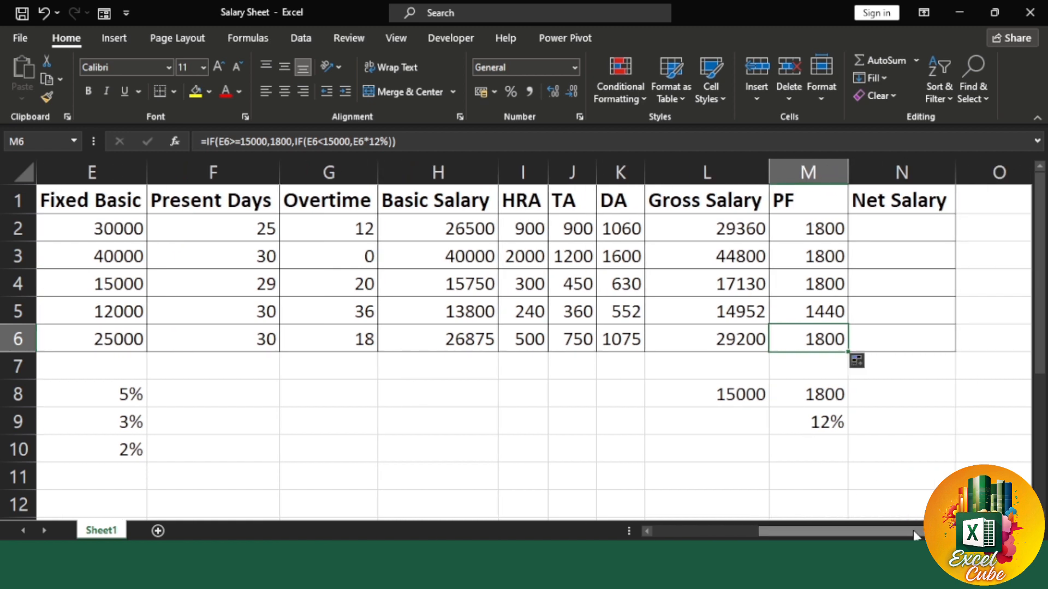
left_click(900, 225)
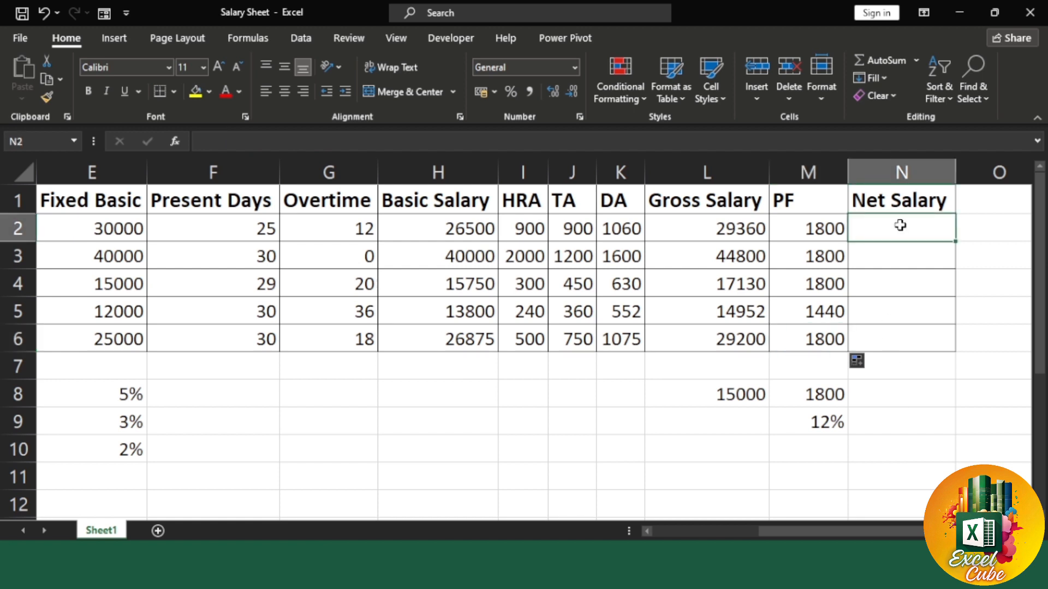
type("=")
left_click(727, 228)
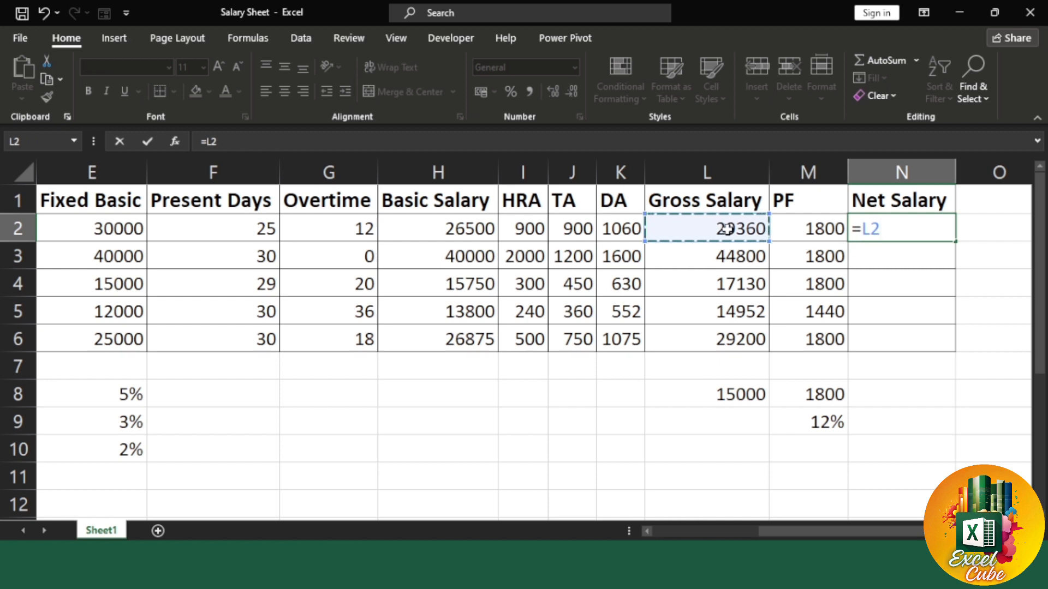
type("-")
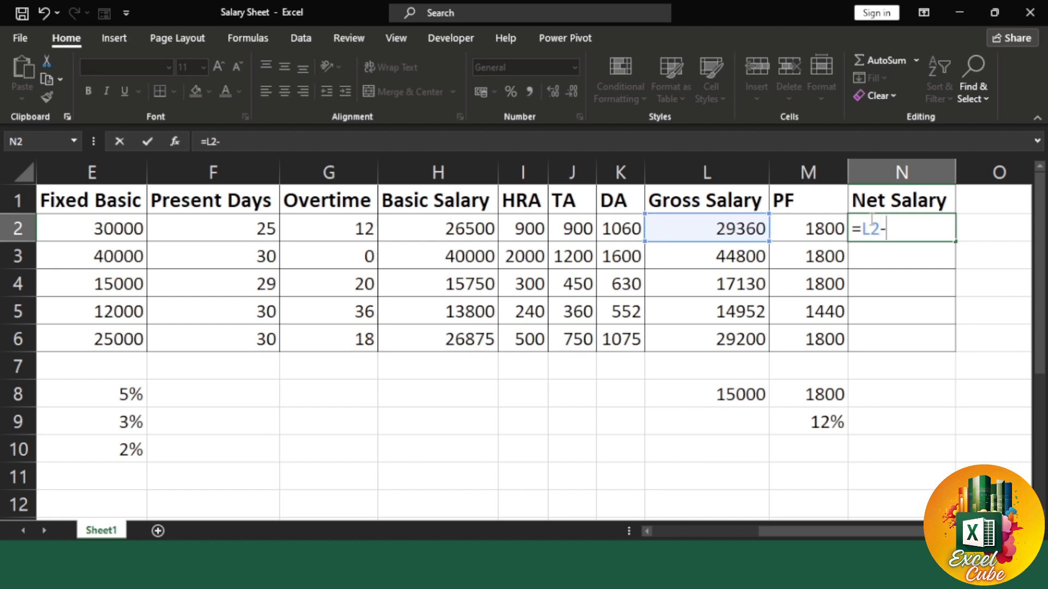
left_click(813, 236)
key("Return")
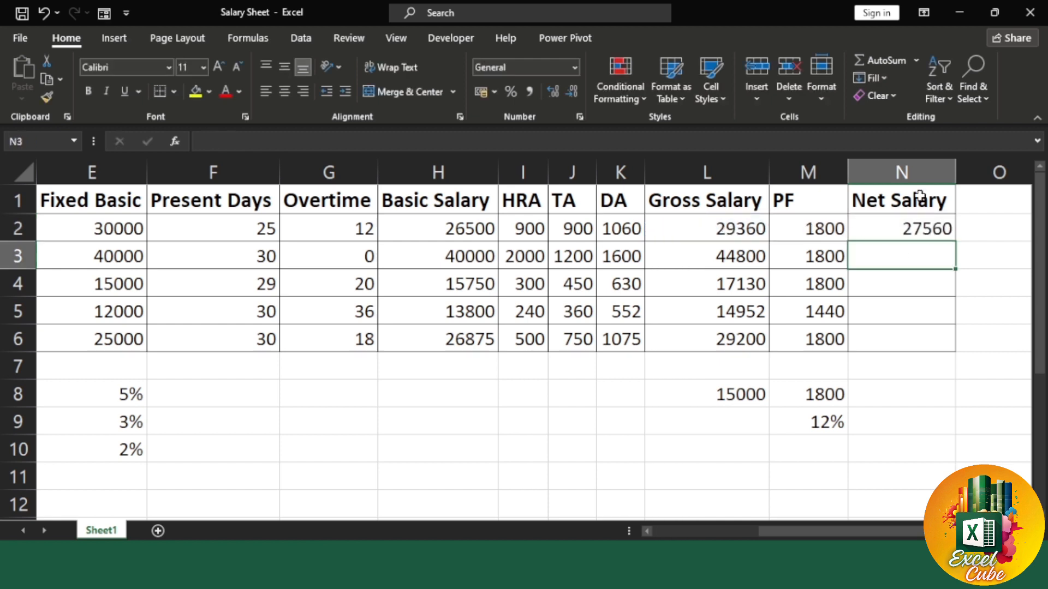
left_click(918, 235)
left_click_drag(956, 241, 954, 354)
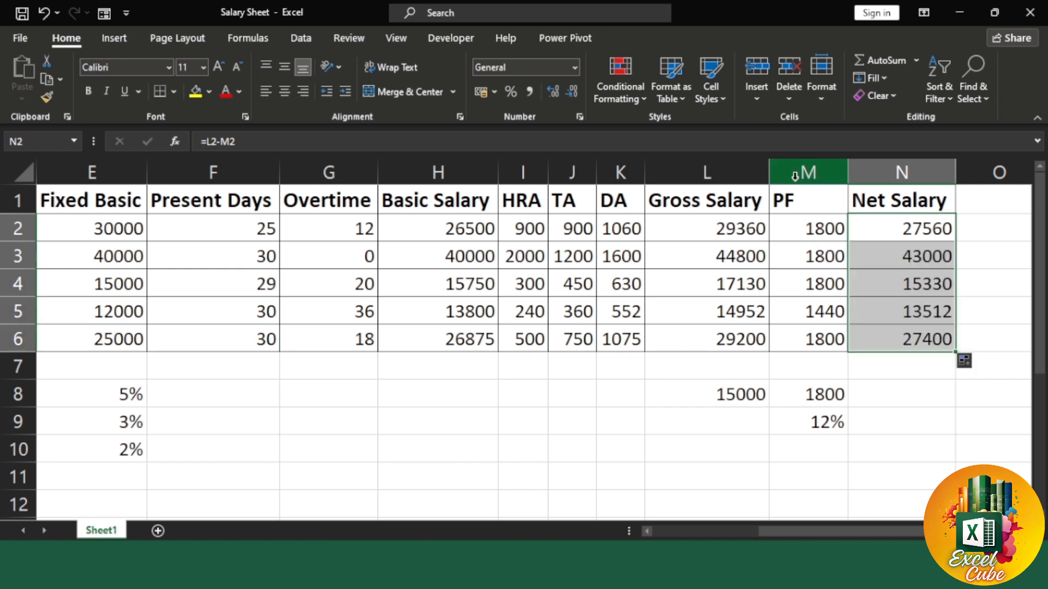
- Review the PF formulas in M3 and M2, and return to the first columns of the salary sheet
left_click(795, 176)
left_click(814, 256)
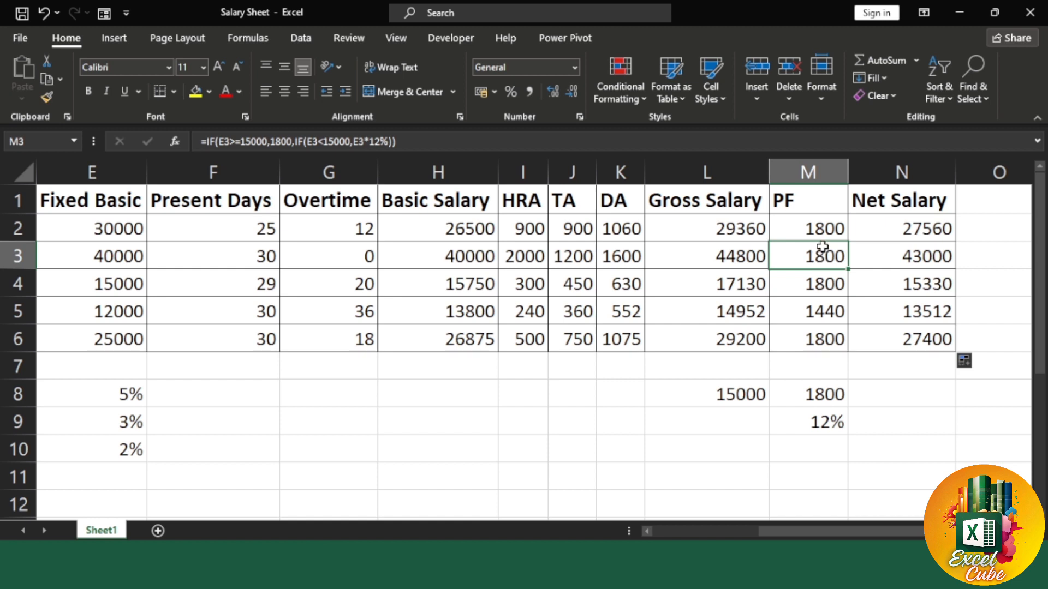
left_click(822, 229)
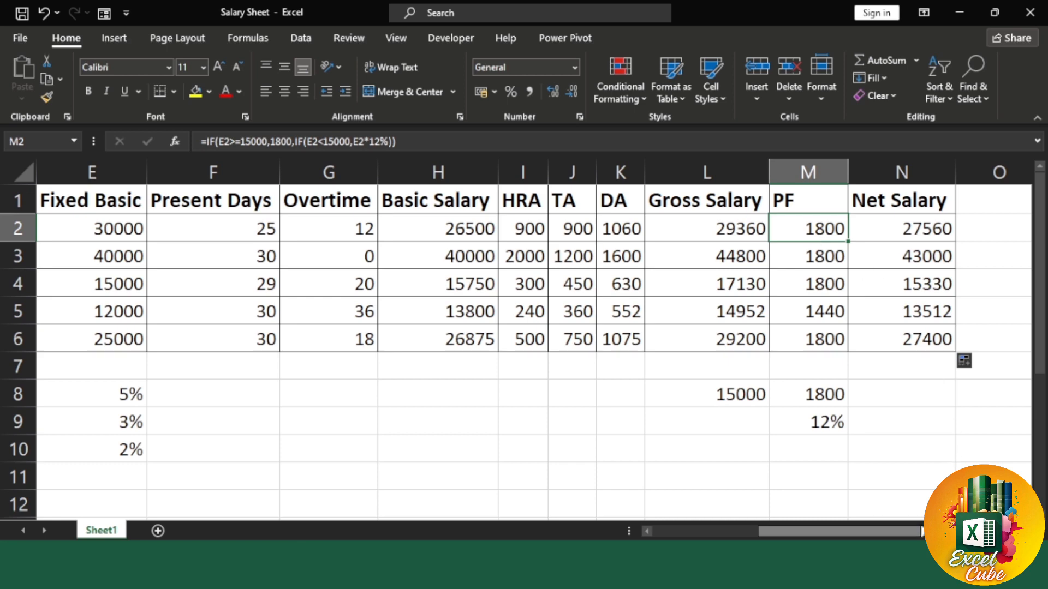
left_click_drag(868, 531, 762, 538)
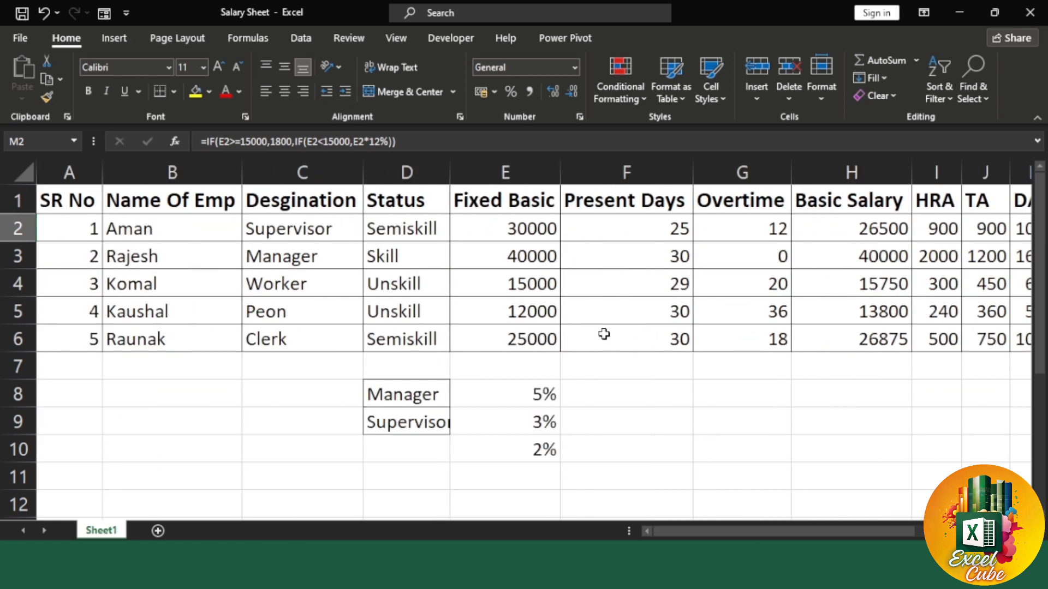